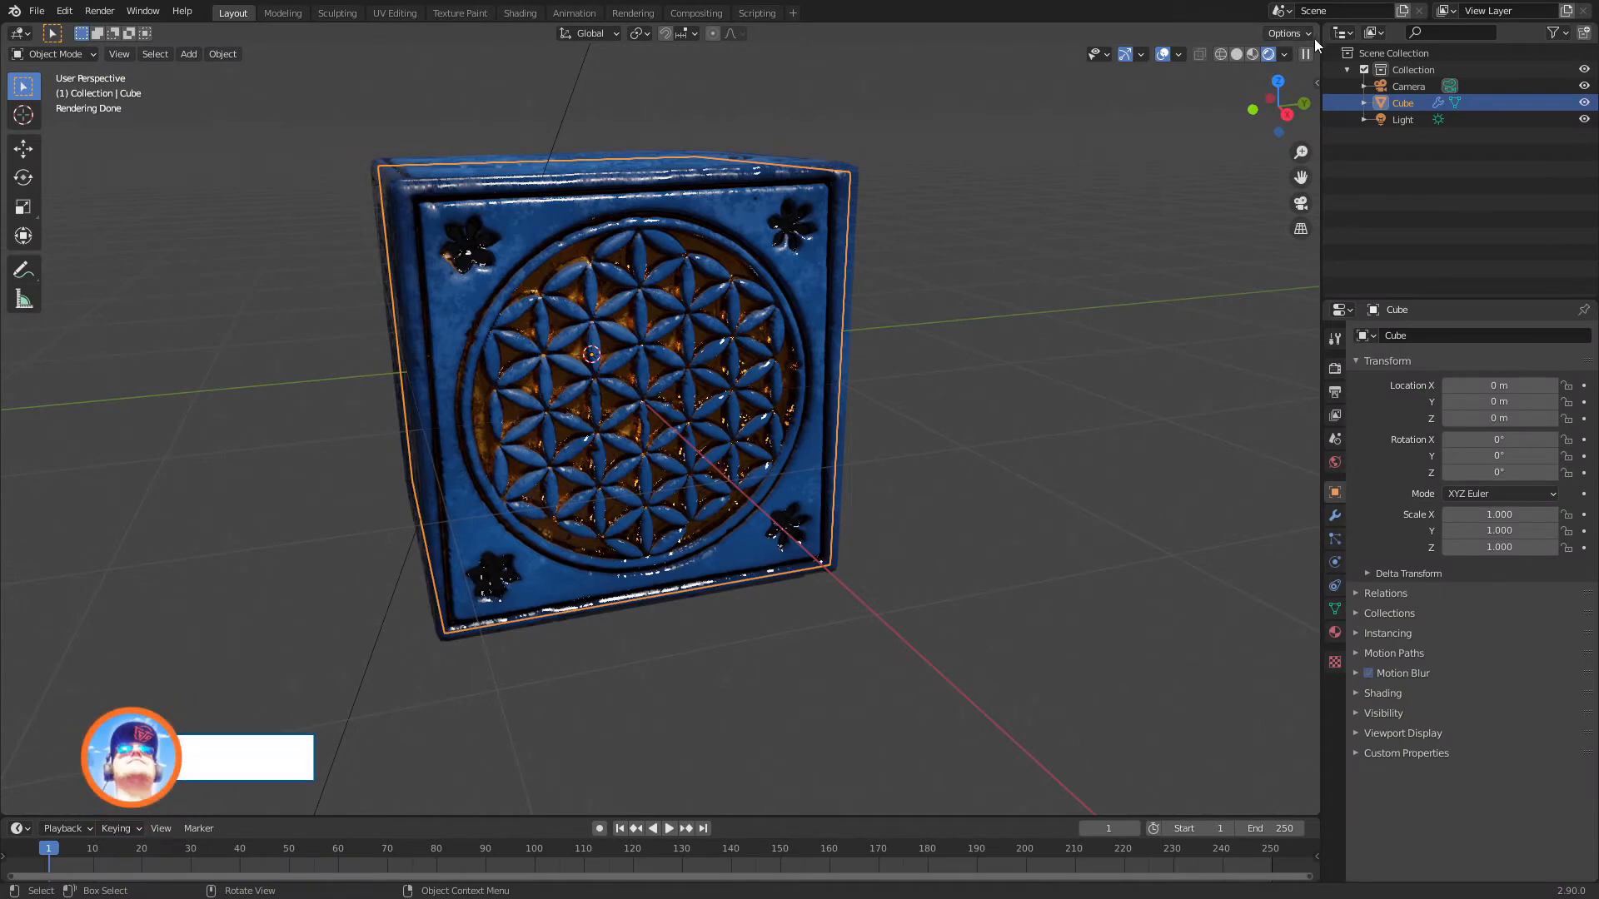
- Split the 3D Viewport vertically into two side-by-side views of the cube
{"action": "mouse_move", "coordinate": [1309, 23]}
{"action": "left_mouse_down"}
{"action": "mouse_move", "coordinate": [549, 176]}
{"action": "mouse_move", "coordinate": [580, 175]}
{"action": "left_mouse_up"}
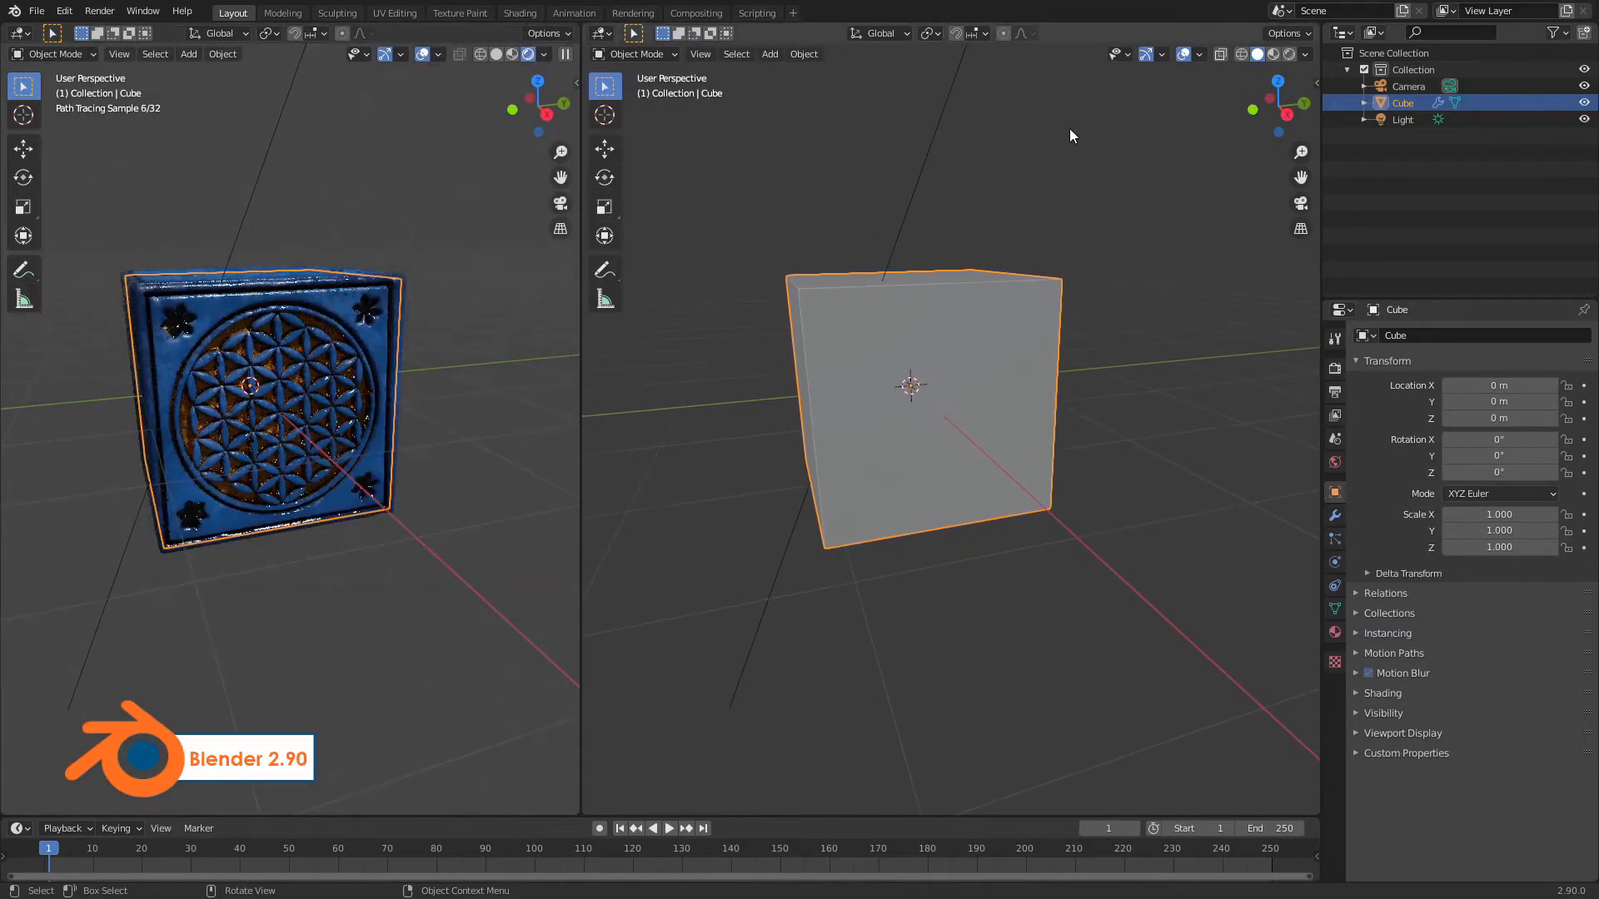
- Turn the right view into the Shader Editor and frame the material's node tree
{"action": "left_click", "coordinate": [603, 34]}
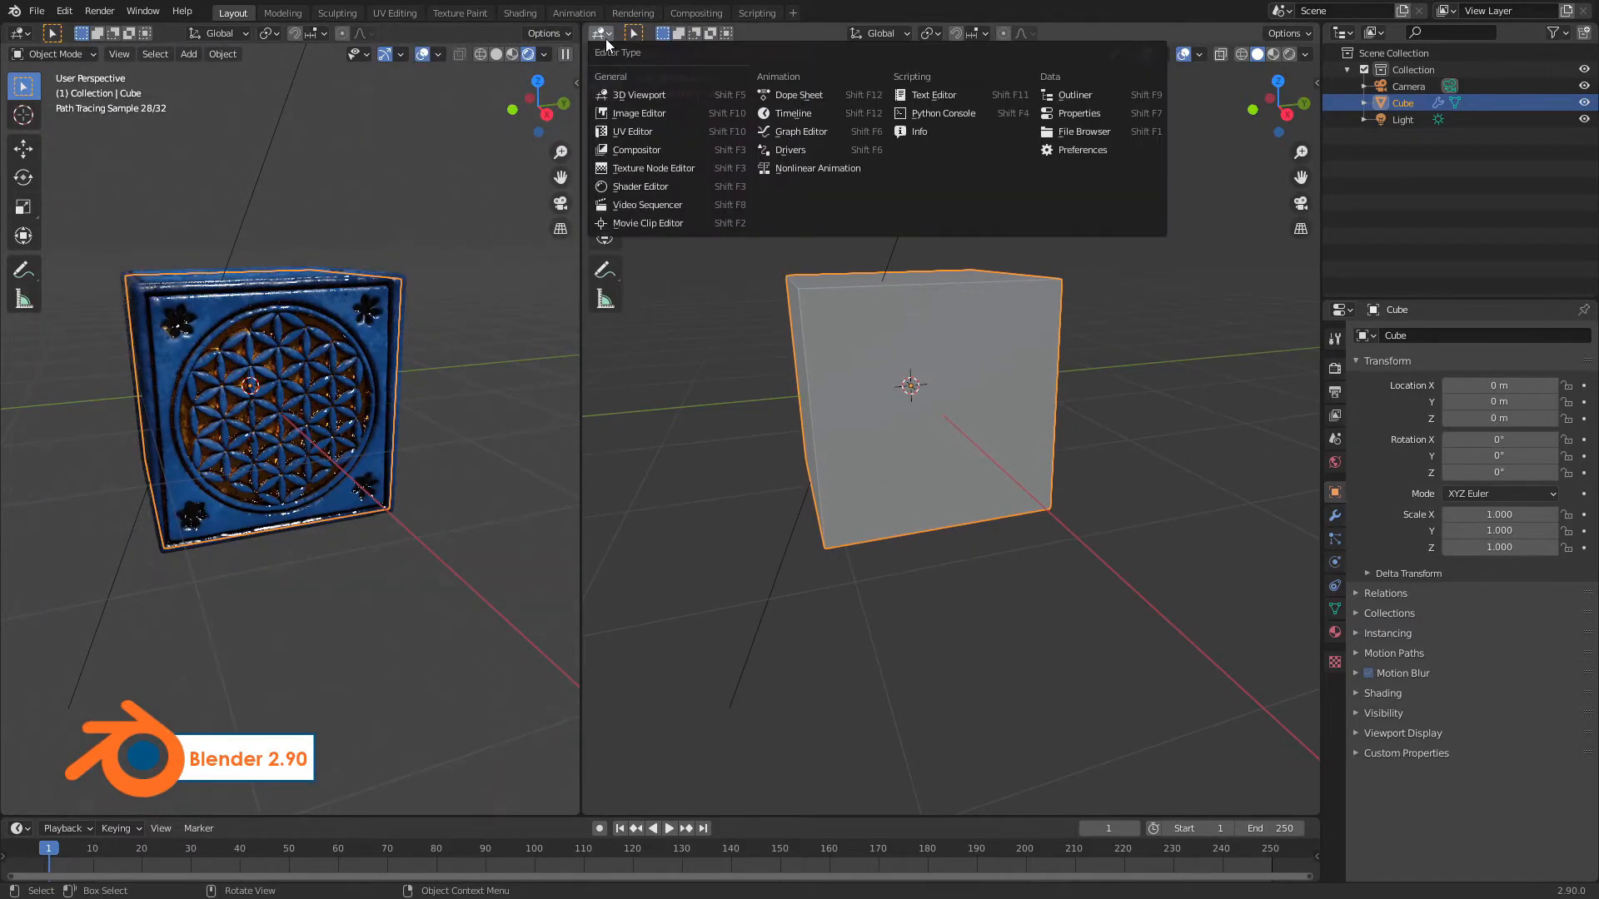
{"action": "left_click", "coordinate": [652, 187]}
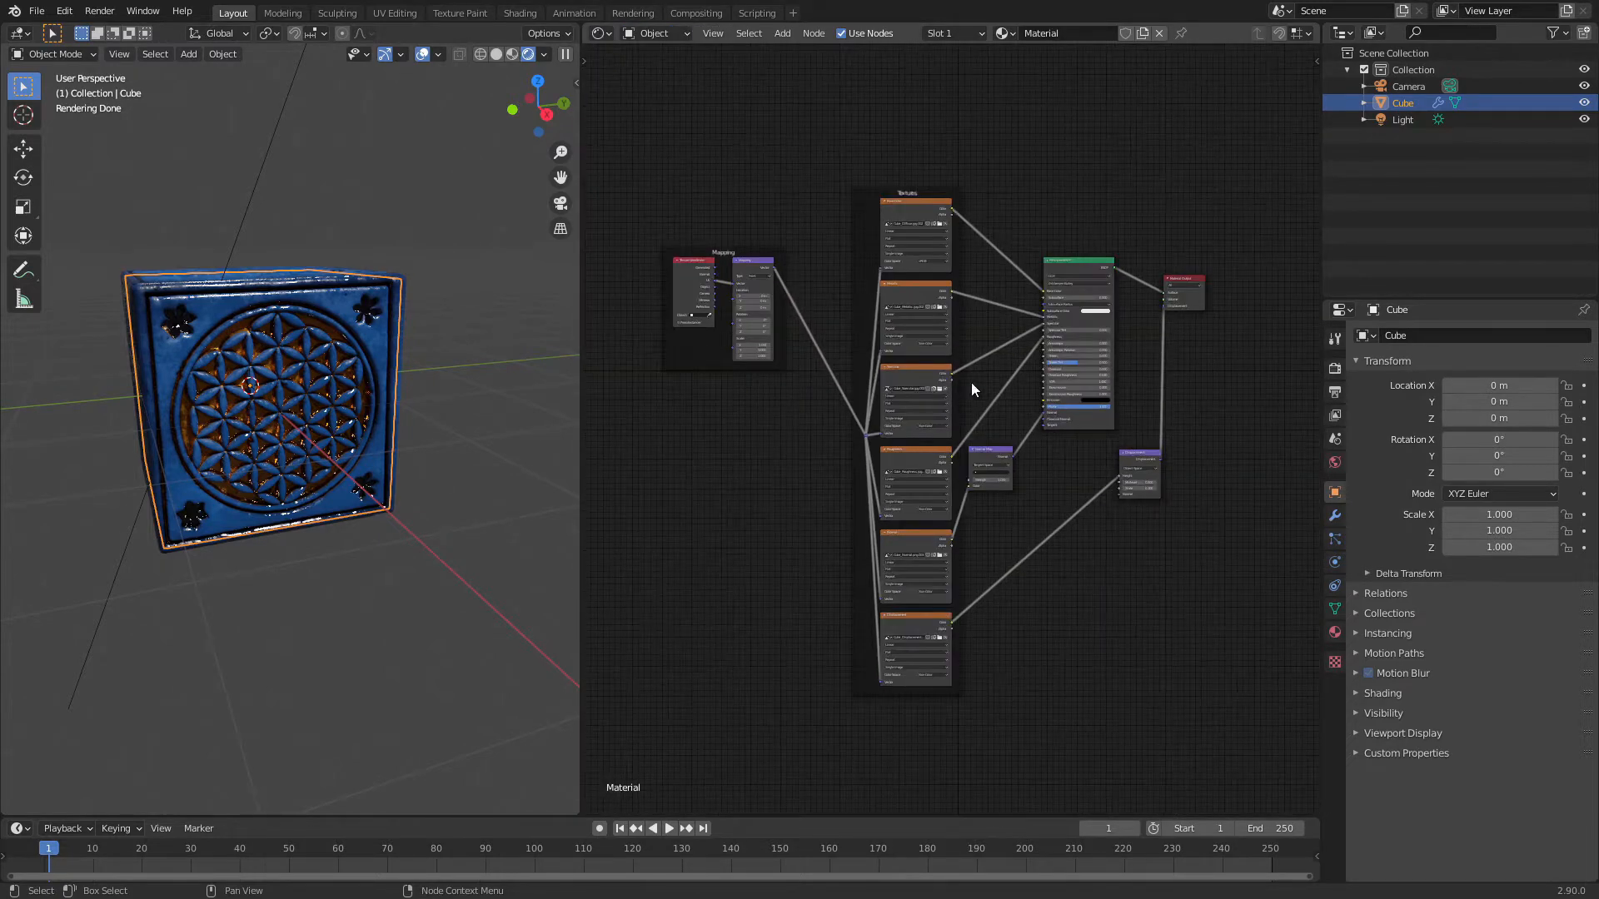
{"action": "scroll", "coordinate": [875, 400], "scroll_direction": "up", "scroll_amount": 1}
{"action": "scroll", "coordinate": [875, 387], "scroll_direction": "up", "scroll_amount": 1}
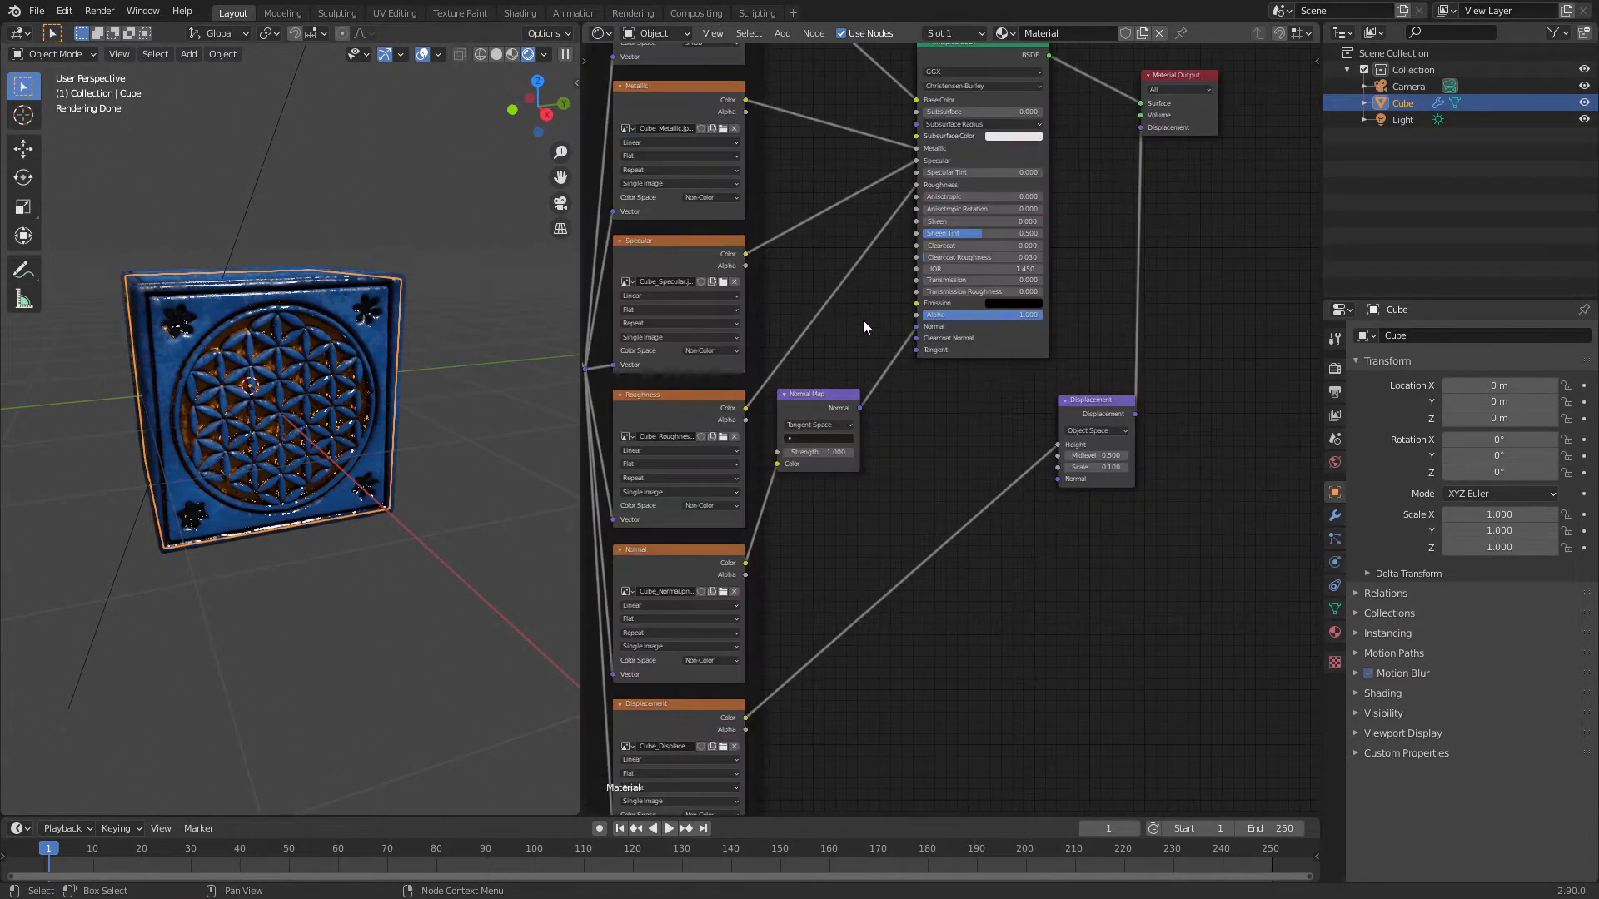
{"action": "middle_click_drag", "start_coordinate": [864, 321], "coordinate": [1037, 389]}
{"action": "scroll", "coordinate": [1037, 389], "scroll_direction": "down", "scroll_amount": 2}
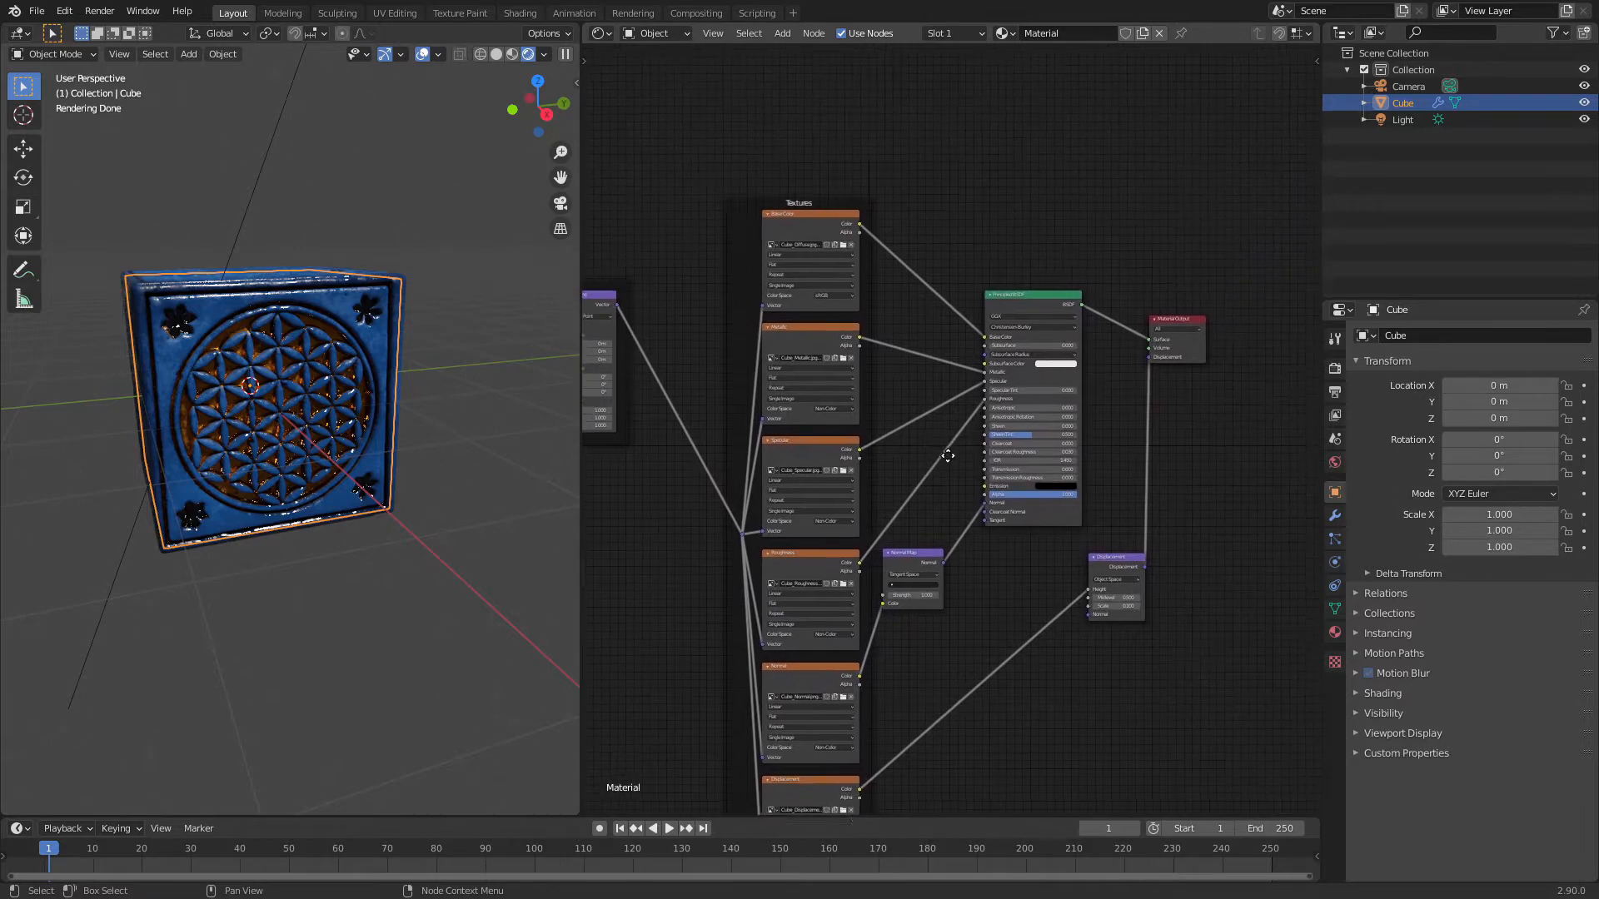
{"action": "scroll", "coordinate": [966, 188], "scroll_direction": "up", "scroll_amount": 2}
{"action": "scroll", "coordinate": [986, 174], "scroll_direction": "up", "scroll_amount": 1}
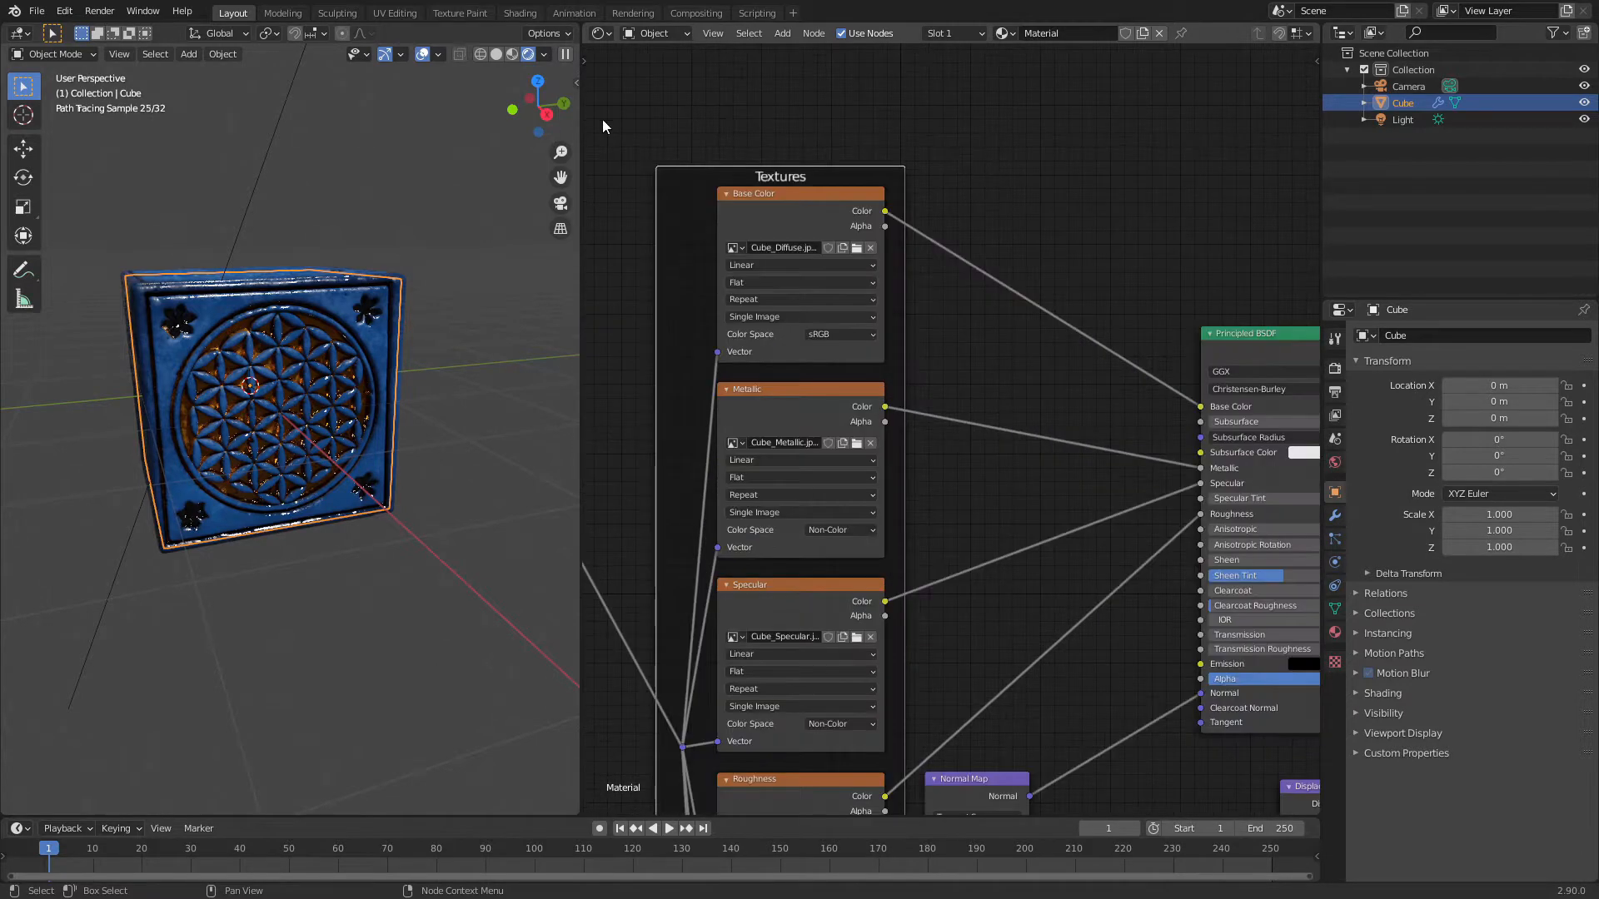
- Show the left view in Material Preview shading and shift the nodes down to free space above
{"action": "left_click", "coordinate": [513, 56]}
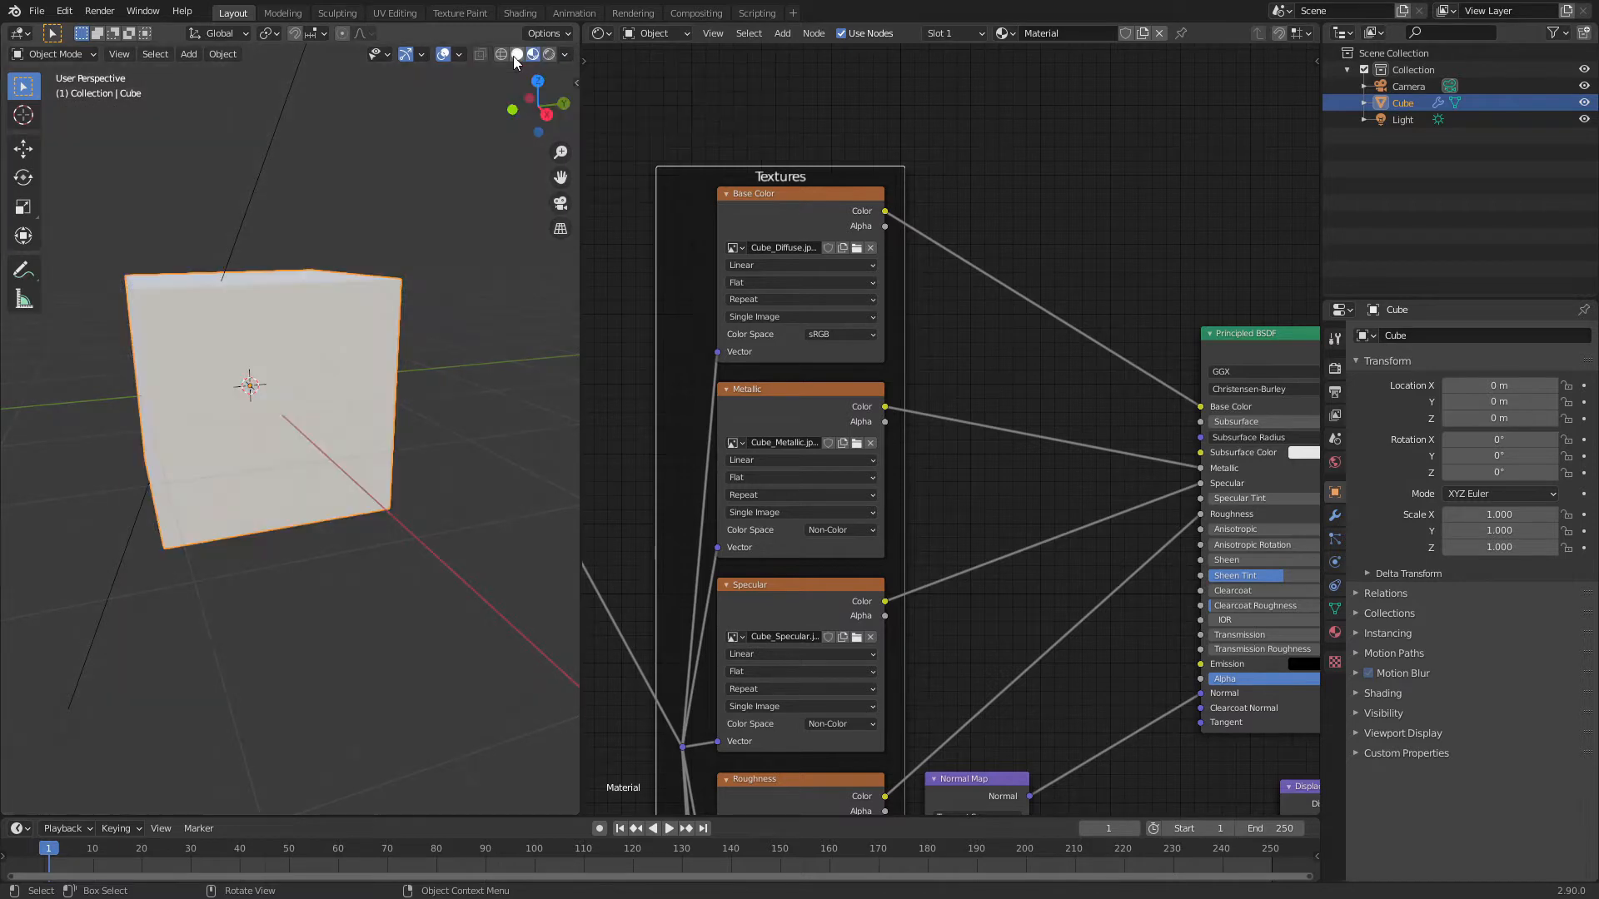
{"action": "middle_click_drag", "start_coordinate": [916, 164], "coordinate": [954, 143]}
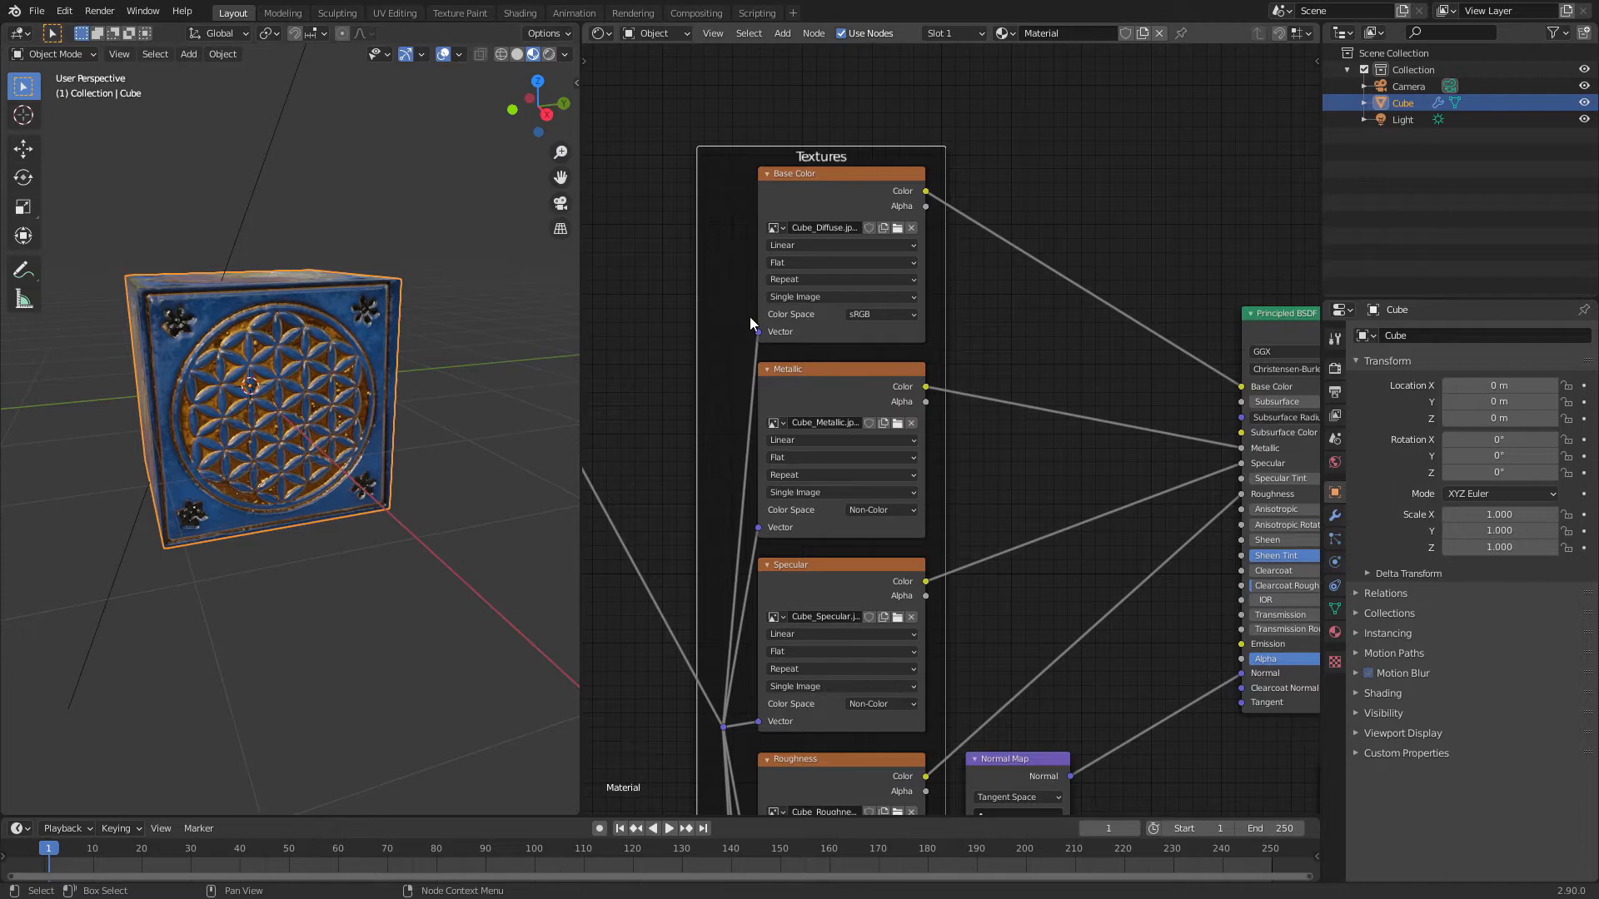
{"action": "scroll", "coordinate": [1066, 182], "scroll_direction": "down", "scroll_amount": 3}
{"action": "mouse_move", "coordinate": [1067, 197]}
{"action": "middle_mouse_down"}
{"action": "mouse_move", "coordinate": [987, 296]}
{"action": "mouse_move", "coordinate": [911, 300]}
{"action": "middle_mouse_up"}
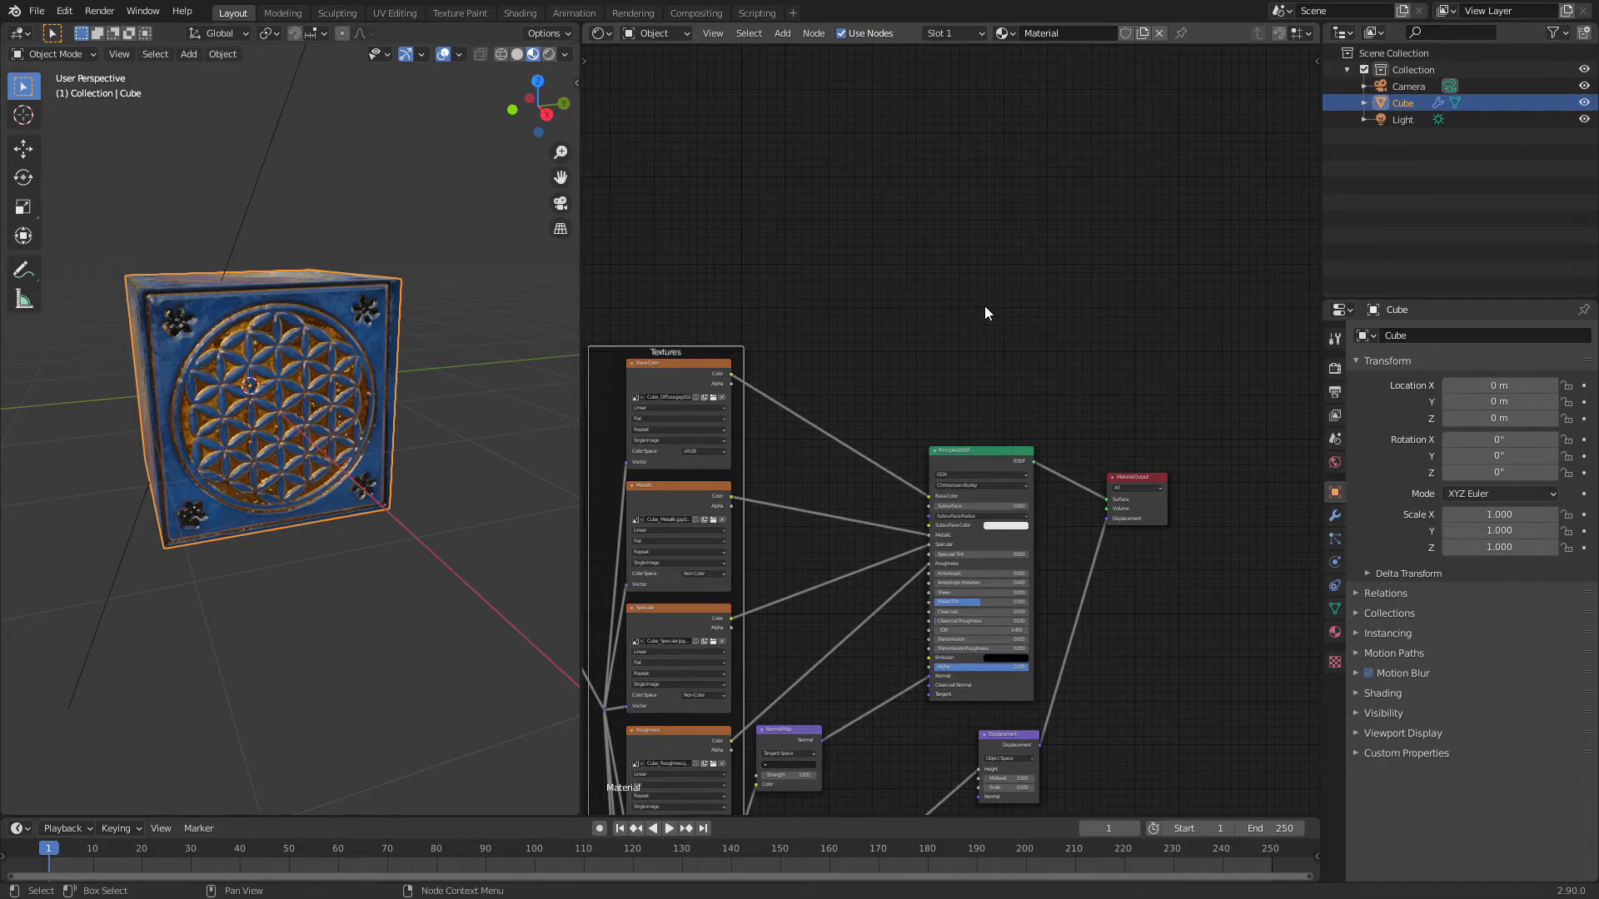
- Add a Mix Shader above the Principled BSDF and wire the BSDF output into it
{"action": "key", "text": "shift+a"}
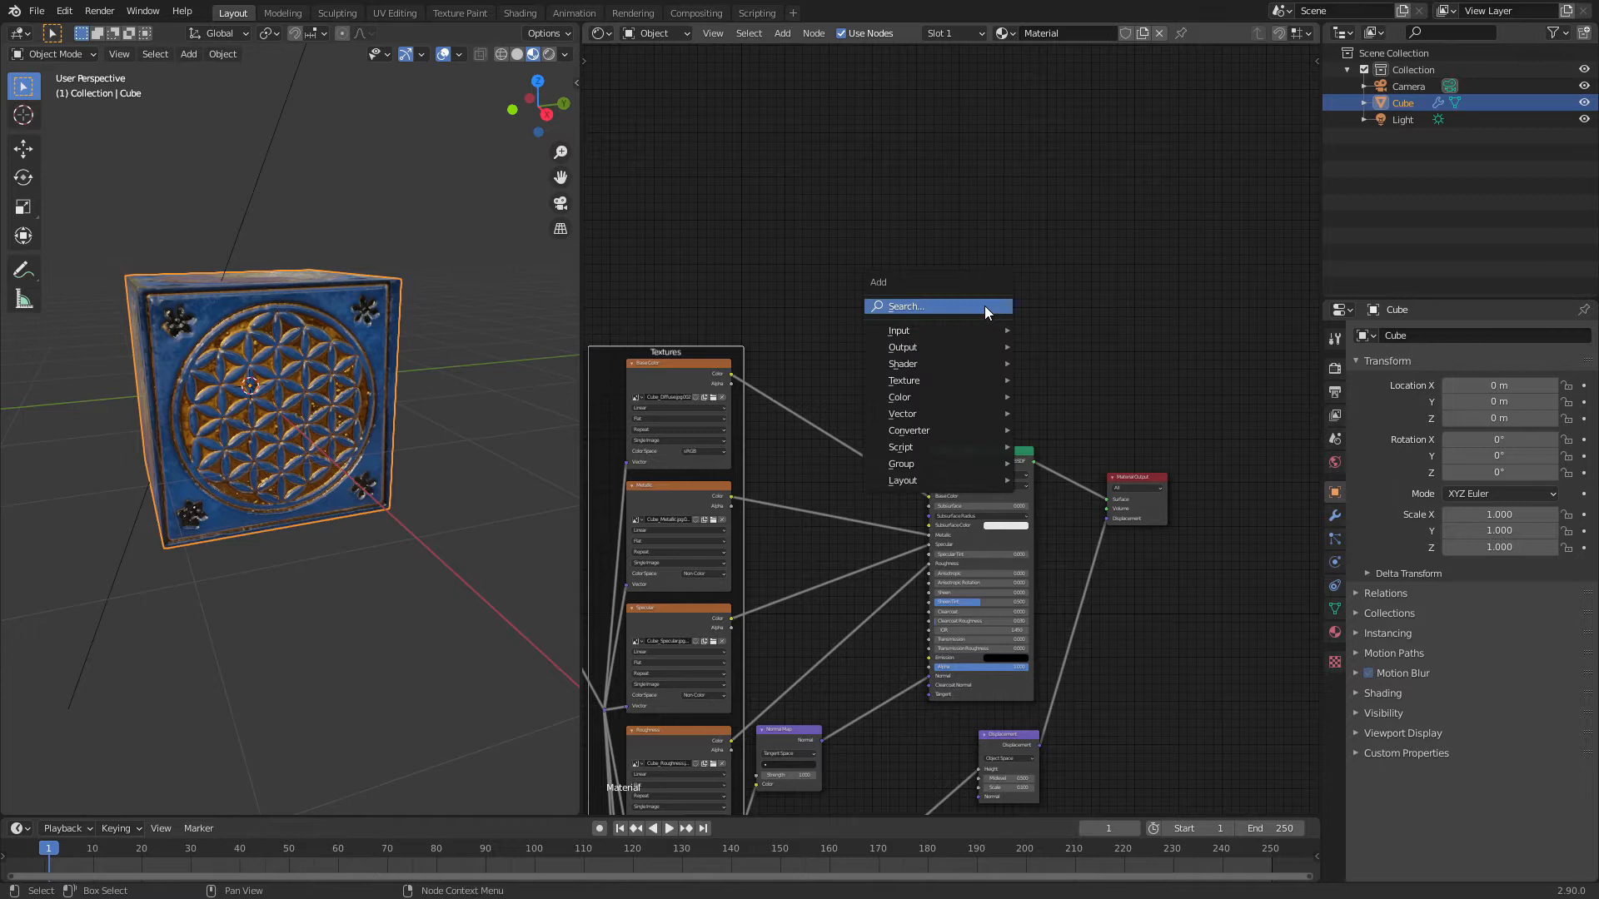
{"action": "left_click", "coordinate": [984, 307]}
{"action": "type", "text": "m"}
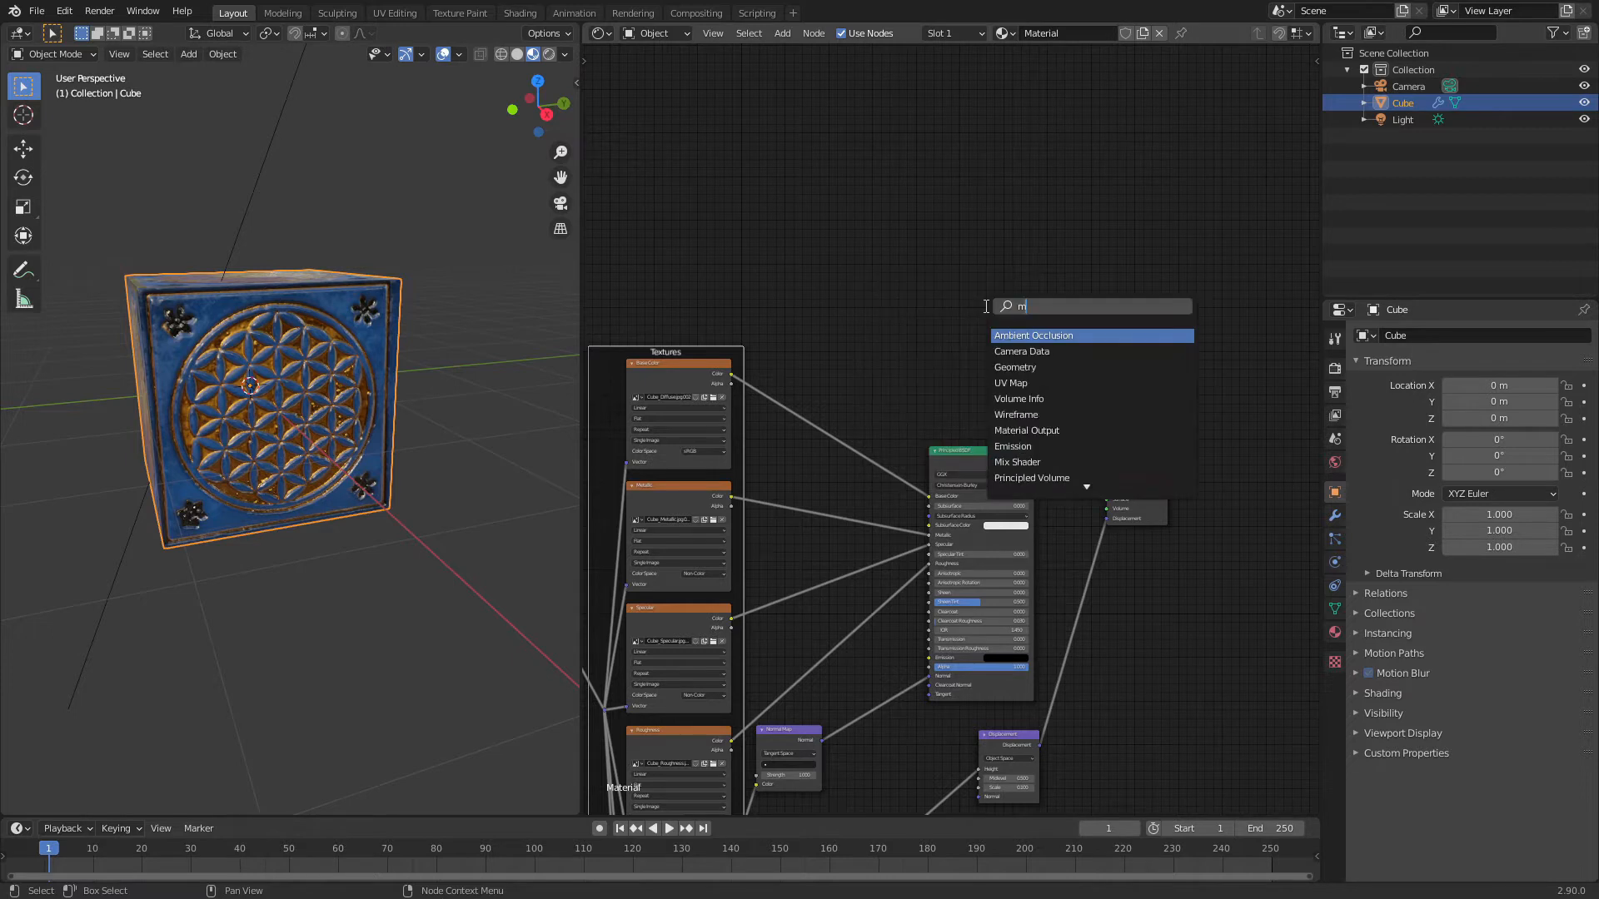
{"action": "type", "text": "ix"}
{"action": "key", "text": "Return"}
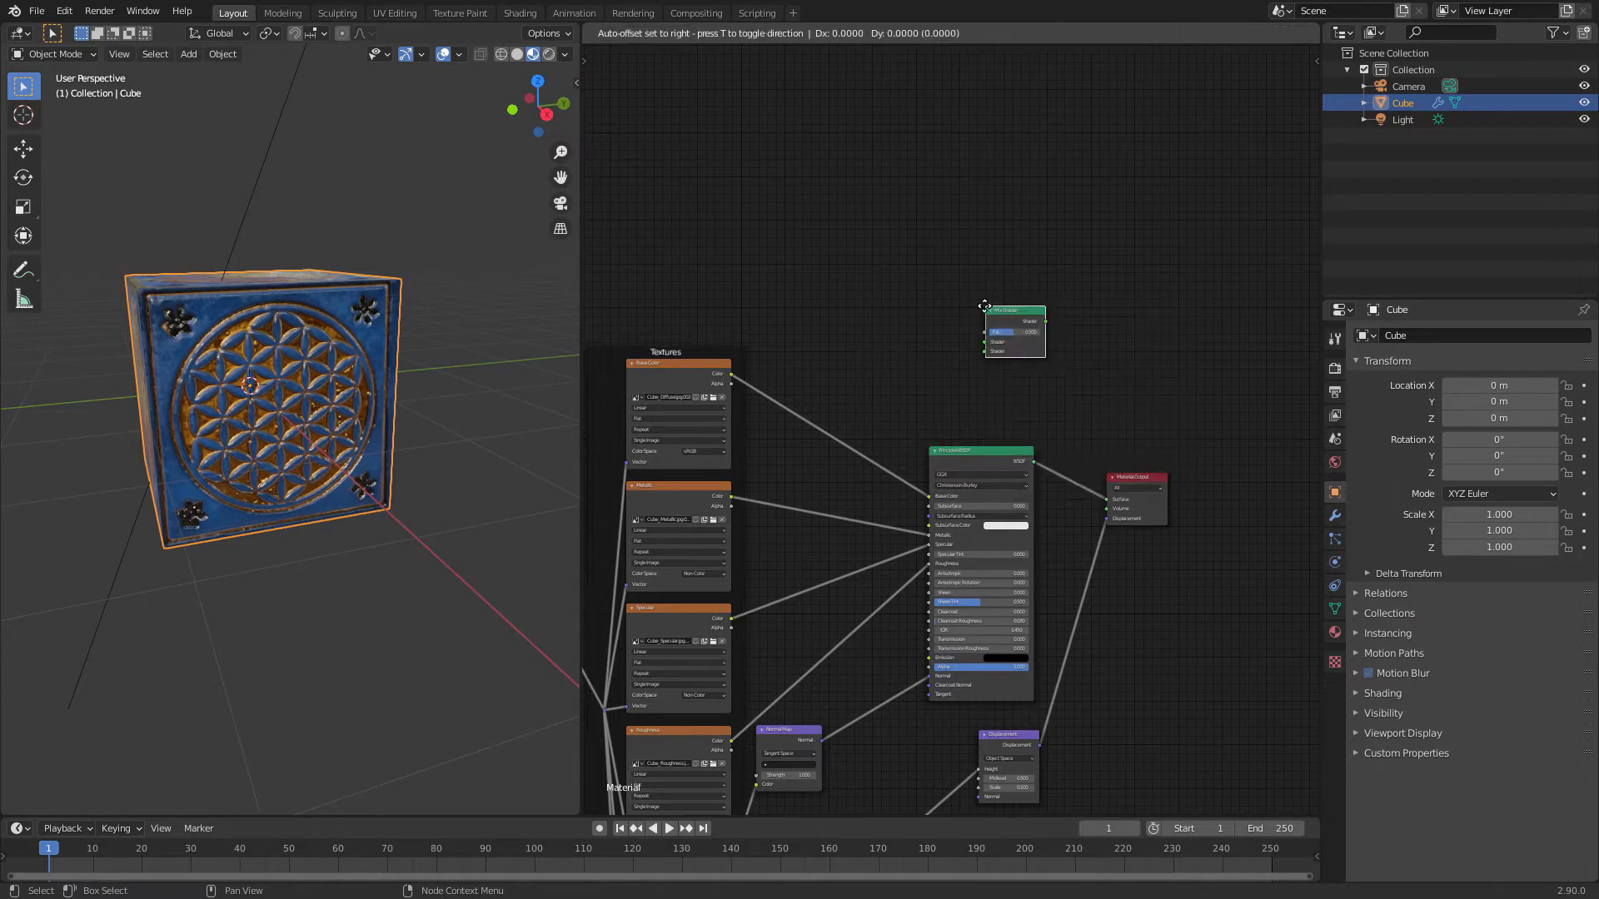
{"action": "left_click", "coordinate": [1046, 381]}
{"action": "scroll", "coordinate": [1078, 422], "scroll_direction": "up", "scroll_amount": 2}
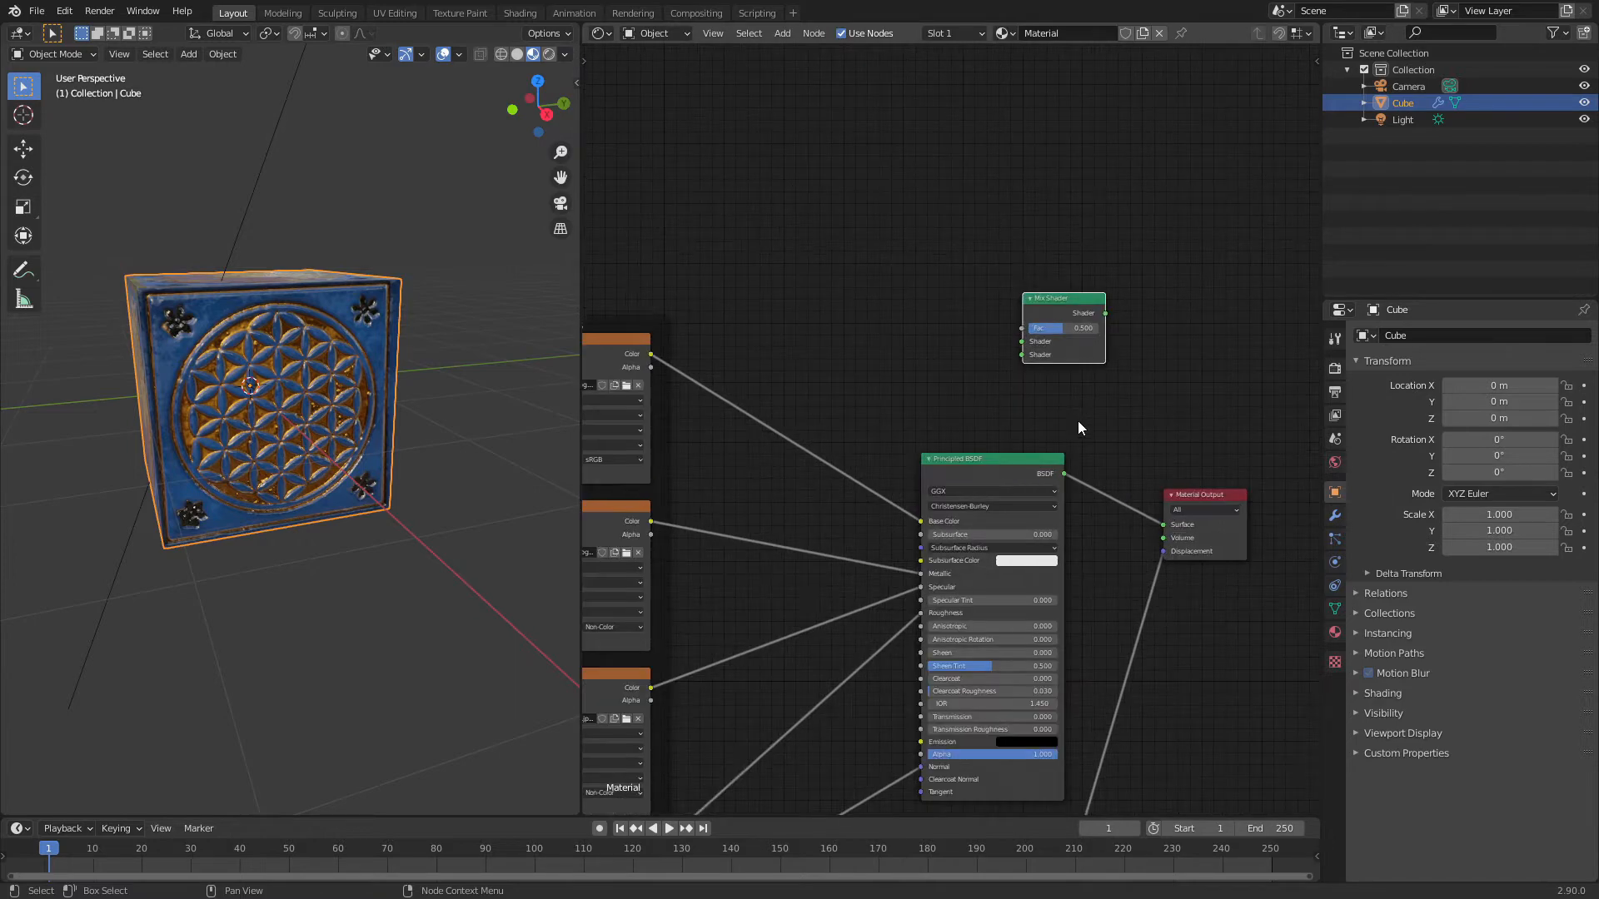
{"action": "left_click_drag", "start_coordinate": [1071, 476], "coordinate": [1031, 346]}
{"action": "left_click_drag", "start_coordinate": [1069, 289], "coordinate": [1148, 308]}
{"action": "mouse_move", "coordinate": [1000, 297]}
{"action": "middle_mouse_down"}
{"action": "mouse_move", "coordinate": [1079, 400]}
{"action": "mouse_move", "coordinate": [995, 466]}
{"action": "middle_mouse_up"}
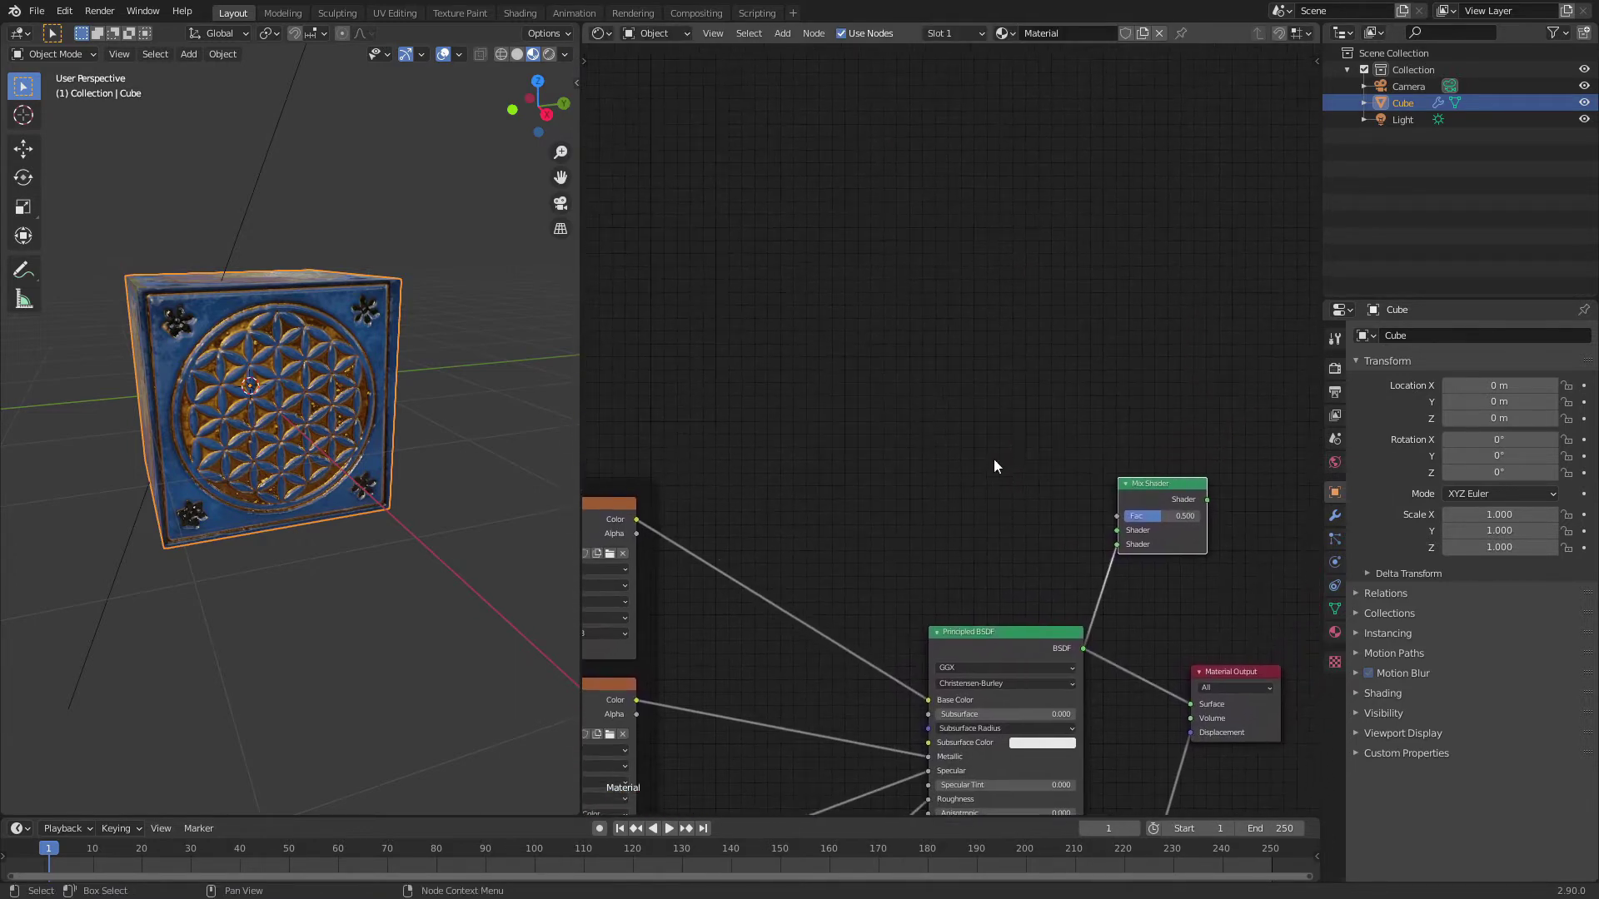
- Add an Emission node with an orange colour and wire it into the Mix Shader's second input
{"action": "key", "text": "shift+a"}
{"action": "left_click", "coordinate": [898, 372]}
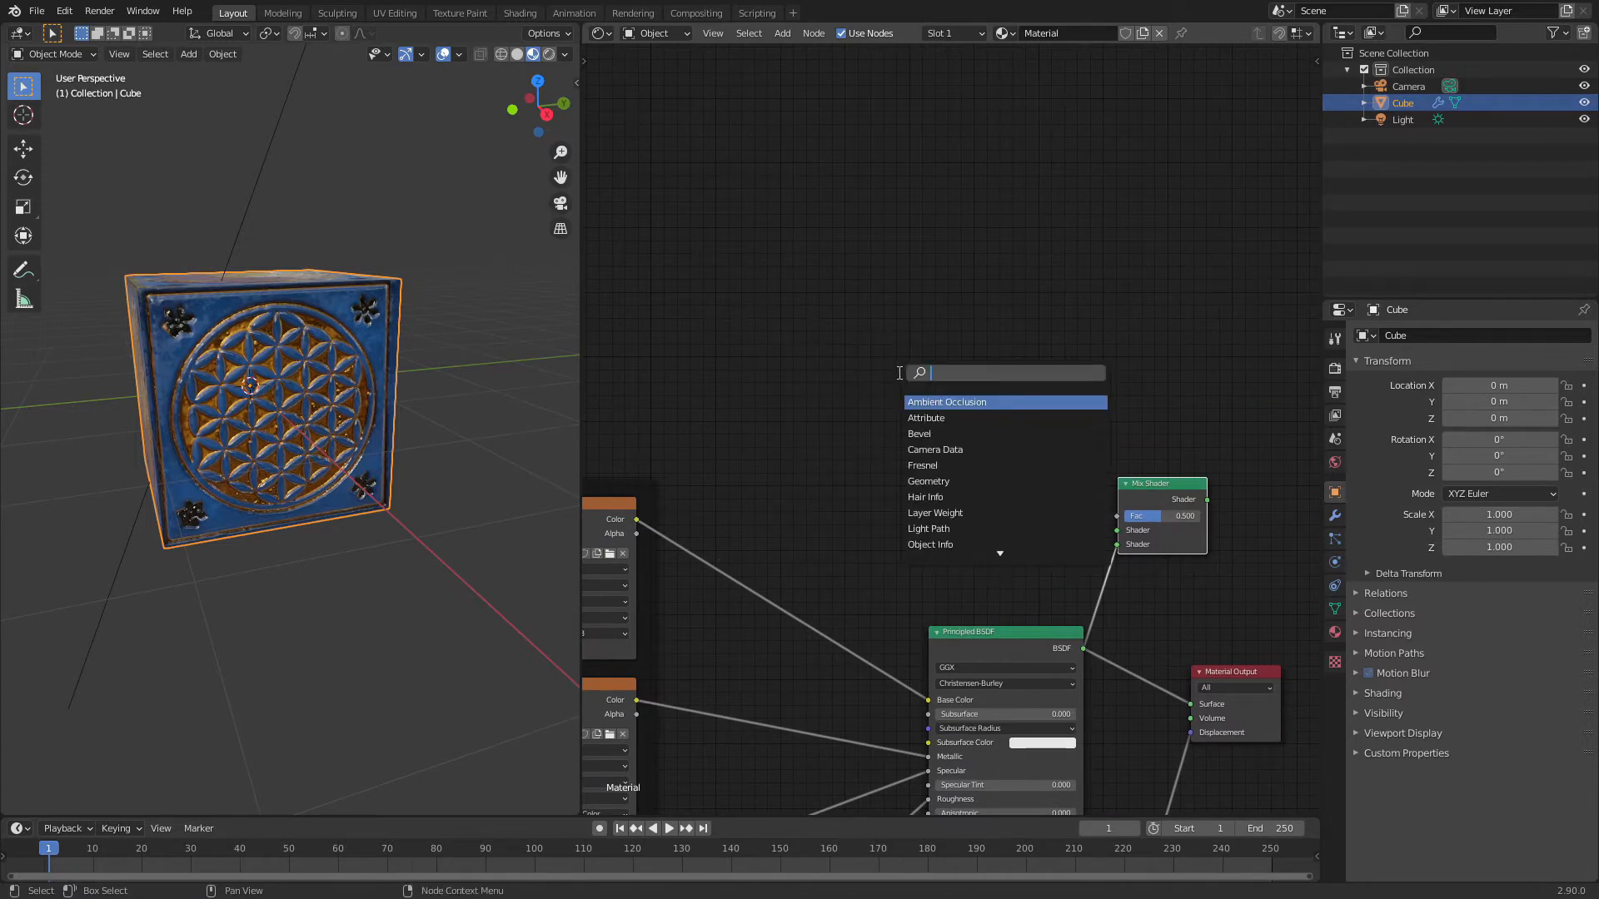
{"action": "type", "text": "emis"}
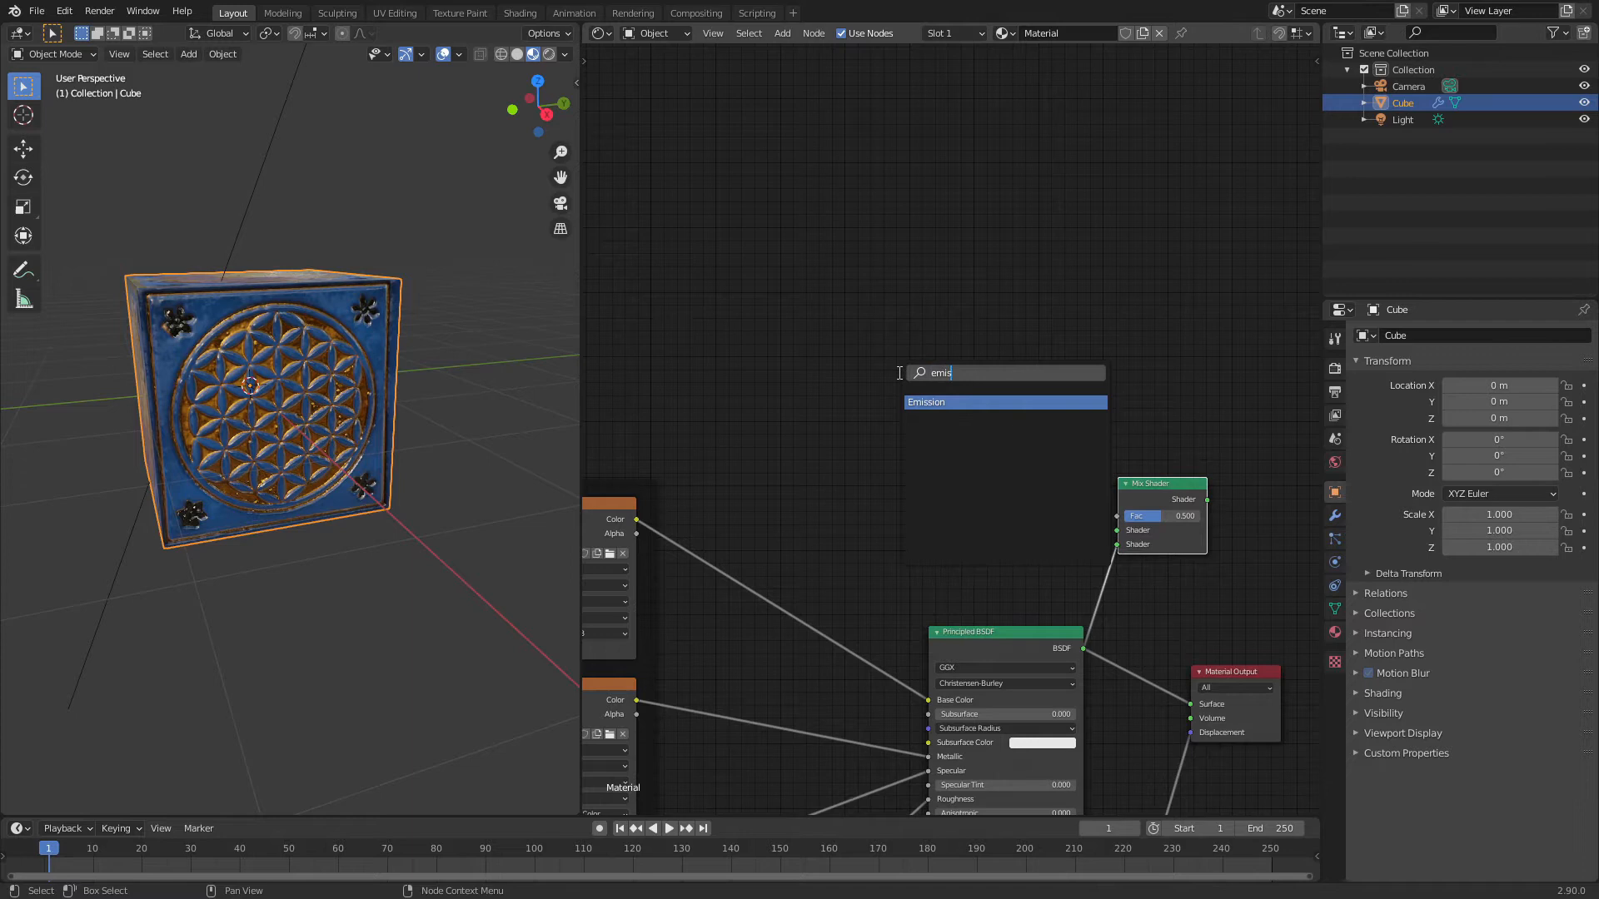
{"action": "key", "text": "Return"}
{"action": "left_click", "coordinate": [860, 390]}
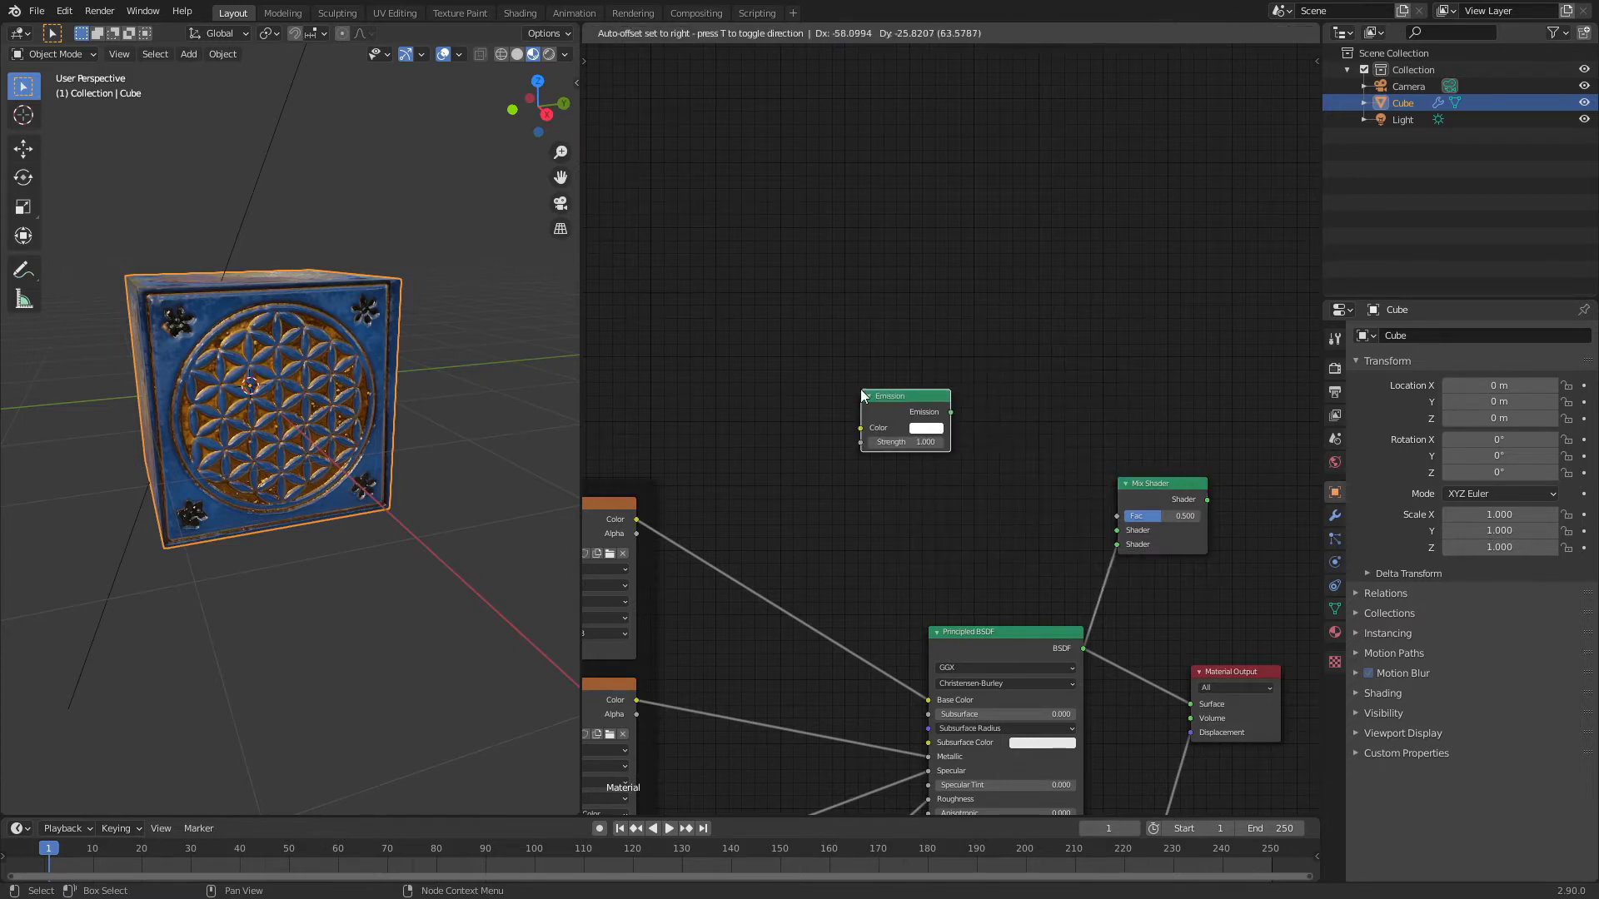
{"action": "left_click_drag", "start_coordinate": [949, 411], "coordinate": [1116, 532]}
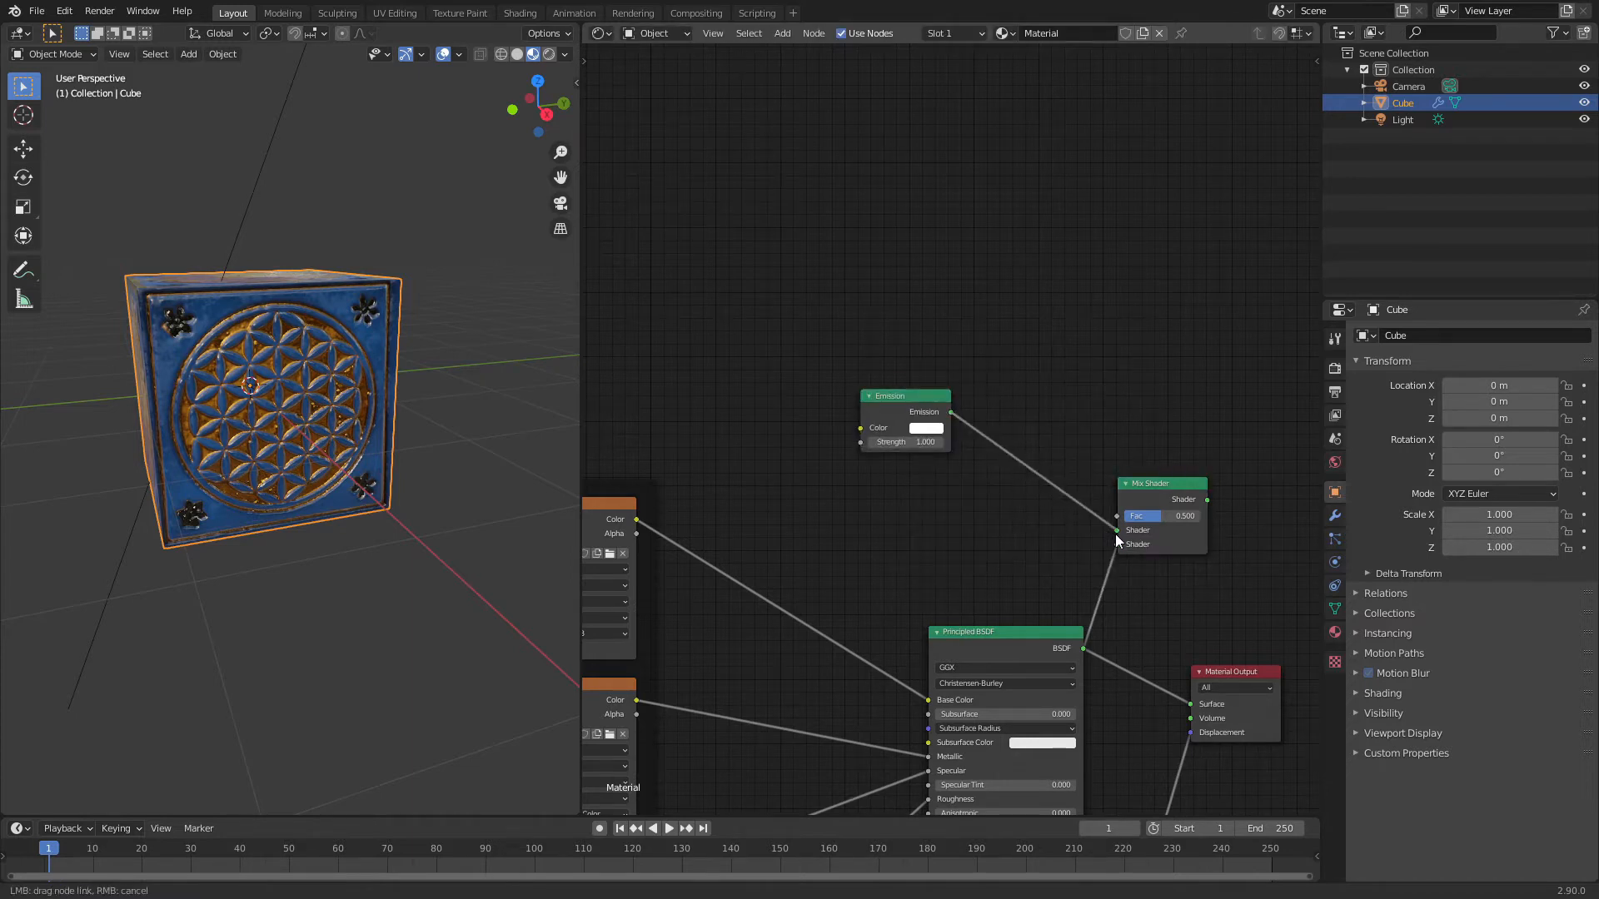
{"action": "left_click", "coordinate": [928, 429]}
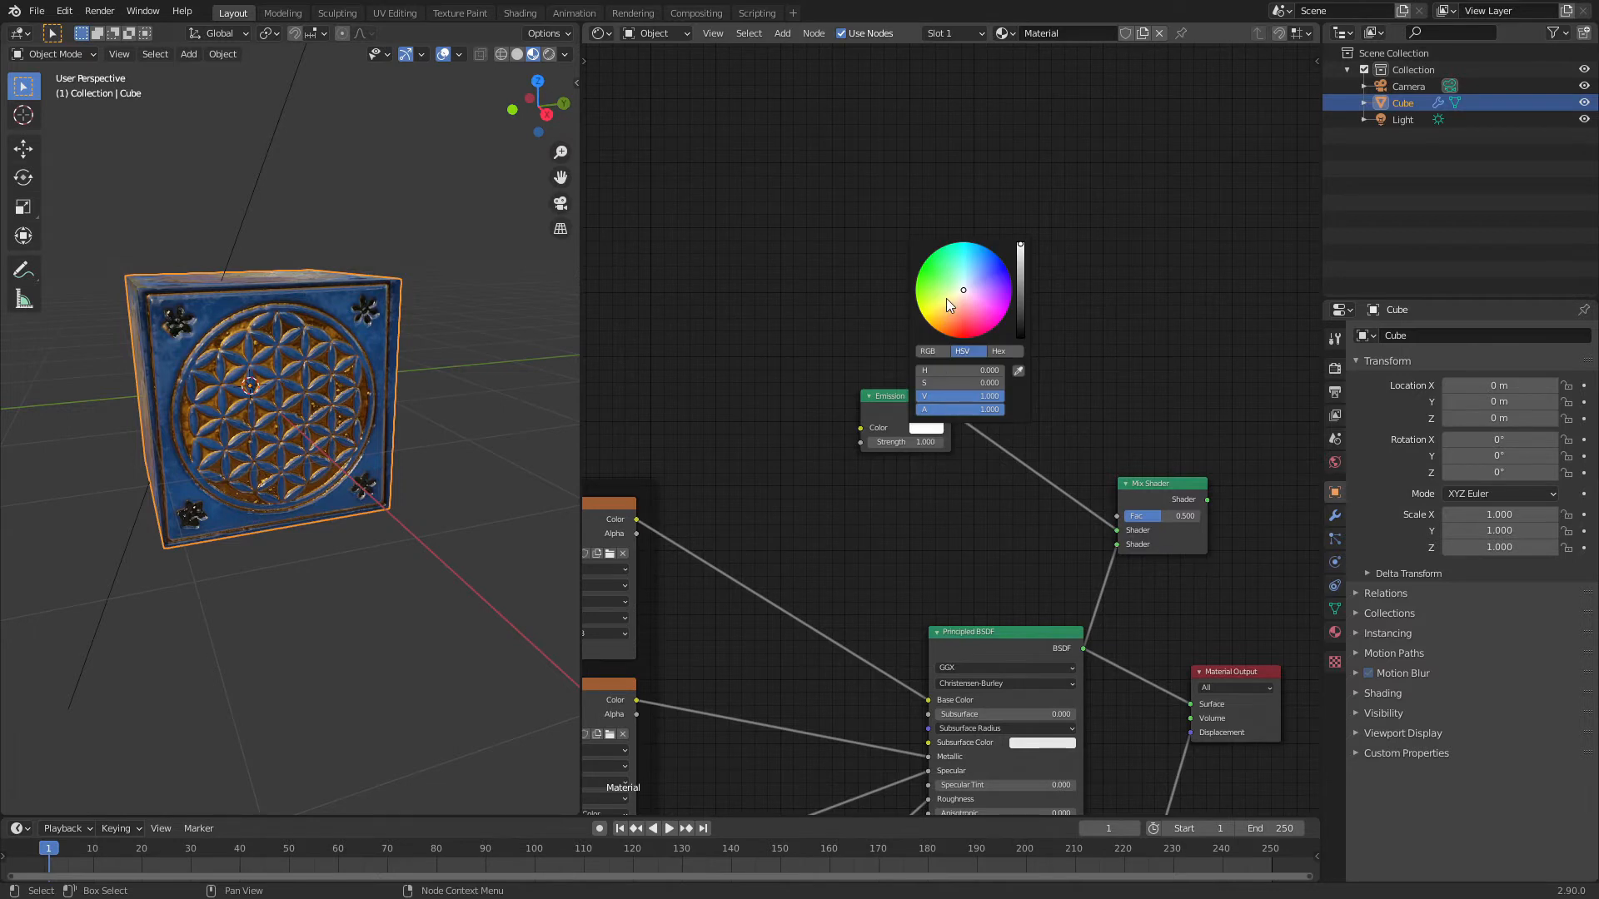
{"action": "left_click_drag", "start_coordinate": [947, 299], "coordinate": [941, 318]}
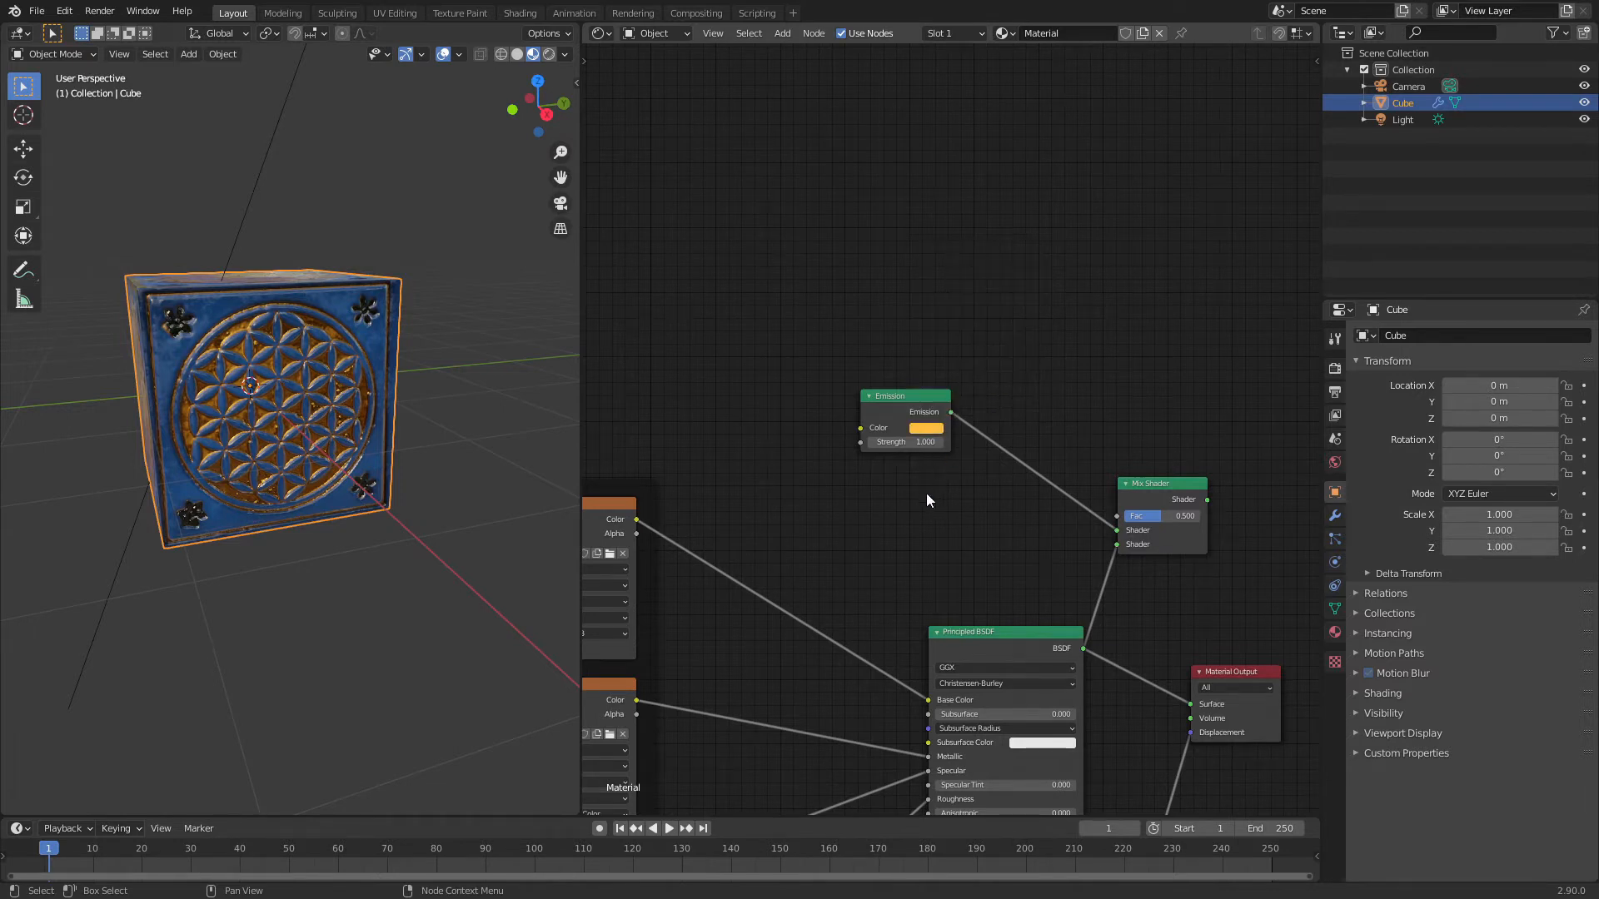
{"action": "middle_click_drag", "start_coordinate": [930, 497], "coordinate": [851, 579]}
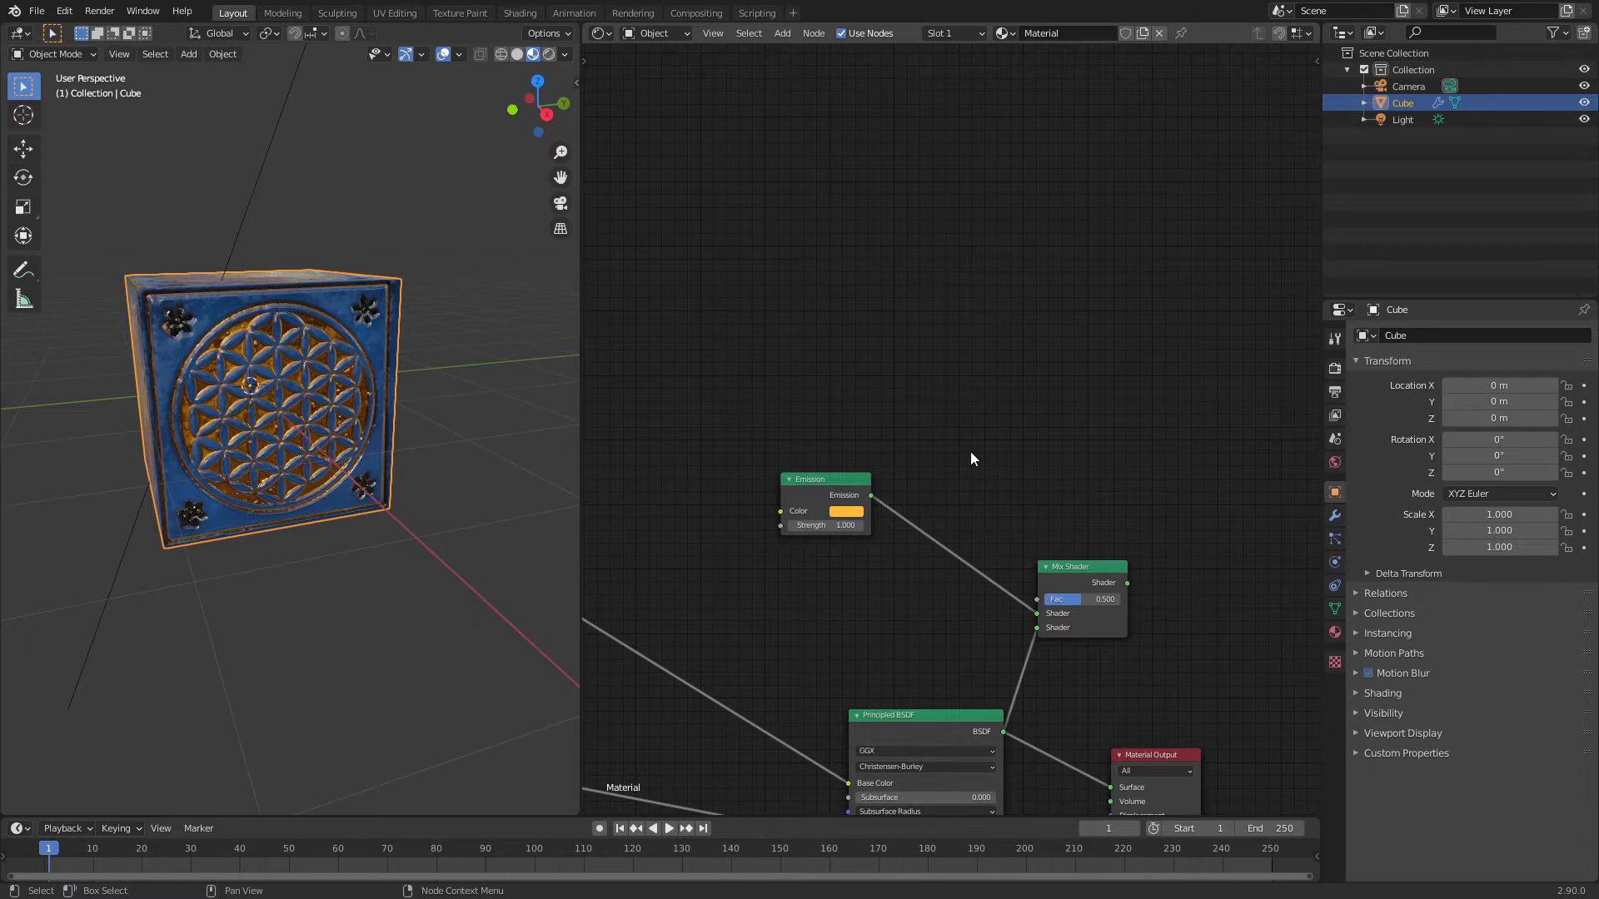
- Add an Image Texture node with Cube_Emission_Mask.jpg and feed its Color into the Mix Shader Fac
{"action": "key", "text": "shift+a"}
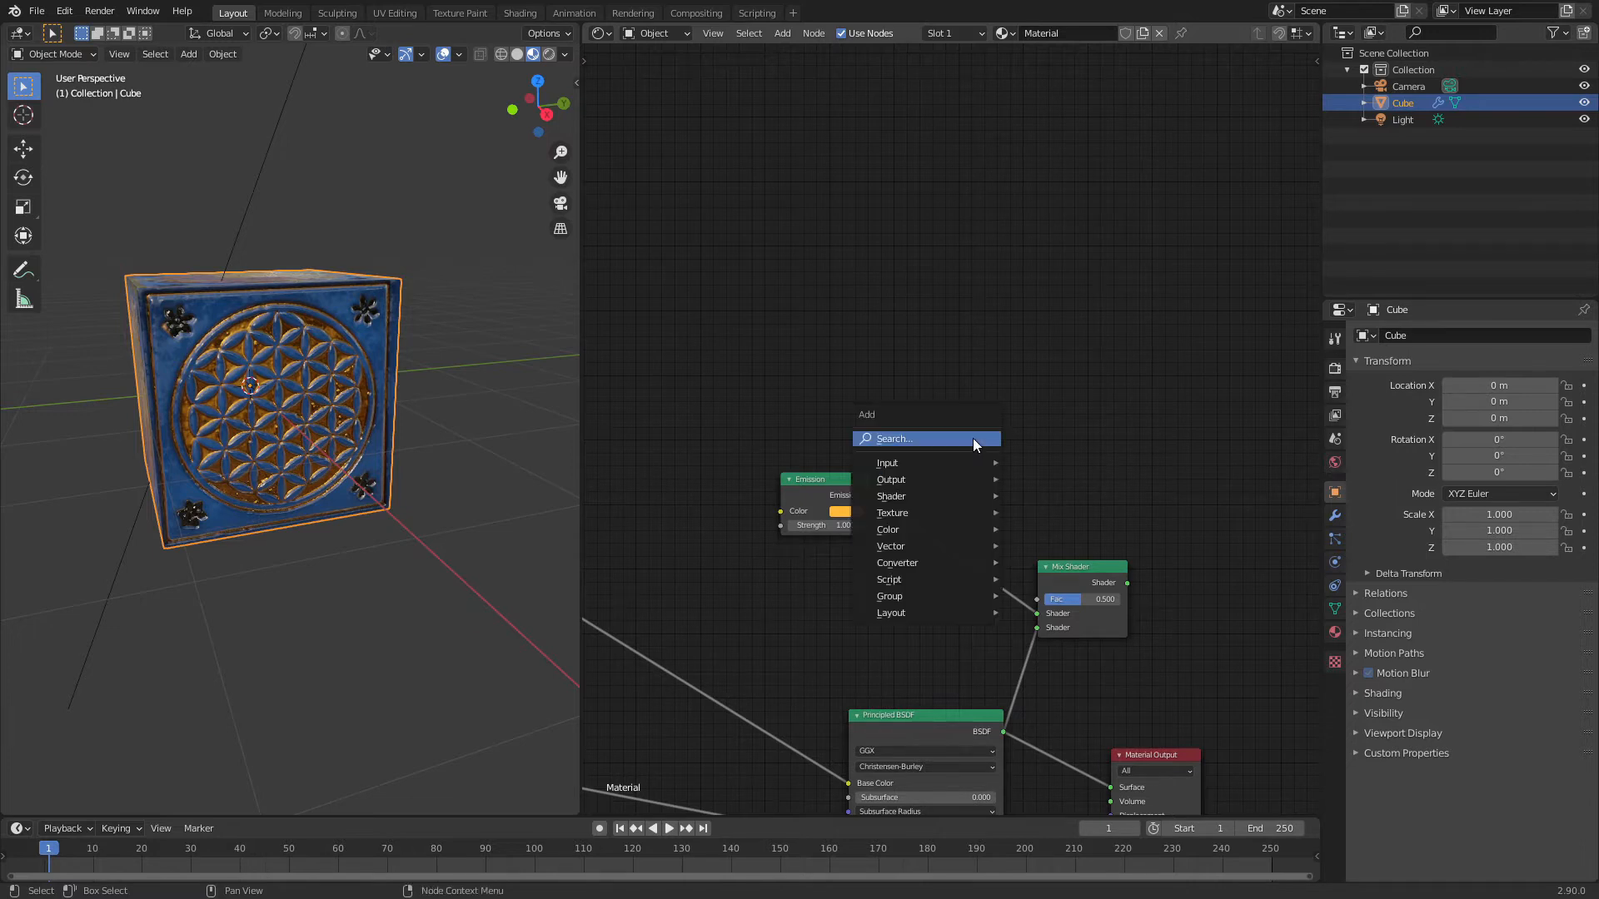
{"action": "type", "text": "im"}
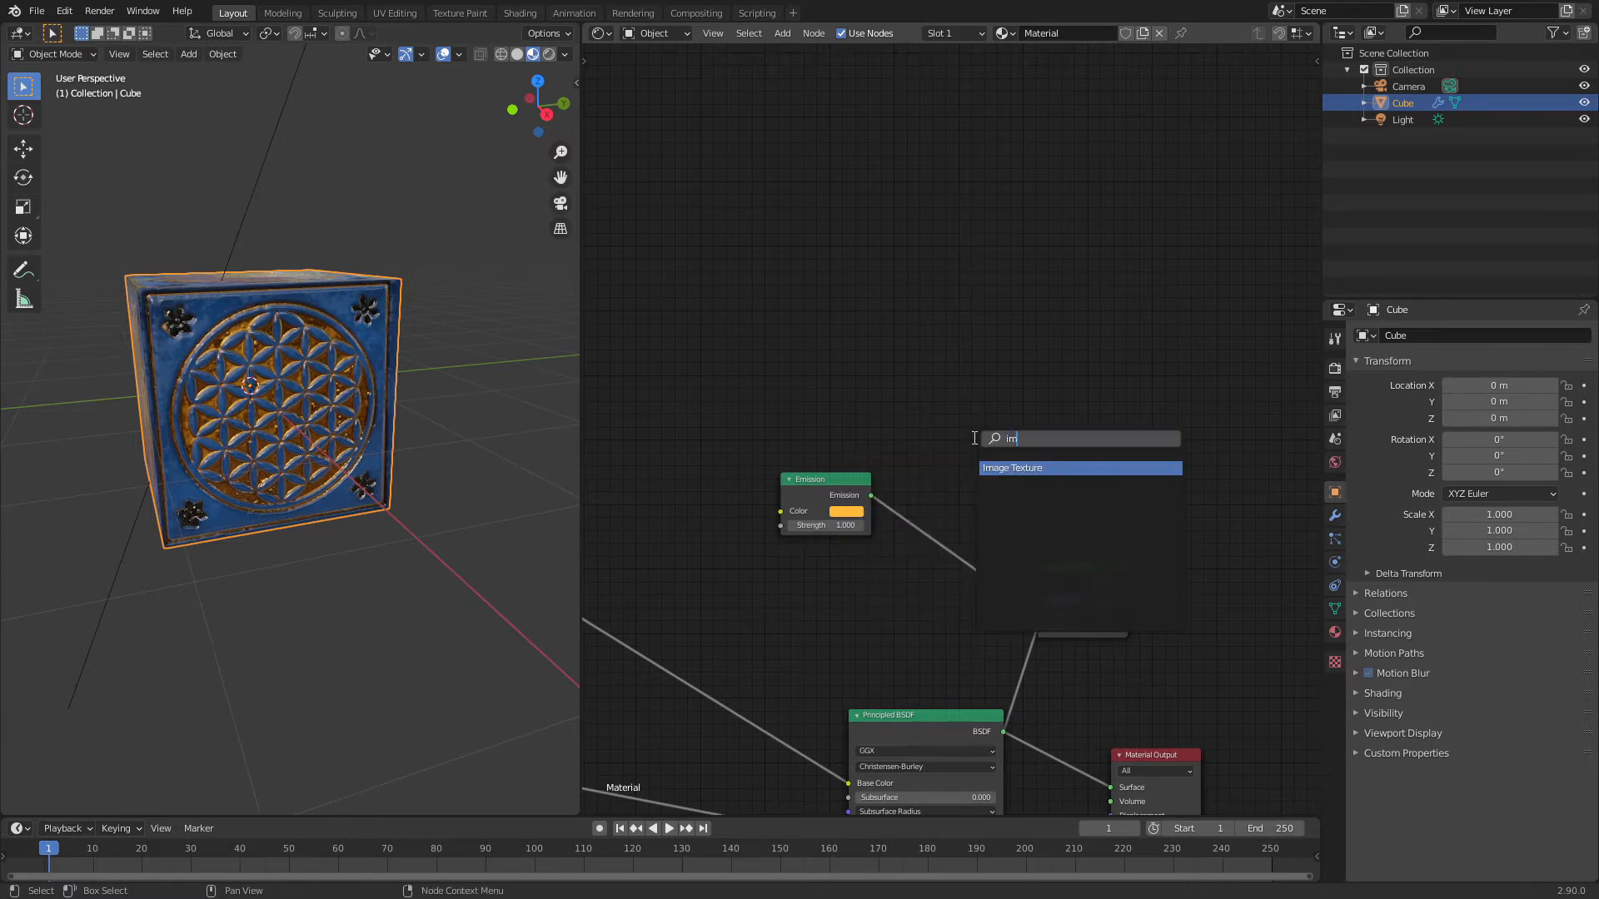
{"action": "key", "text": "Return"}
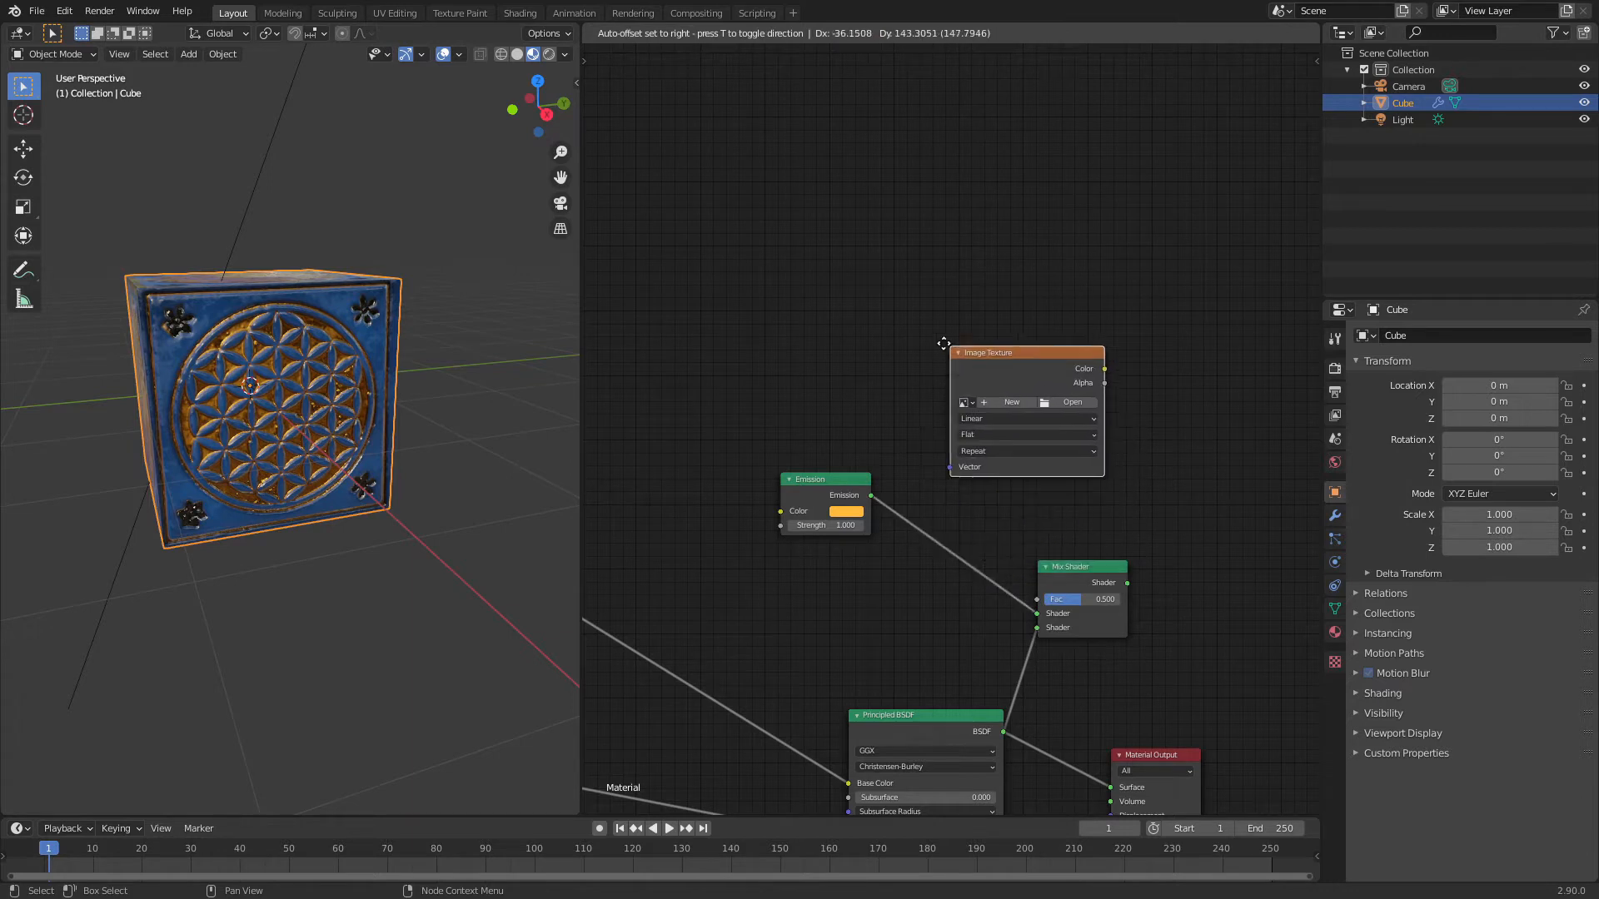
{"action": "left_click", "coordinate": [866, 300]}
{"action": "mouse_move", "coordinate": [1019, 322]}
{"action": "left_mouse_down"}
{"action": "mouse_move", "coordinate": [1036, 600]}
{"action": "mouse_move", "coordinate": [1107, 584]}
{"action": "left_mouse_up"}
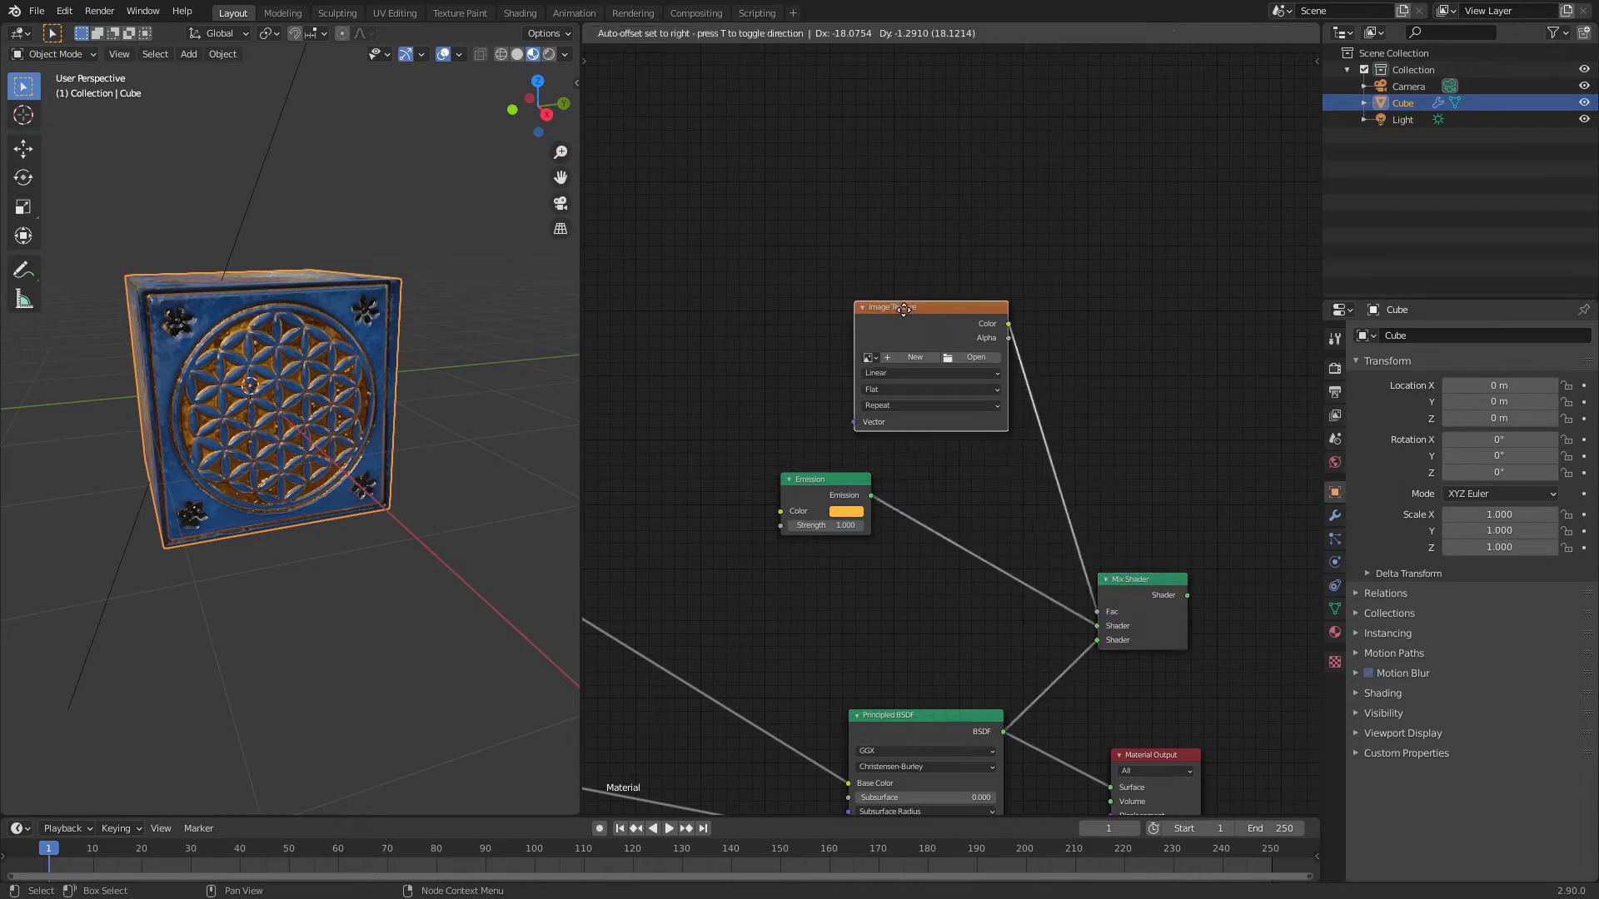
{"action": "left_click_drag", "start_coordinate": [996, 336], "coordinate": [903, 336]}
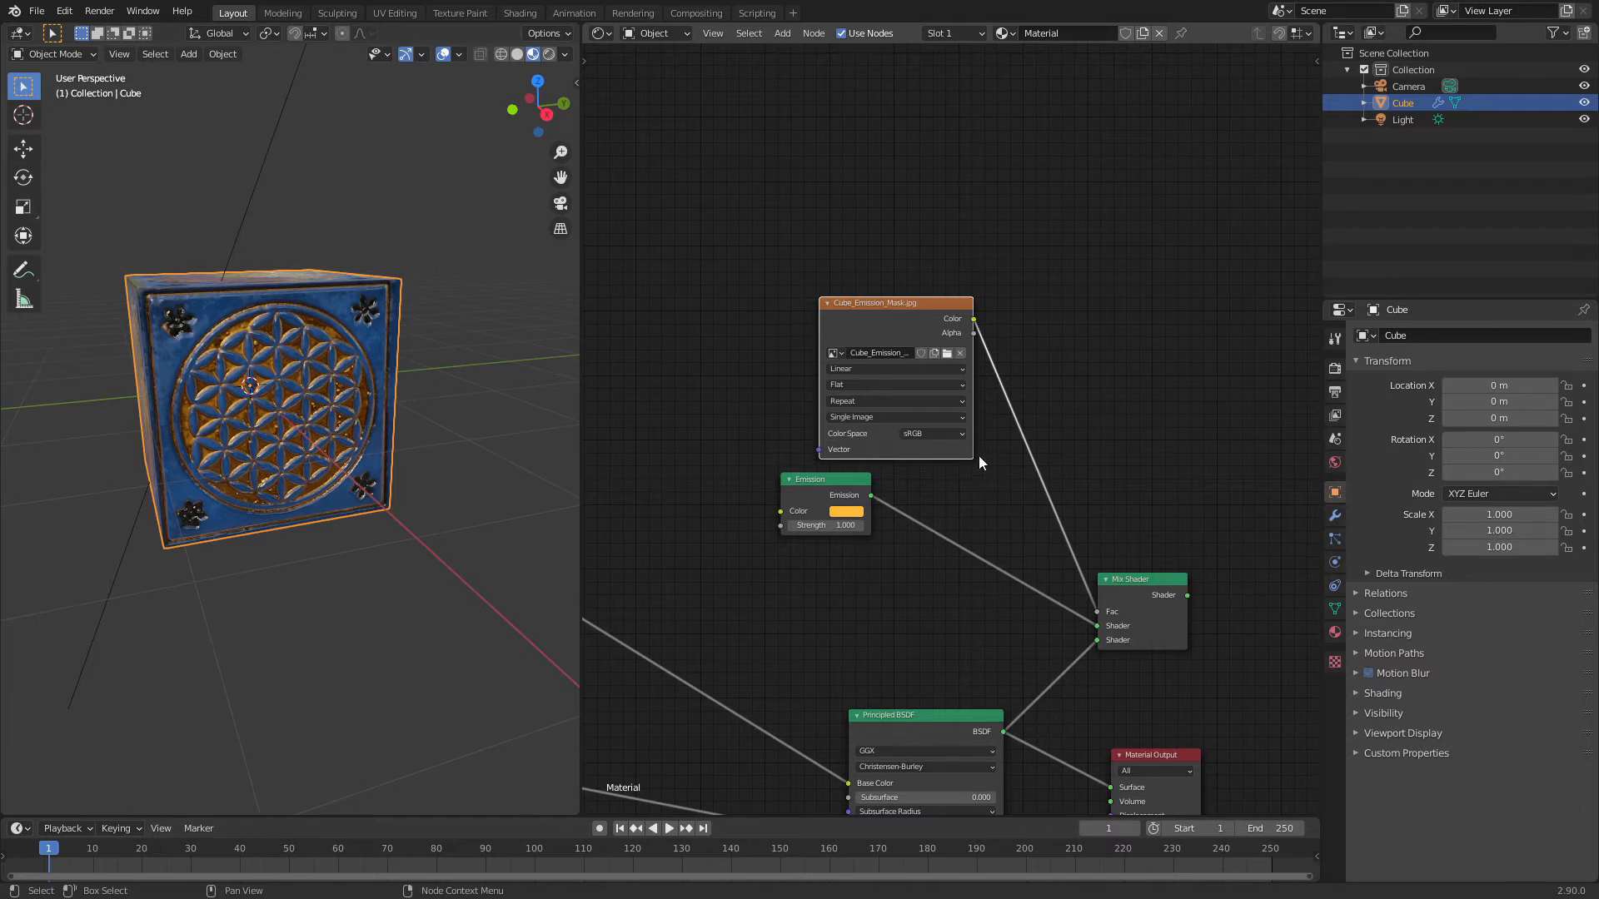
- Set the mask texture's Color Space to Non-Color
{"action": "left_click_drag", "start_coordinate": [904, 304], "coordinate": [832, 269]}
{"action": "left_click", "coordinate": [856, 395]}
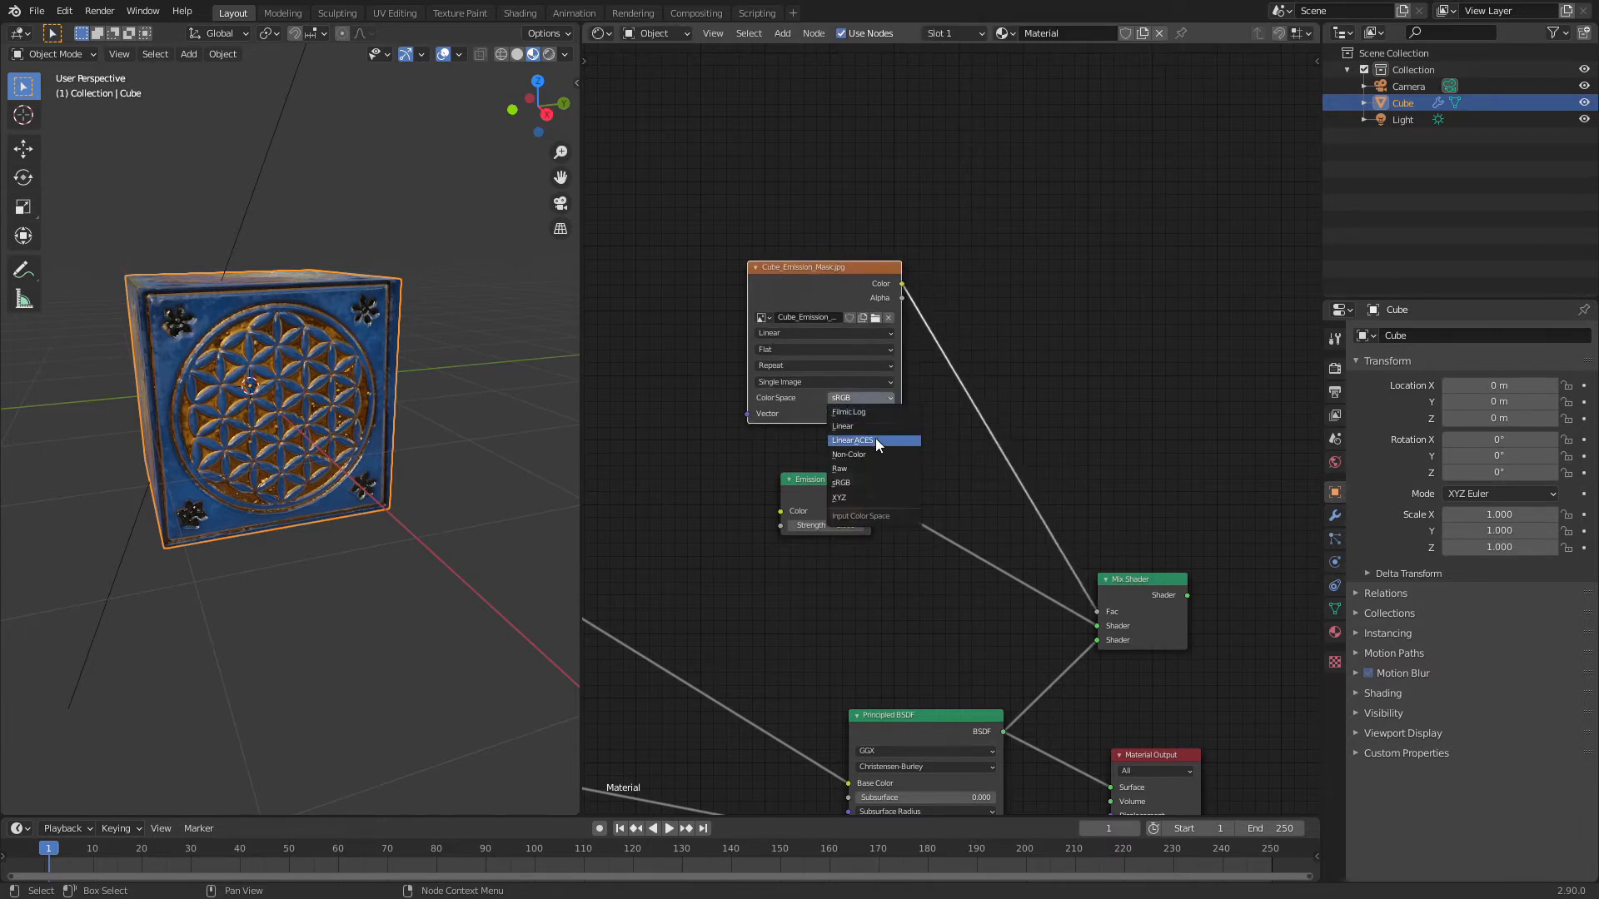
{"action": "left_click", "coordinate": [875, 453]}
{"action": "middle_click_drag", "start_coordinate": [952, 554], "coordinate": [760, 414]}
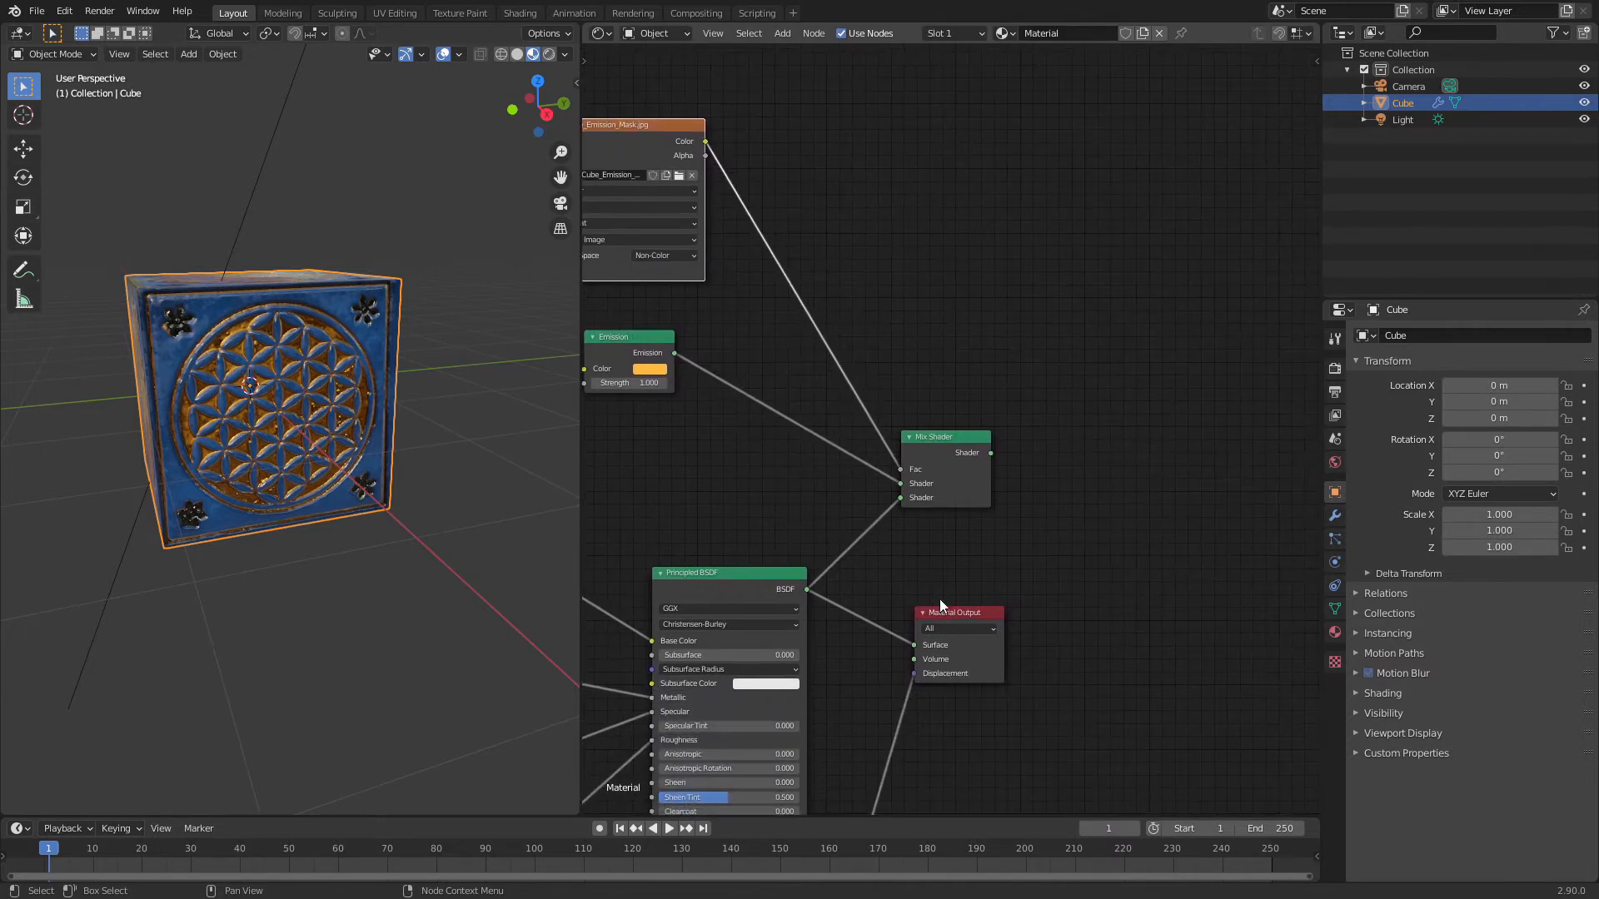
- Wire the Mix Shader output into the Material Output Surface so the glowing flowers show on the cube
{"action": "left_click_drag", "start_coordinate": [945, 613], "coordinate": [1135, 606]}
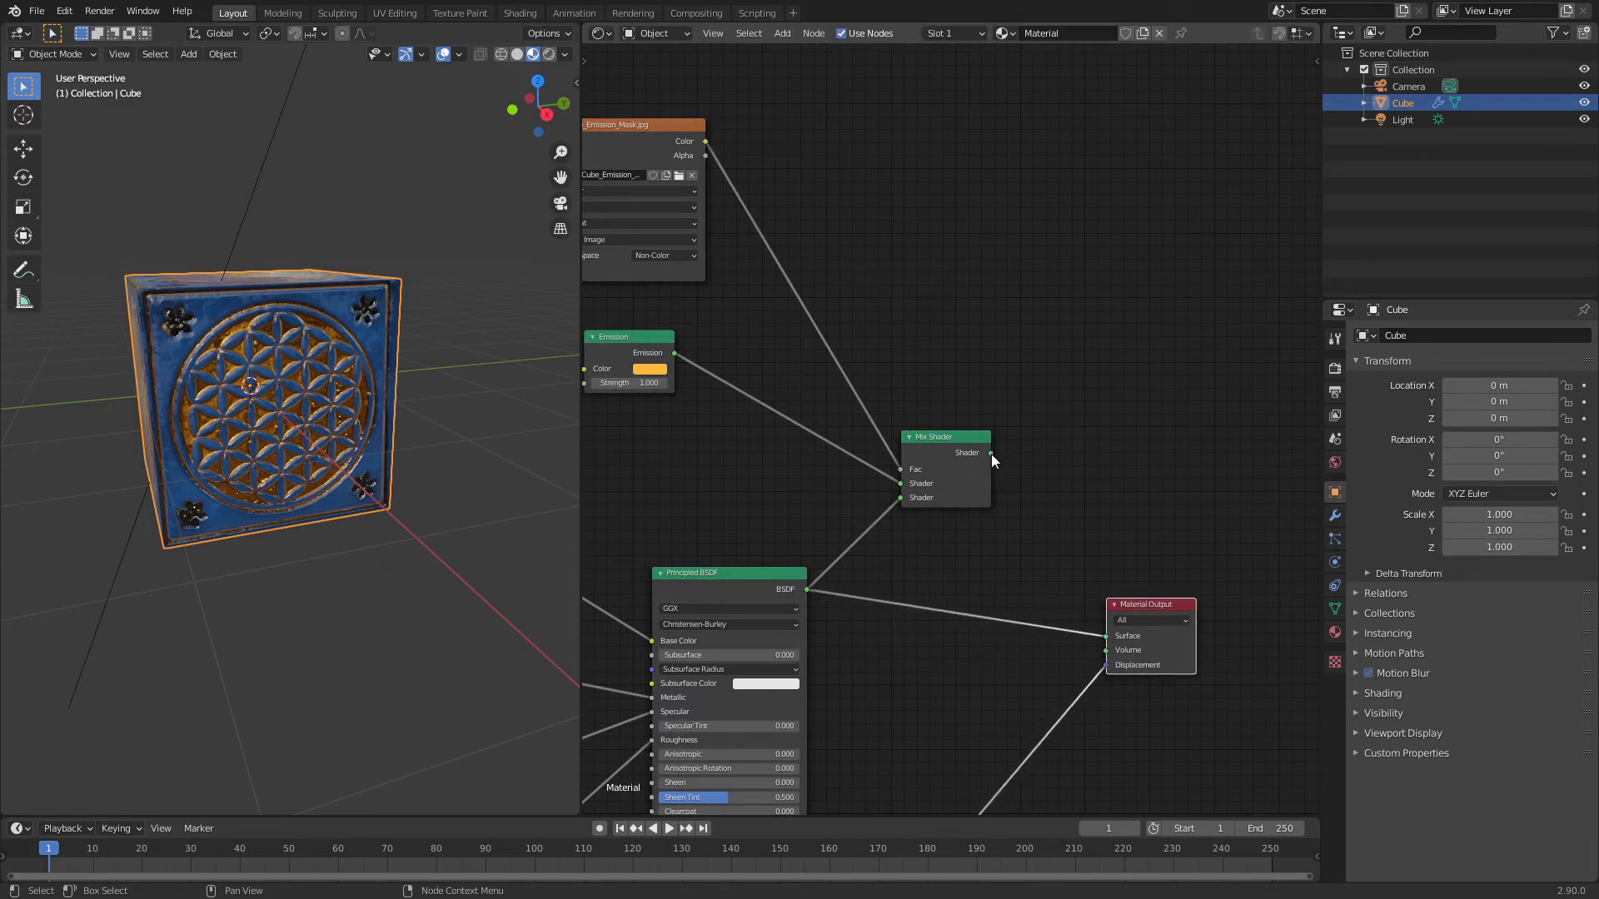
{"action": "left_click_drag", "start_coordinate": [991, 453], "coordinate": [1105, 635]}
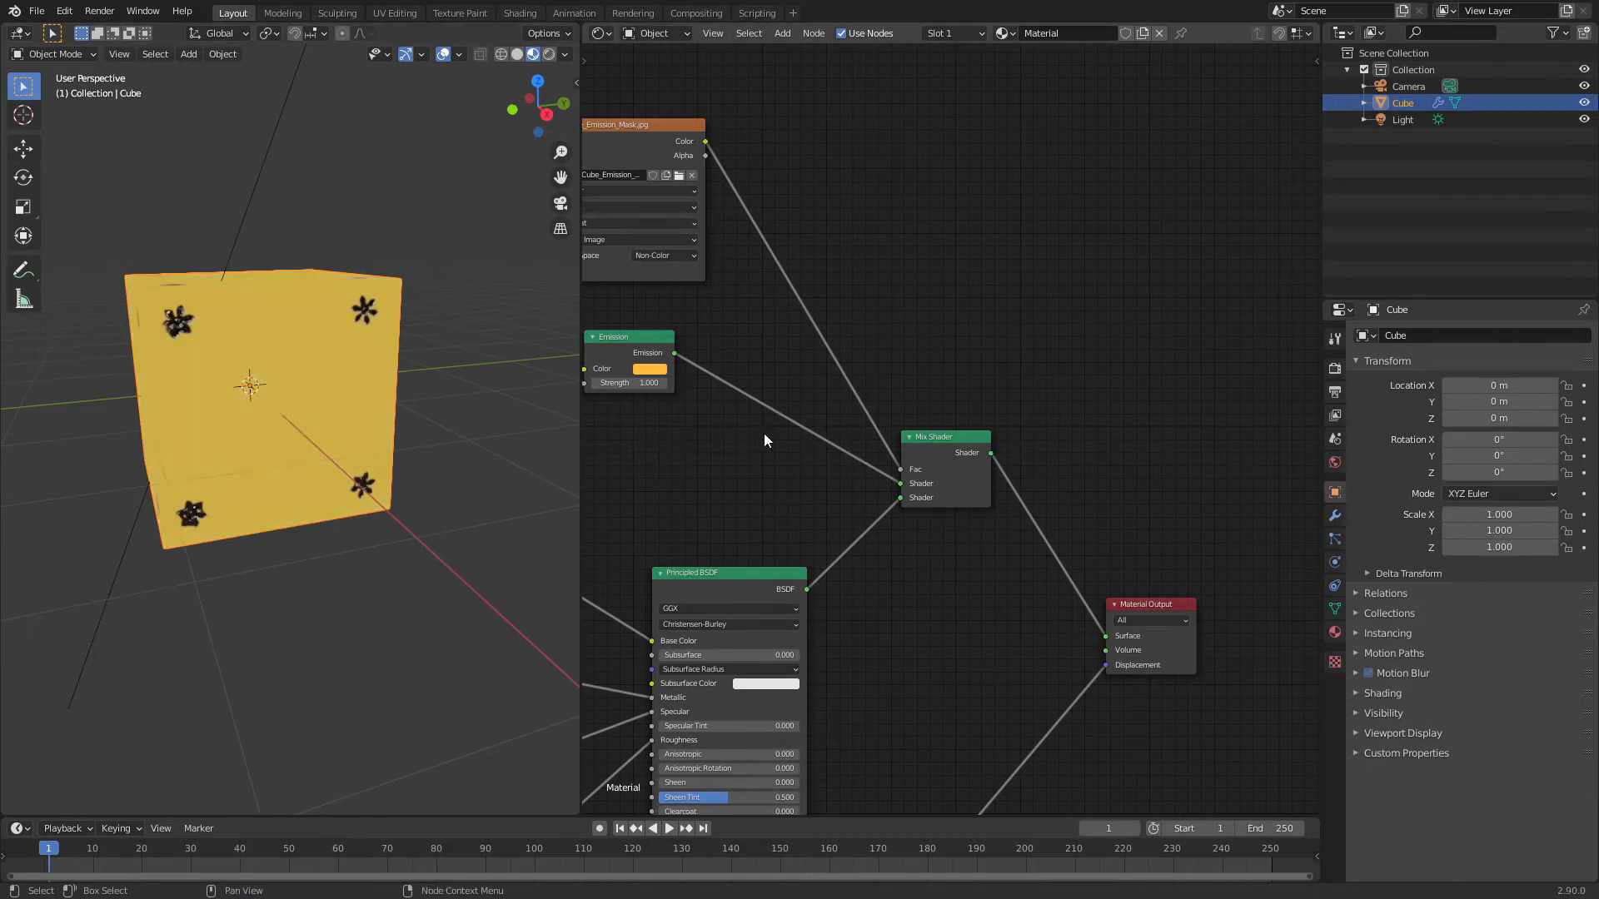
{"action": "left_click_drag", "start_coordinate": [902, 490], "coordinate": [905, 497]}
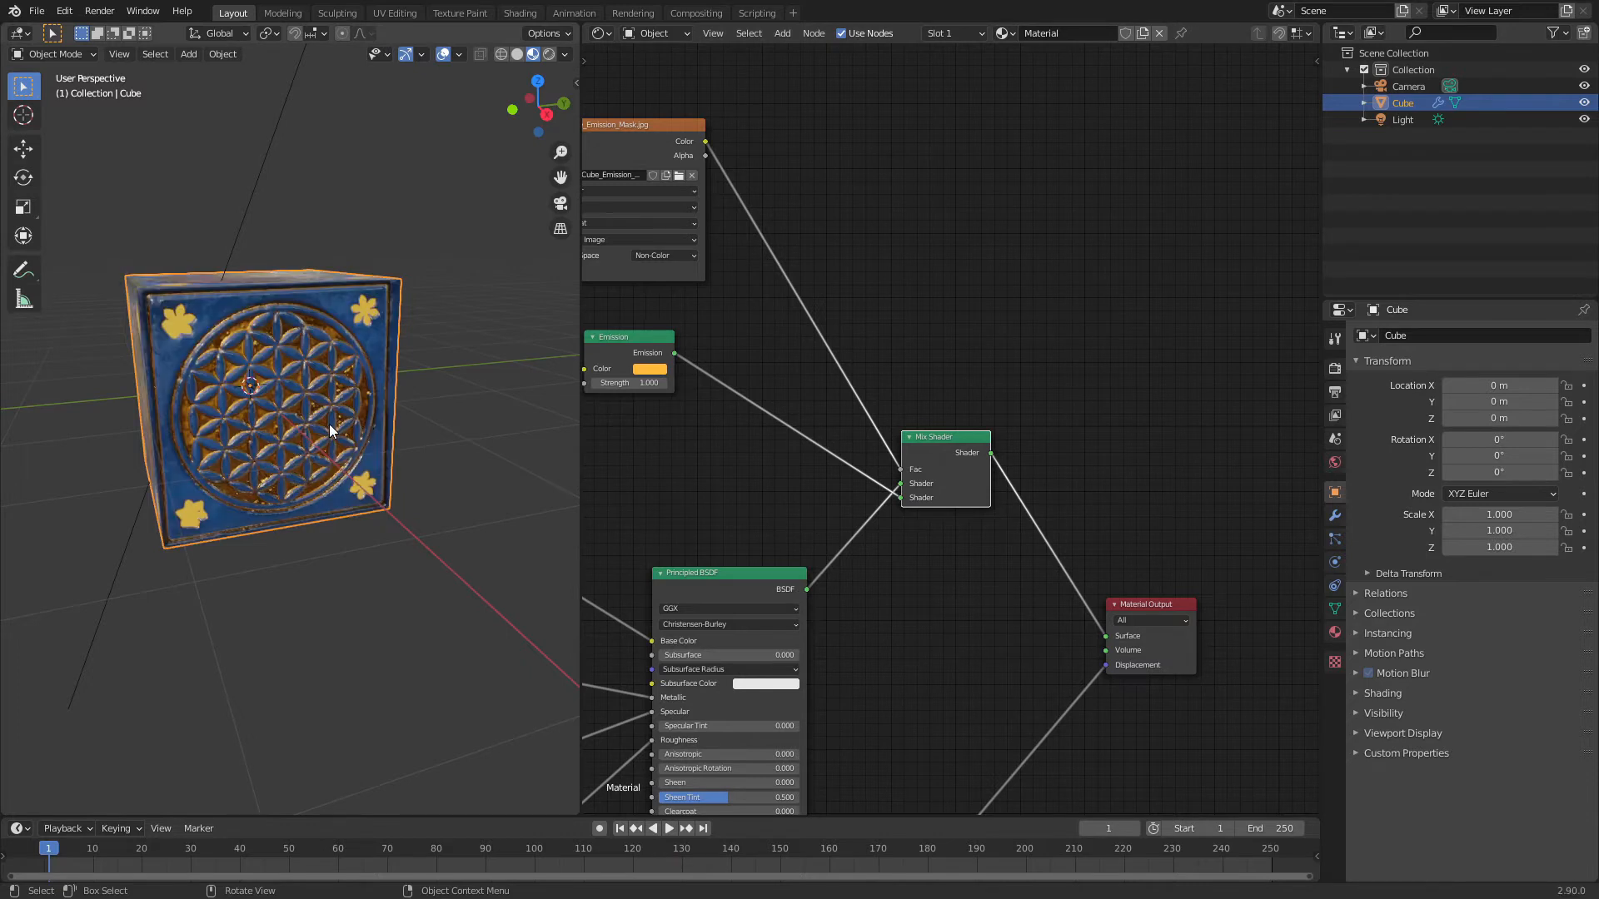
{"action": "scroll", "coordinate": [264, 389], "scroll_direction": "up", "scroll_amount": 3}
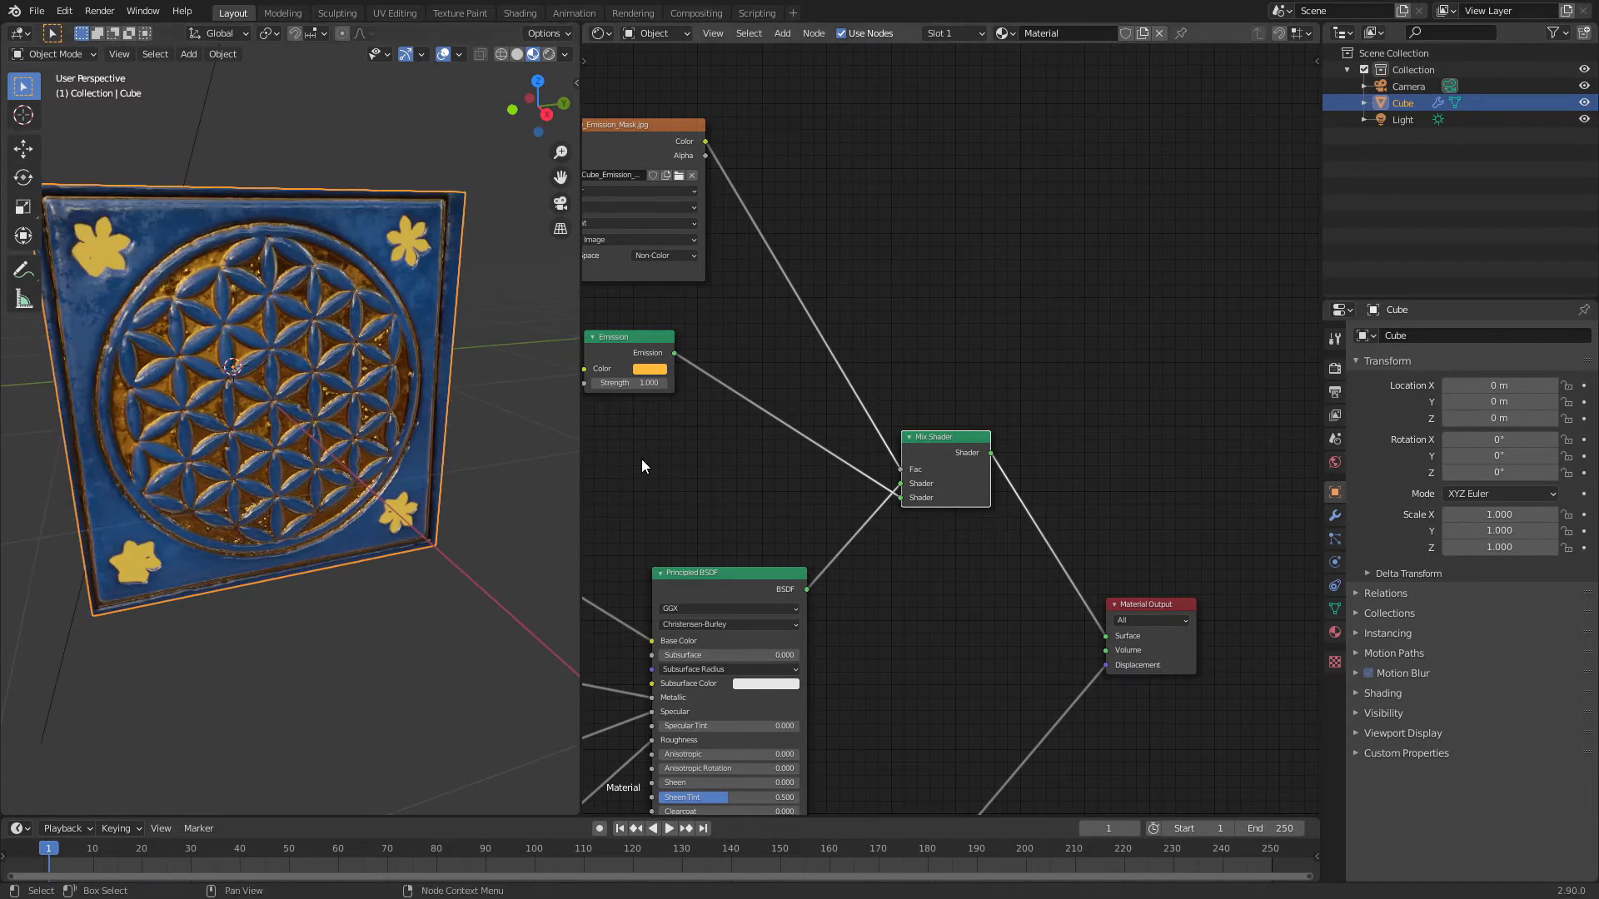
- Set the render engine to Eevee with Screen Space Reflections and Motion Blur enabled
{"action": "left_click", "coordinate": [1335, 370]}
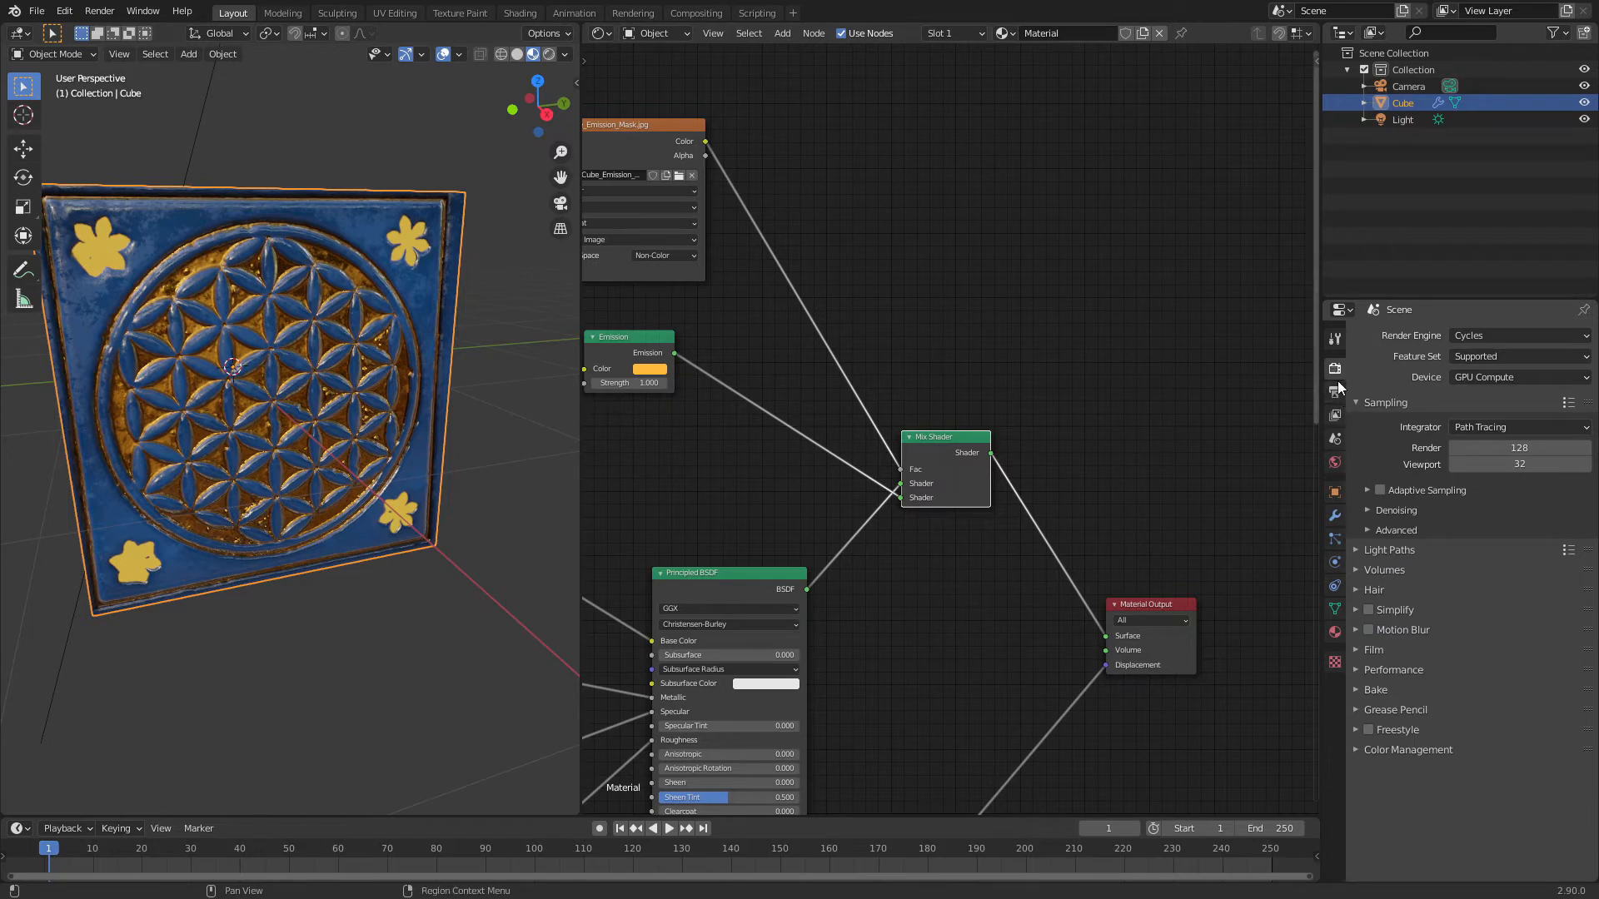
{"action": "left_click", "coordinate": [1355, 404]}
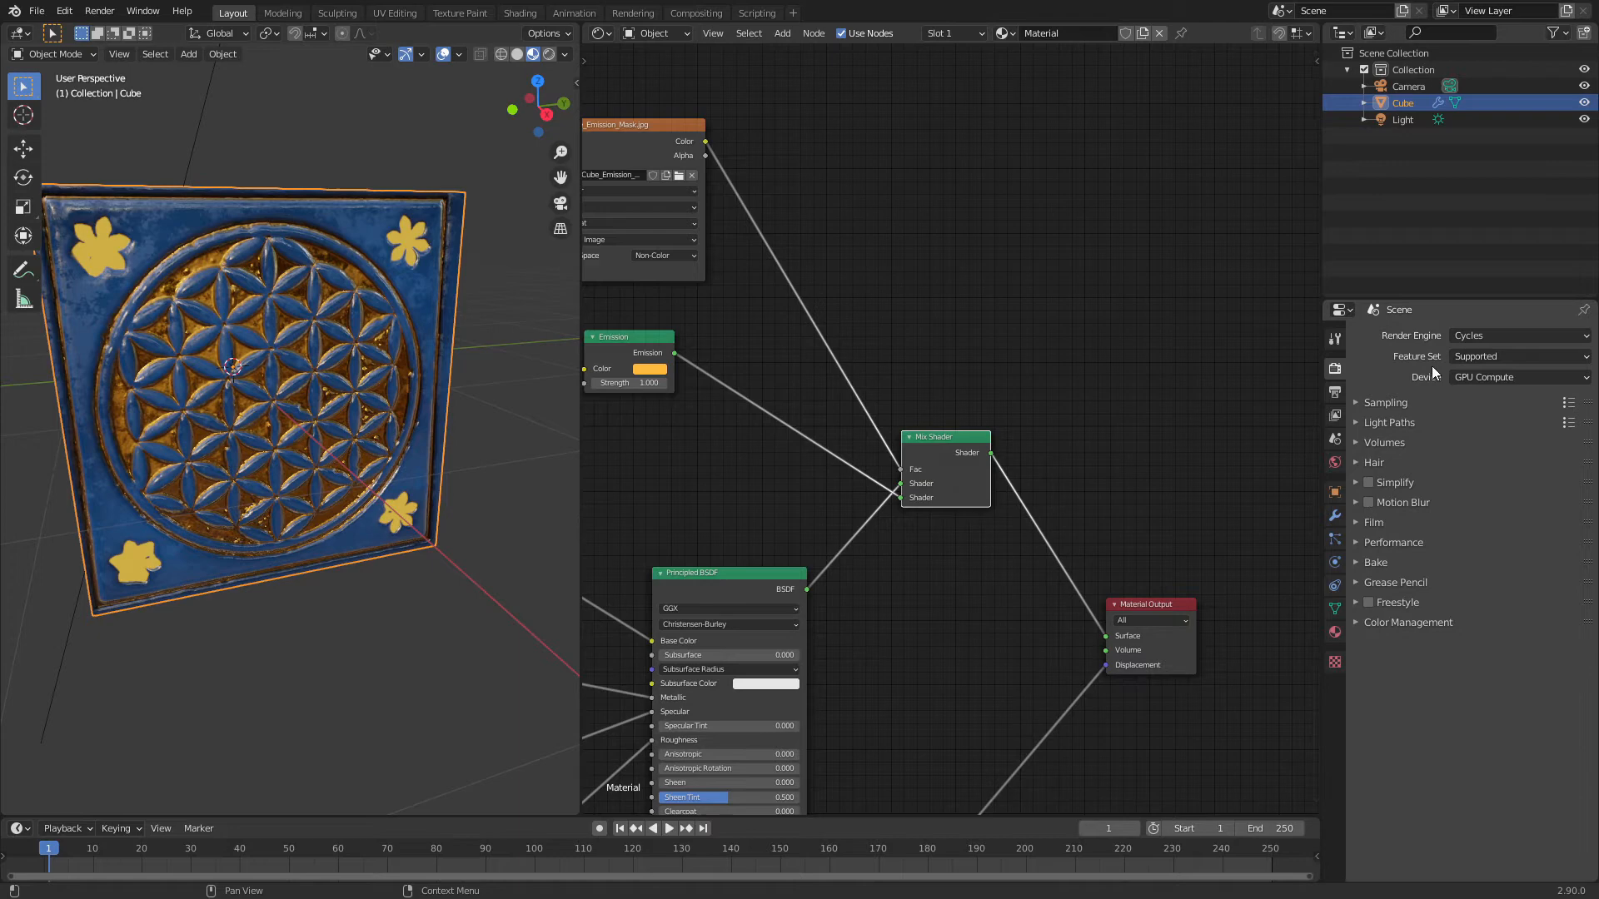
{"action": "left_click", "coordinate": [1474, 338]}
{"action": "left_click", "coordinate": [1469, 354]}
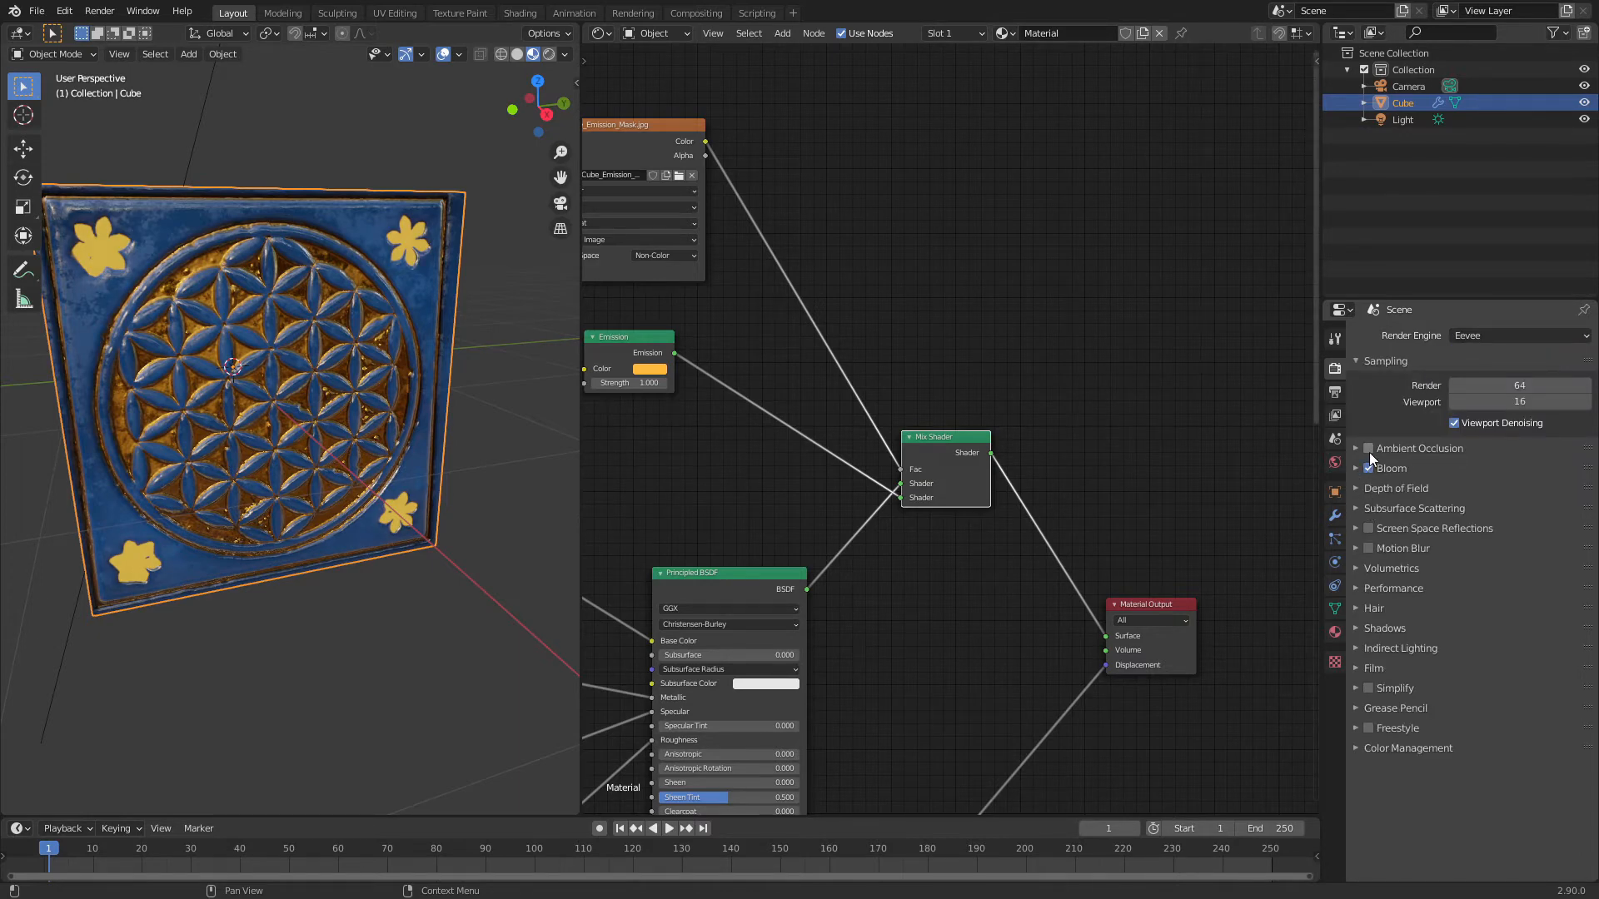
{"action": "left_click", "coordinate": [1368, 528]}
{"action": "left_click", "coordinate": [1369, 549]}
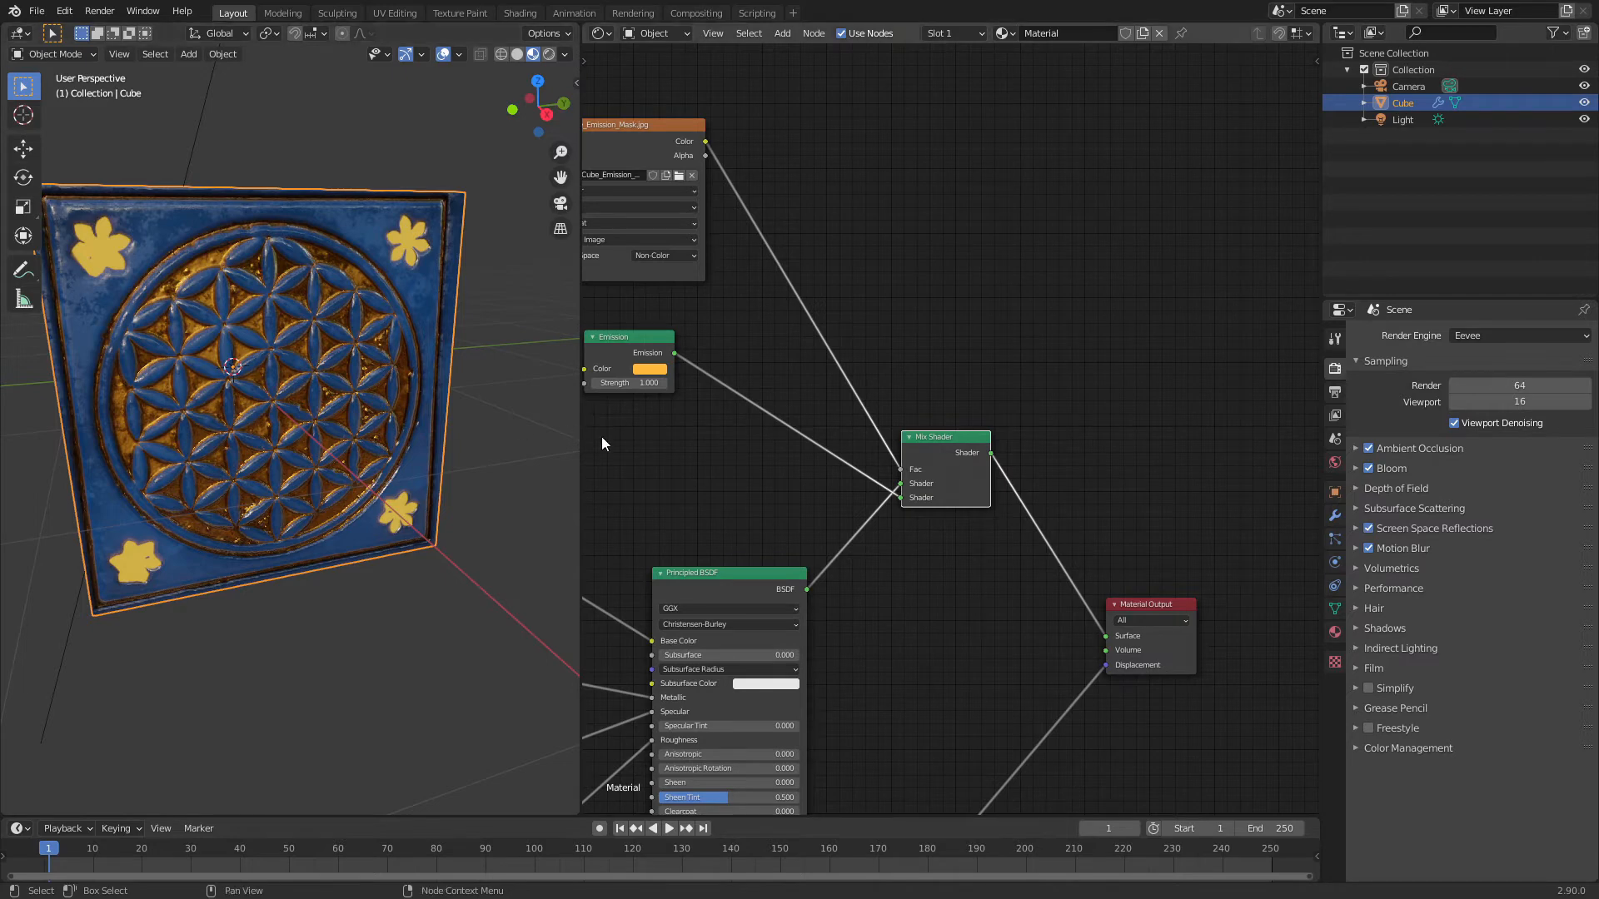
{"action": "middle_click_drag", "start_coordinate": [638, 435], "coordinate": [720, 459]}
{"action": "mouse_move", "coordinate": [377, 438]}
{"action": "middle_mouse_down"}
{"action": "mouse_move", "coordinate": [406, 438]}
{"action": "mouse_move", "coordinate": [389, 426]}
{"action": "mouse_move", "coordinate": [444, 441]}
{"action": "mouse_move", "coordinate": [422, 426]}
{"action": "mouse_move", "coordinate": [453, 394]}
{"action": "middle_mouse_up"}
- Show the viewport as Rendered and raise the Emission Strength to 5, then 10
{"action": "left_click", "coordinate": [543, 56]}
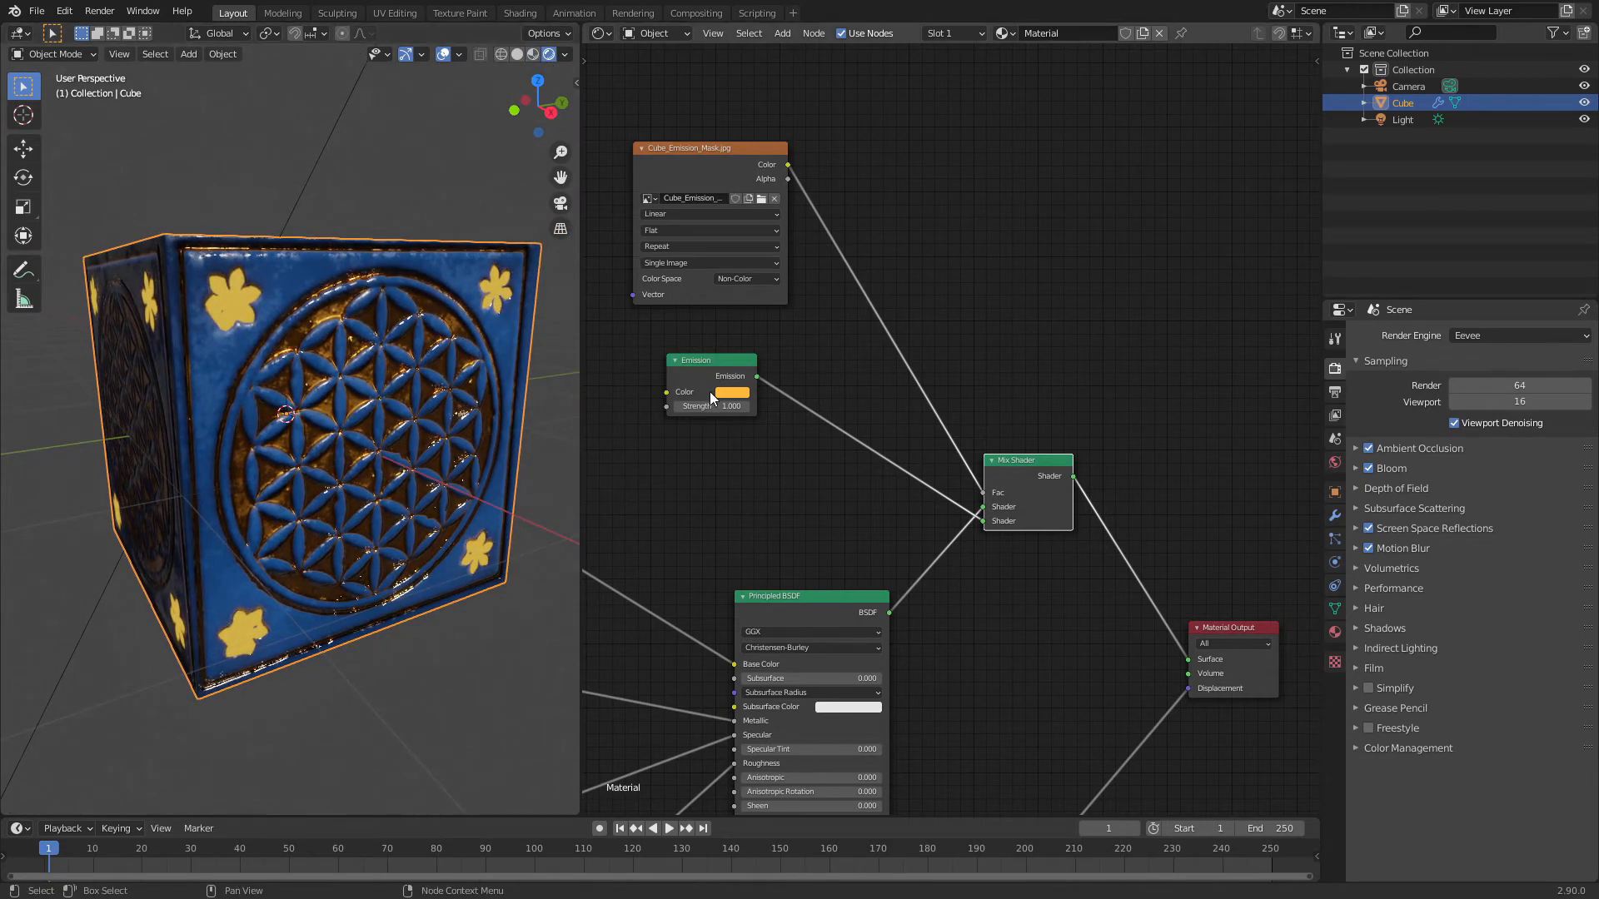
{"action": "left_click", "coordinate": [732, 406]}
{"action": "type", "text": "5"}
{"action": "key", "text": "Return"}
{"action": "left_click_drag", "start_coordinate": [732, 407], "coordinate": [775, 407]}
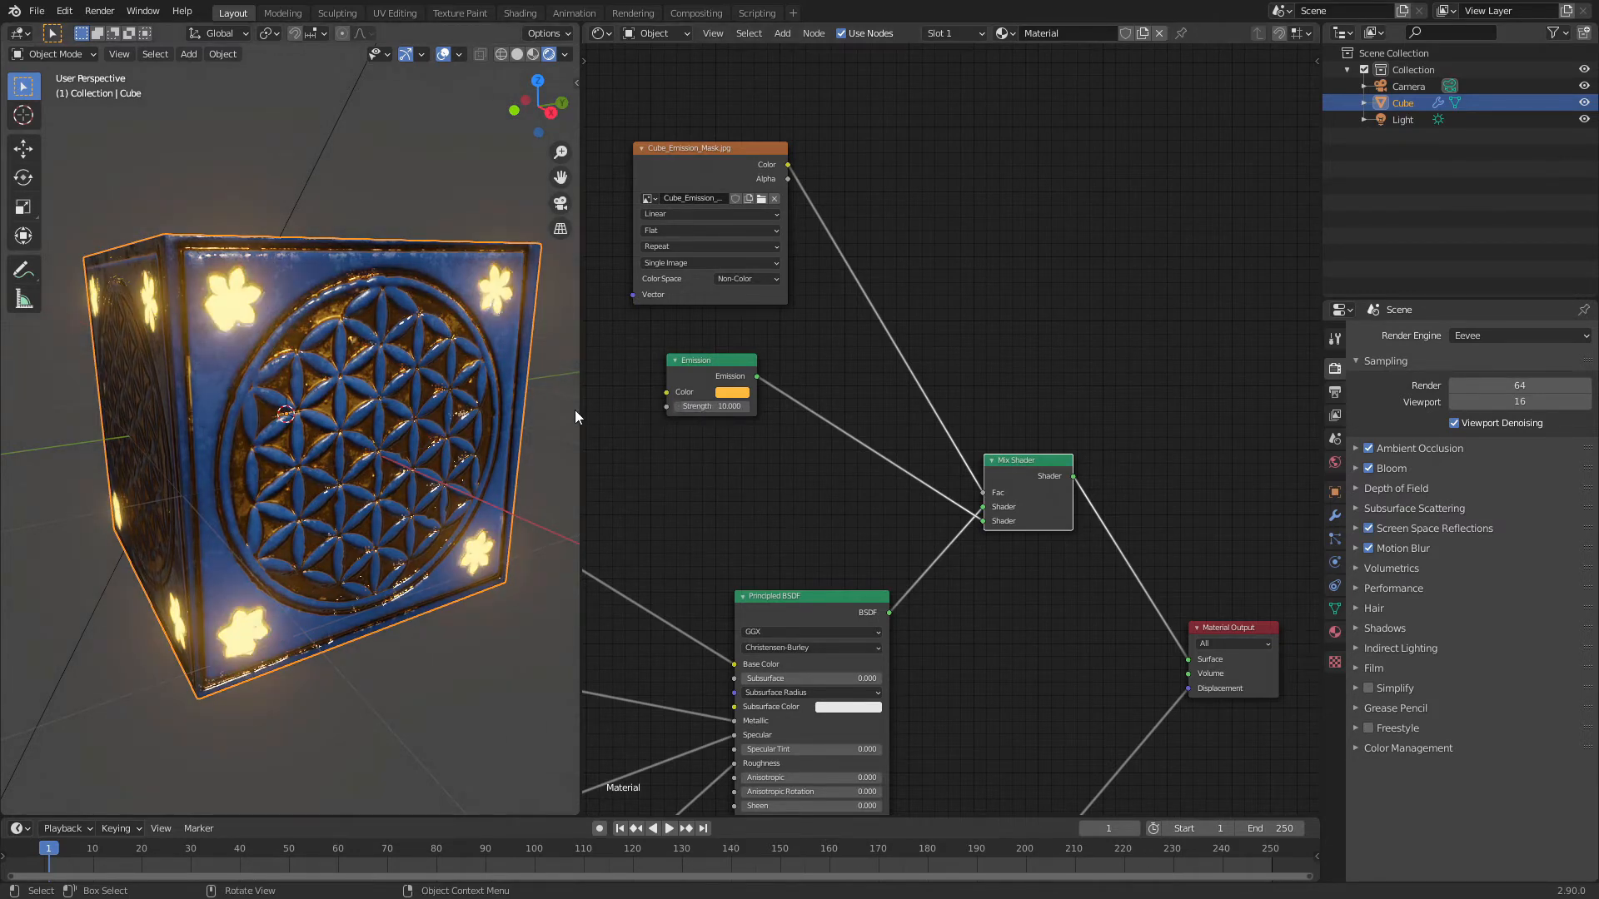
- Box-select the emission mask texture and Emission nodes
{"action": "mouse_move", "coordinate": [710, 477]}
{"action": "middle_mouse_down"}
{"action": "mouse_move", "coordinate": [772, 477]}
{"action": "mouse_move", "coordinate": [743, 452]}
{"action": "middle_mouse_up"}
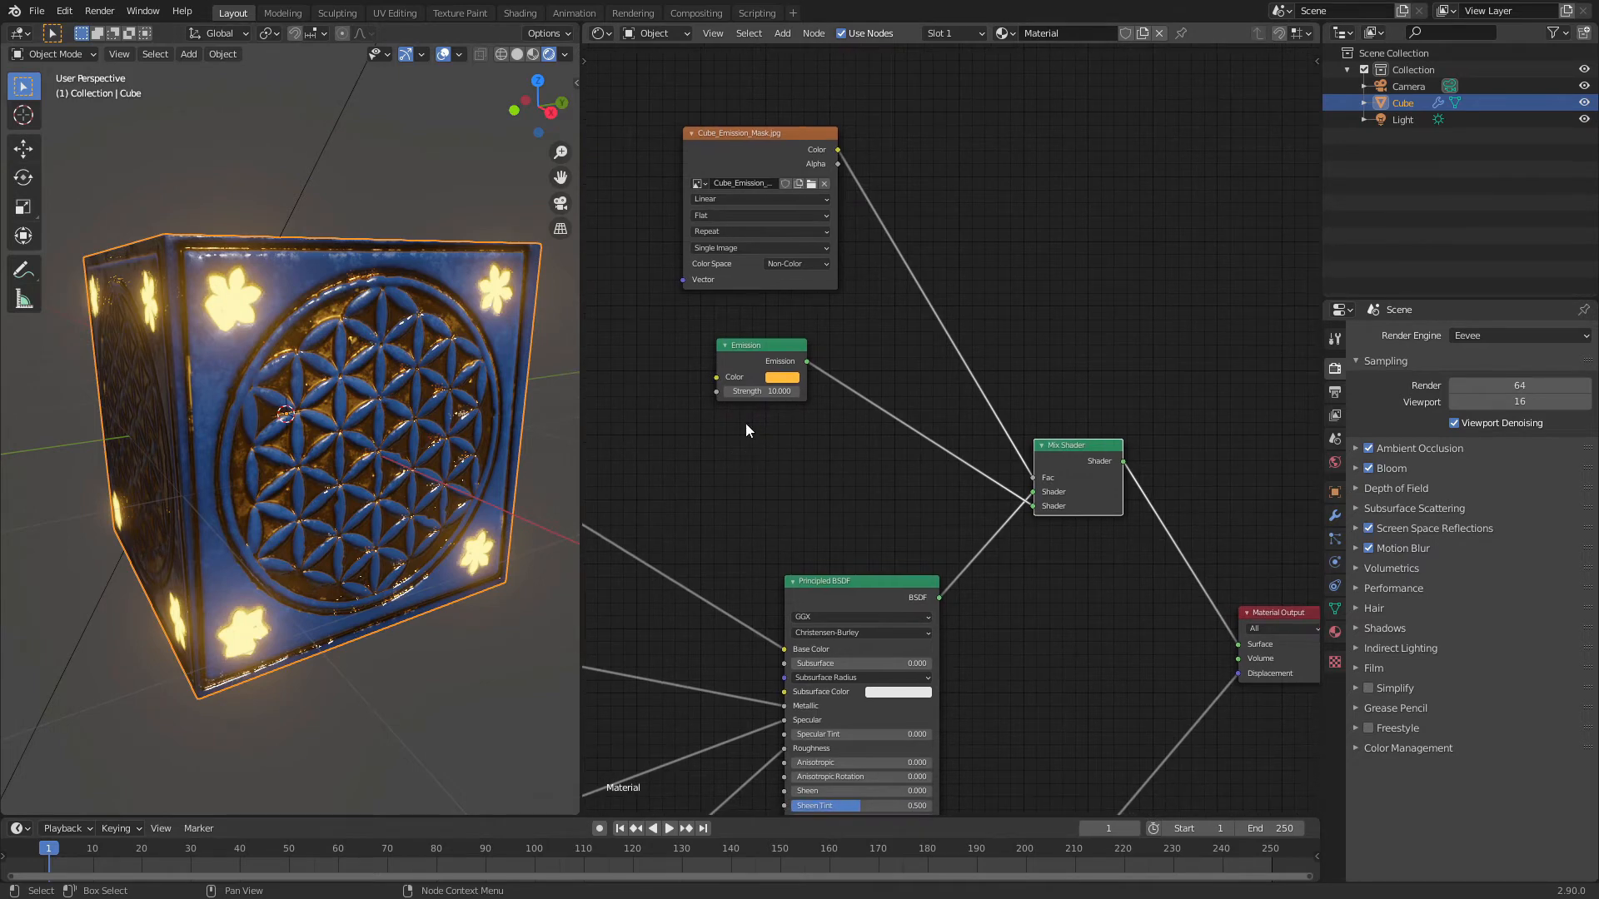
{"action": "left_click_drag", "start_coordinate": [662, 110], "coordinate": [1091, 488]}
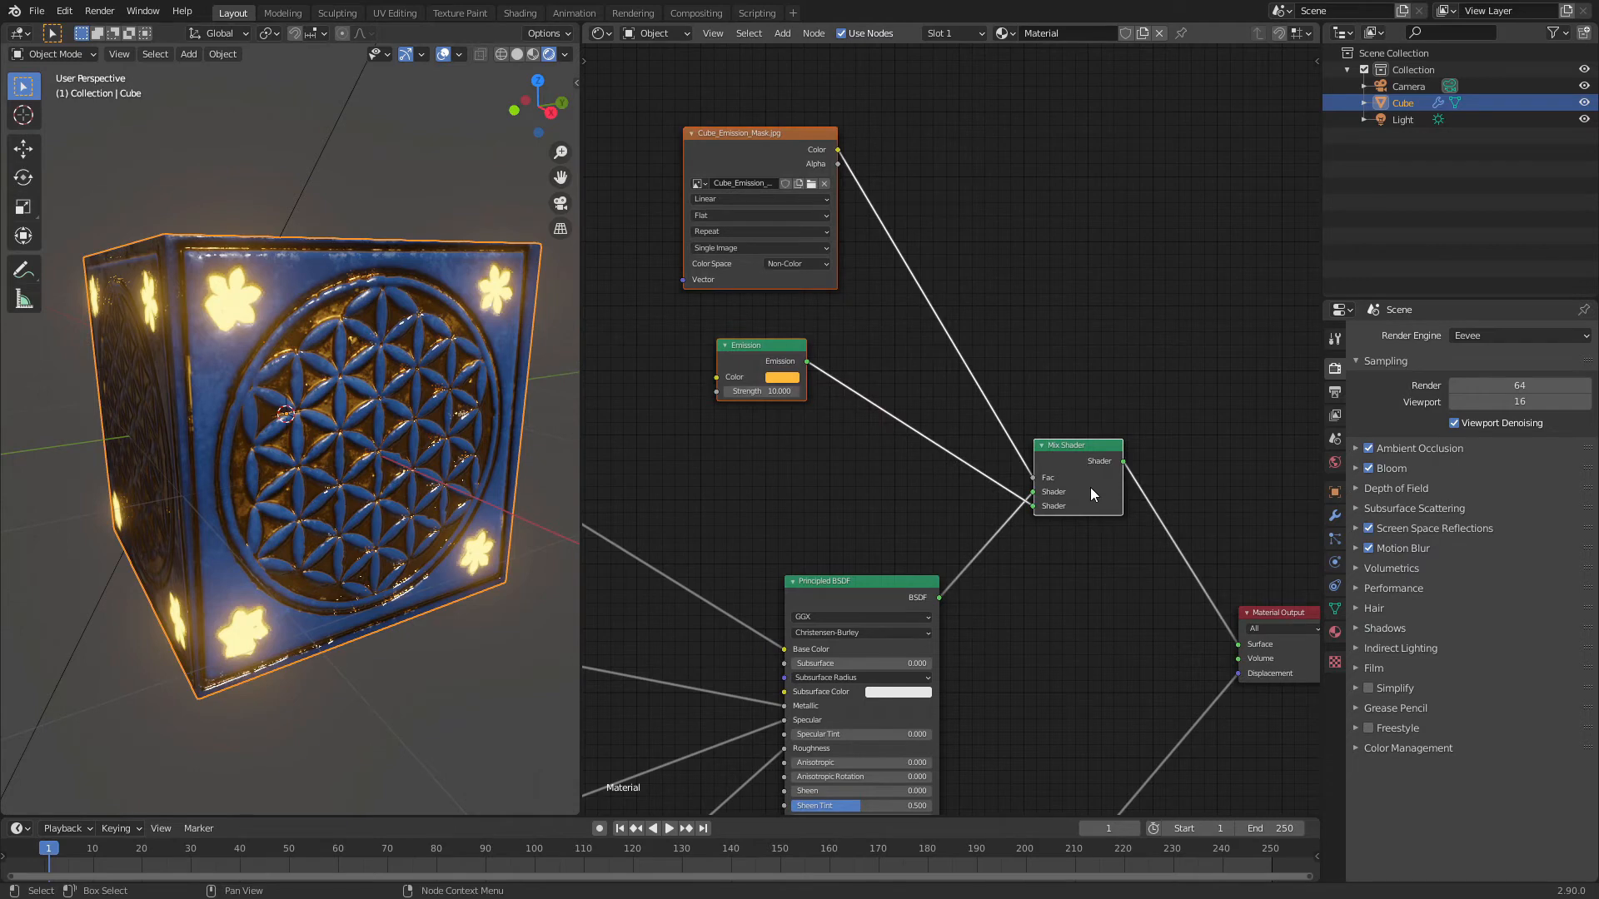
{"action": "key", "text": "x"}
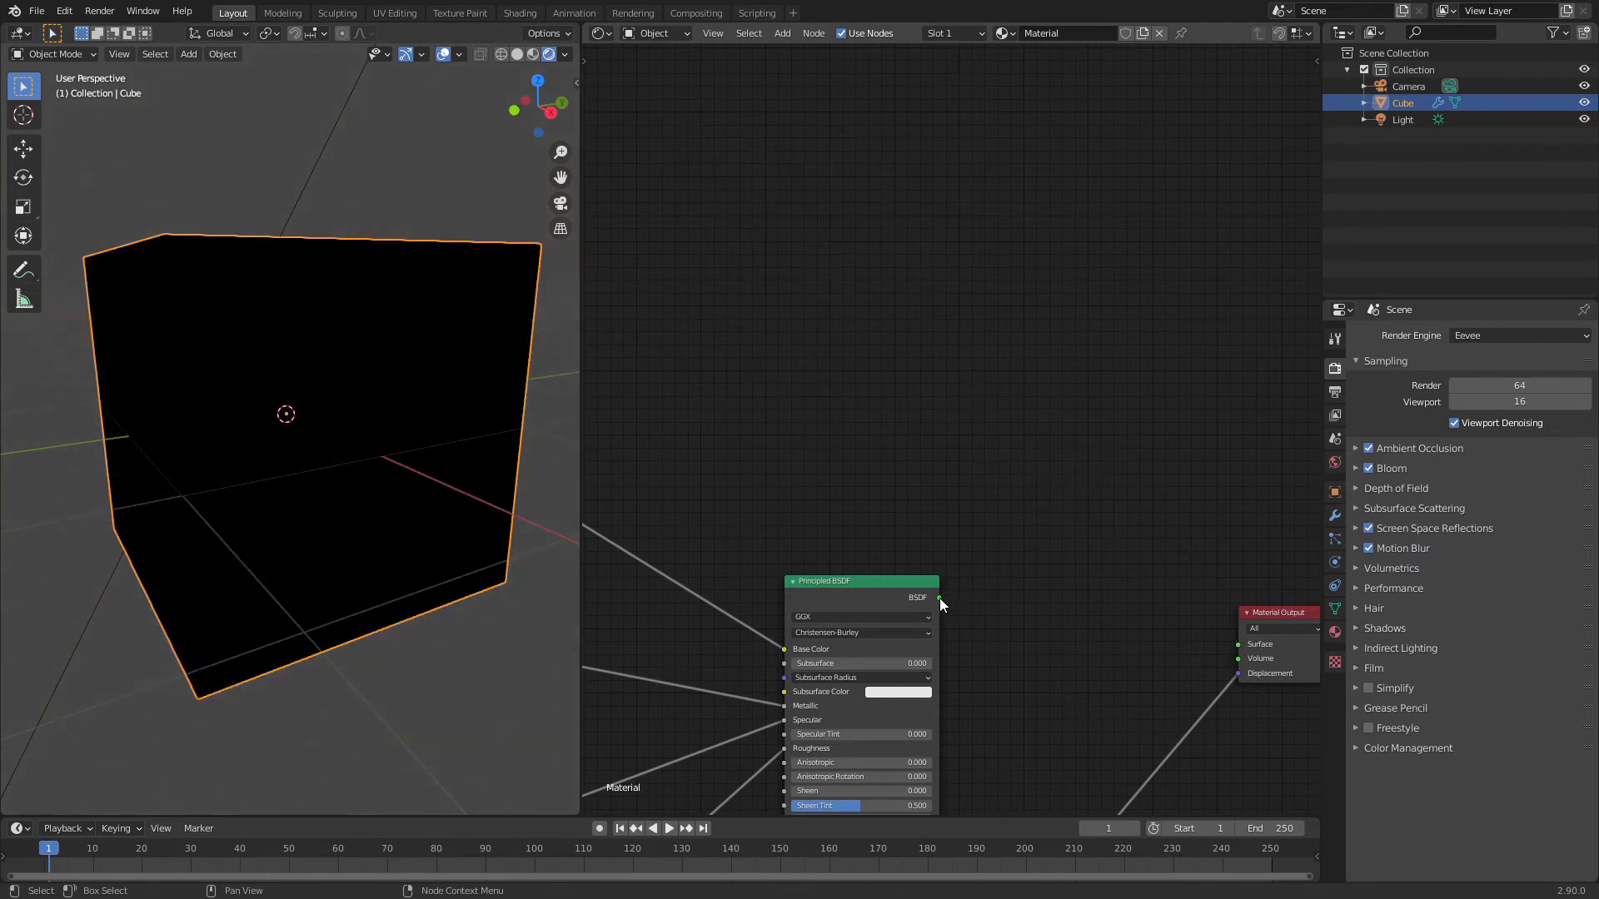
{"action": "left_click_drag", "start_coordinate": [940, 599], "coordinate": [1238, 644]}
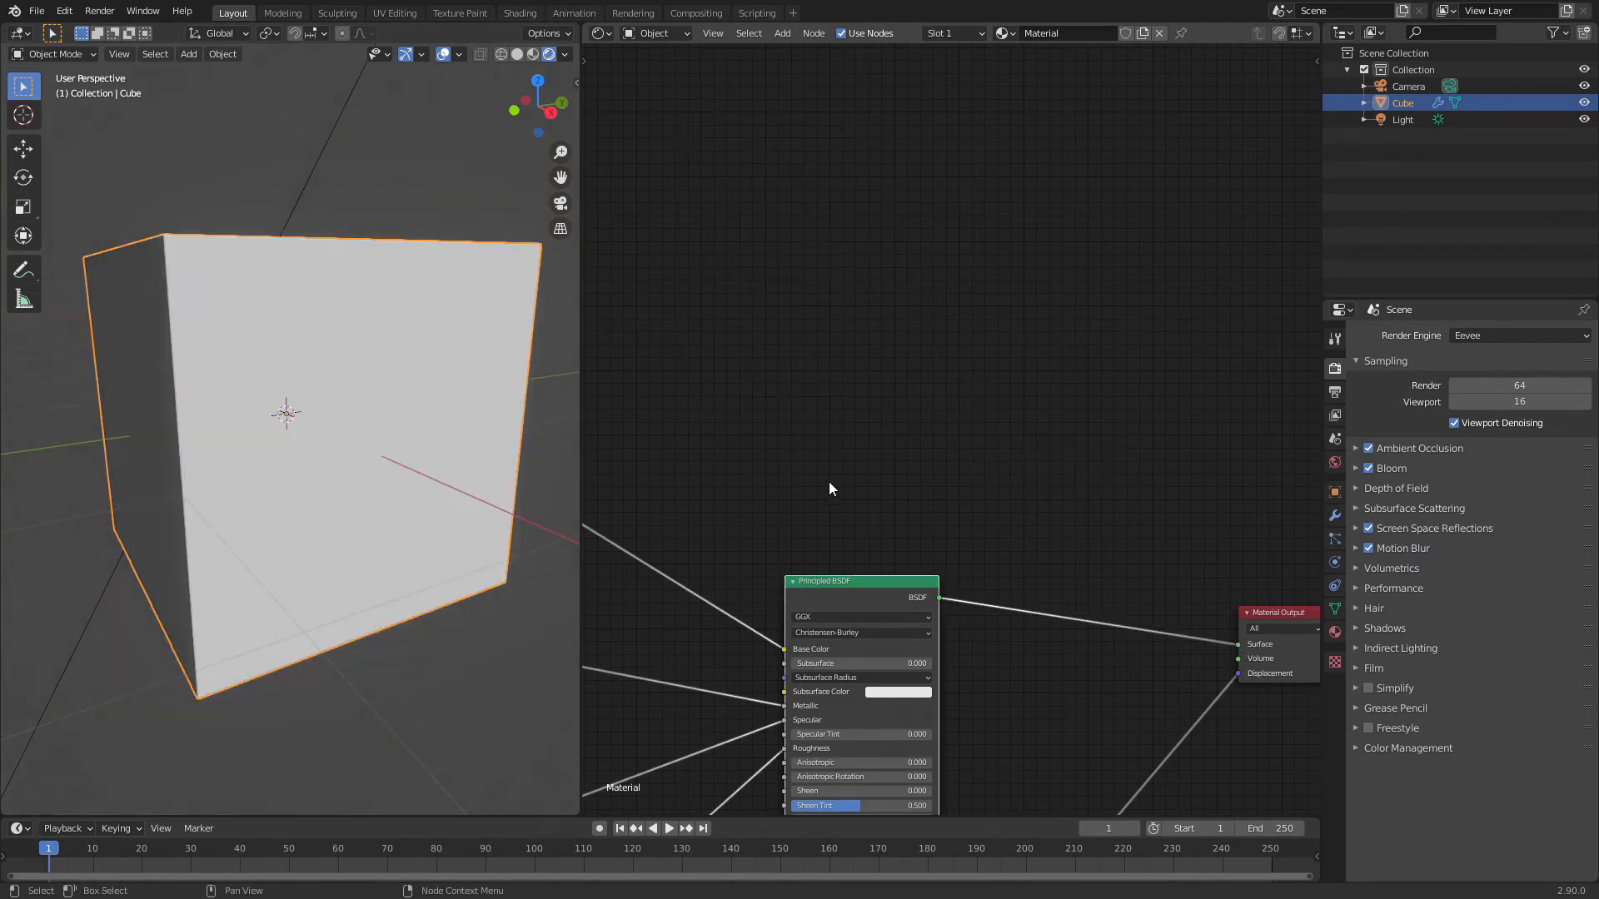
{"action": "mouse_move", "coordinate": [697, 524]}
{"action": "middle_mouse_down"}
{"action": "mouse_move", "coordinate": [930, 491]}
{"action": "mouse_move", "coordinate": [957, 440]}
{"action": "middle_mouse_up"}
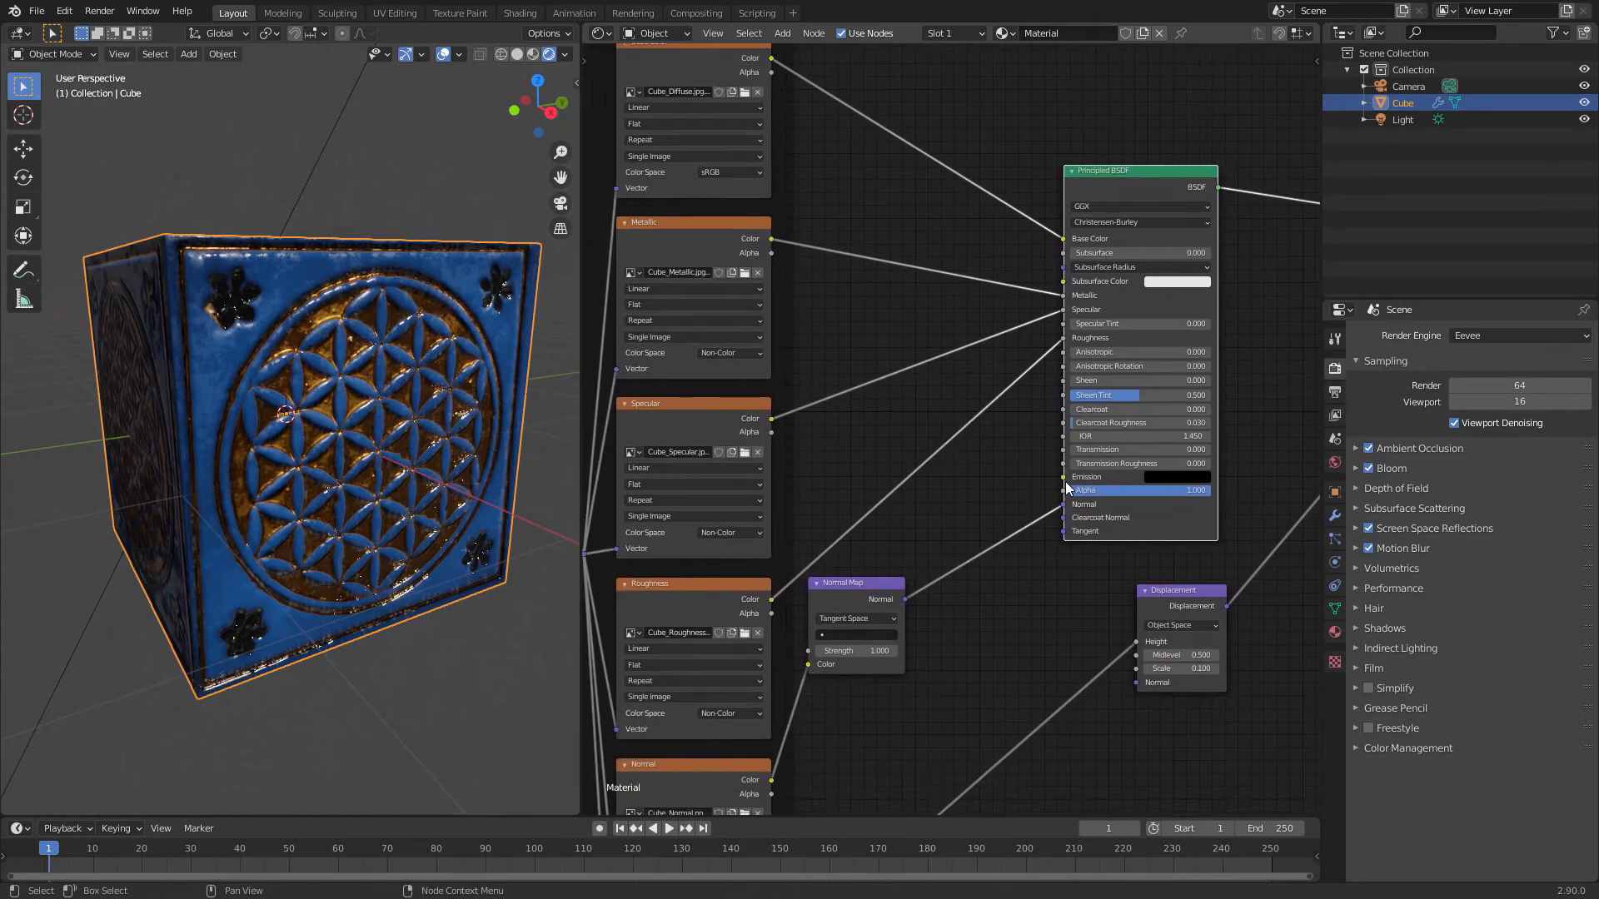
{"action": "left_click", "coordinate": [1161, 479]}
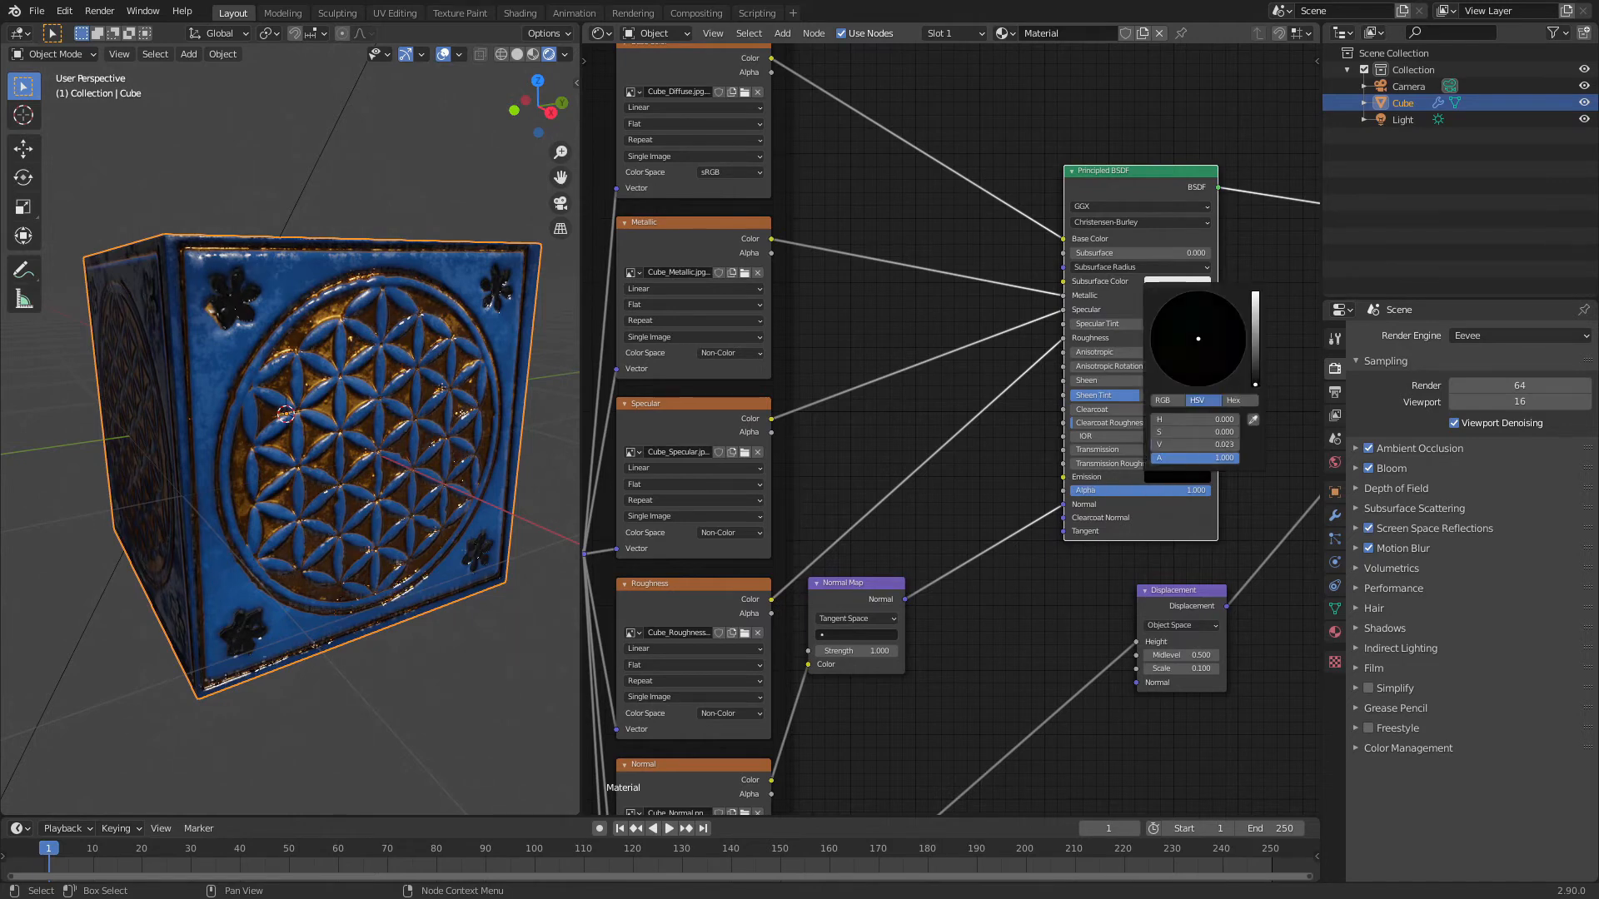
{"action": "mouse_move", "coordinate": [1255, 383]}
{"action": "left_mouse_down"}
{"action": "mouse_move", "coordinate": [1256, 296]}
{"action": "mouse_move", "coordinate": [1255, 385]}
{"action": "left_mouse_up"}
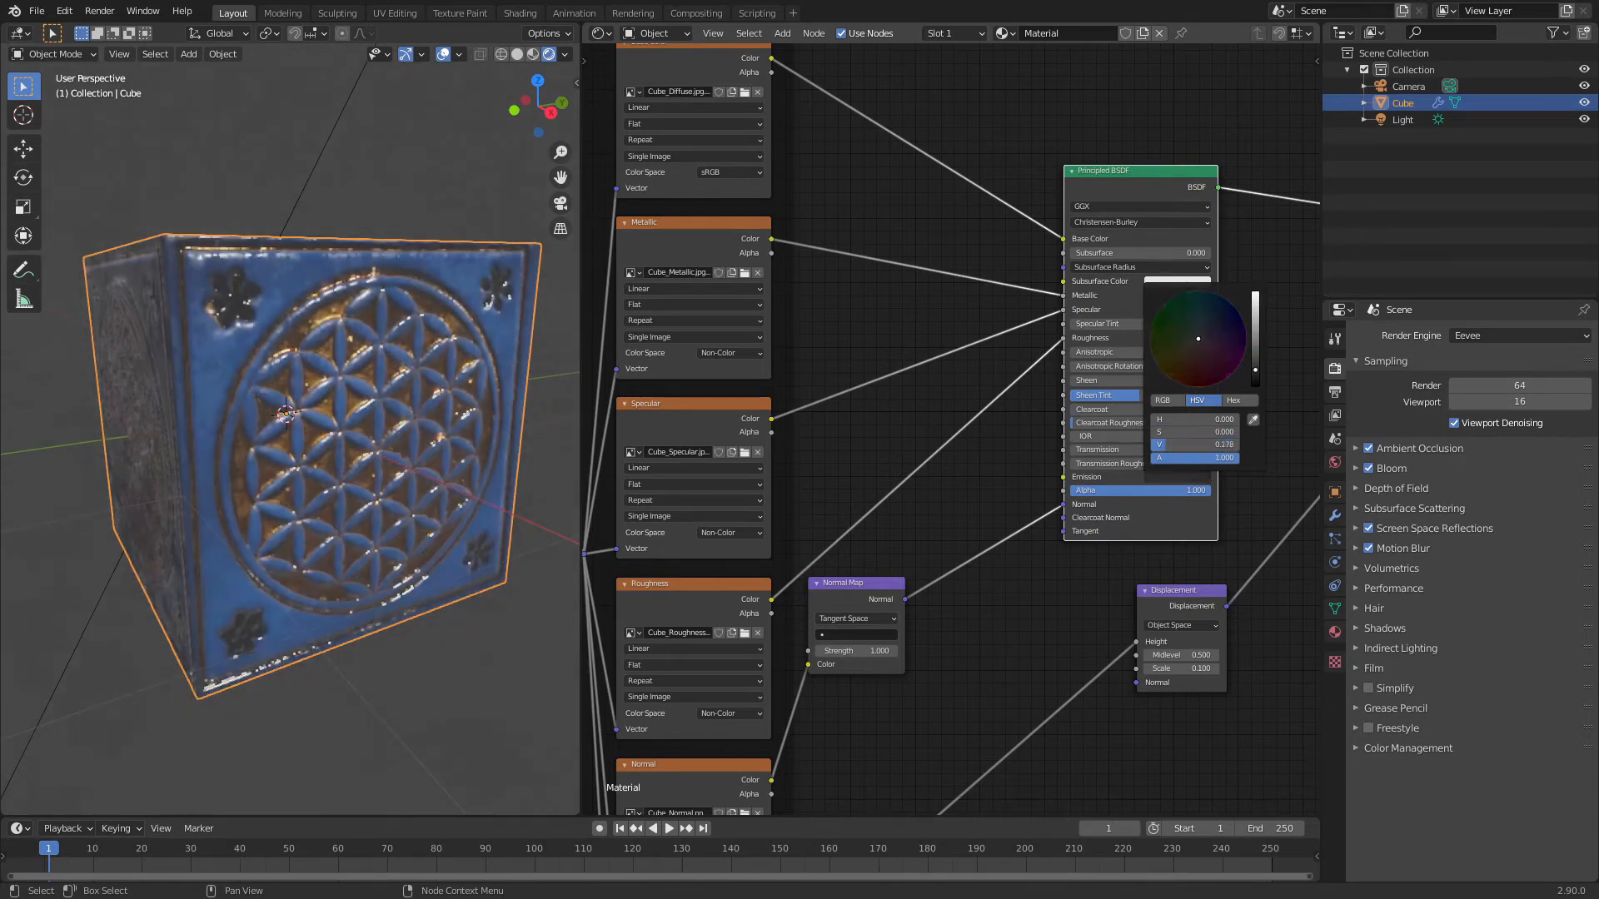
{"action": "mouse_move", "coordinate": [995, 486]}
{"action": "middle_mouse_down"}
{"action": "mouse_move", "coordinate": [1057, 429]}
{"action": "mouse_move", "coordinate": [1033, 430]}
{"action": "middle_mouse_up"}
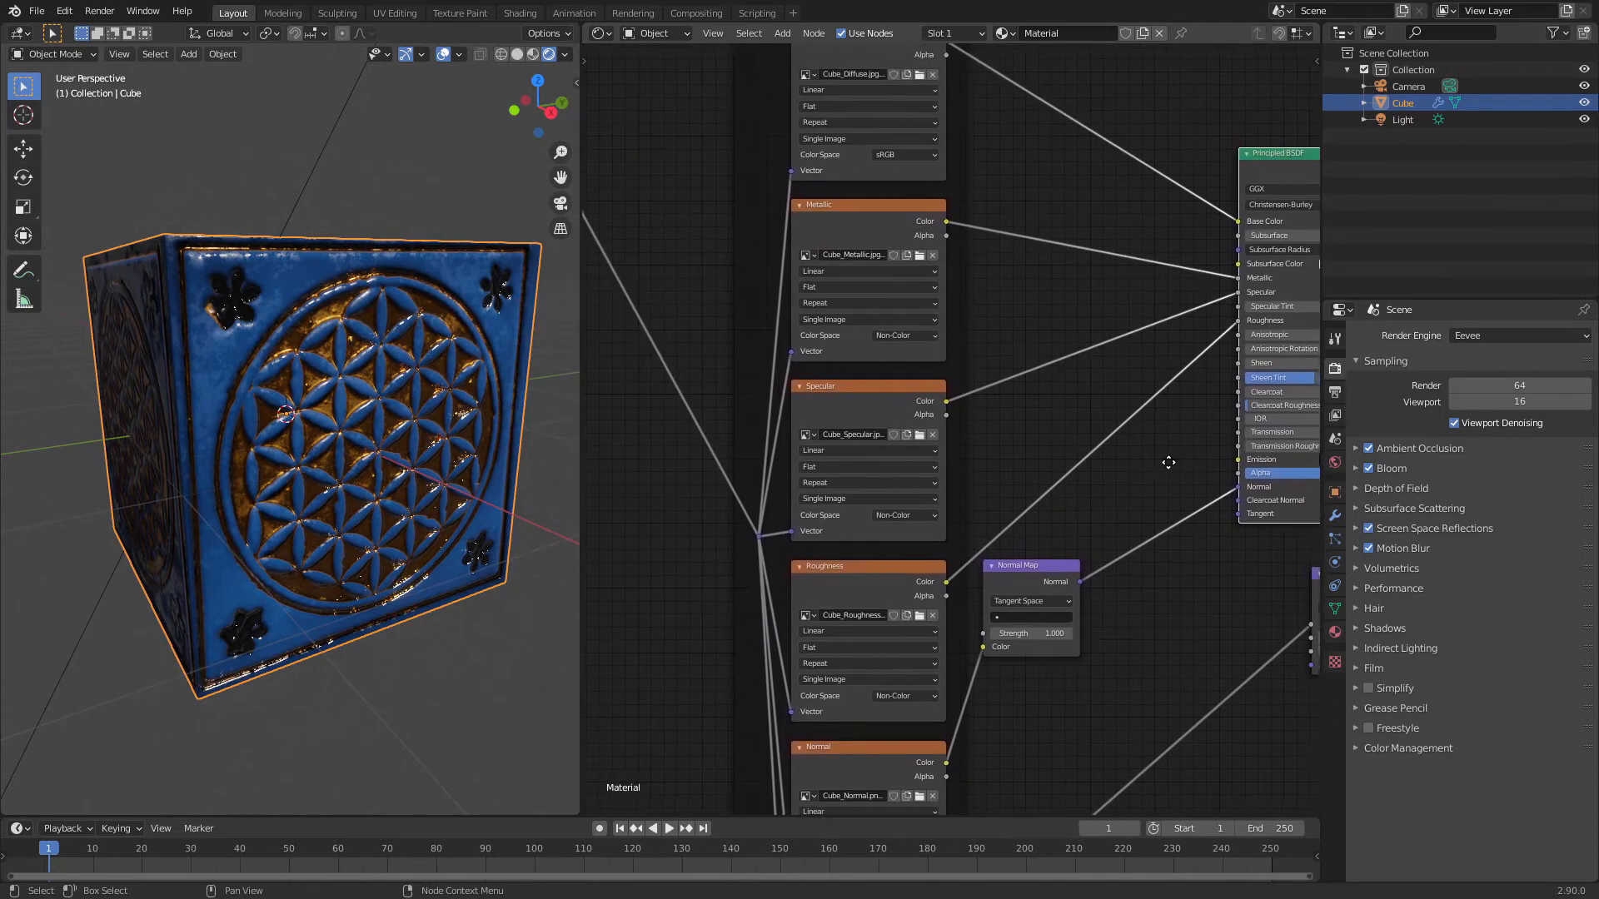
{"action": "middle_click_drag", "start_coordinate": [977, 504], "coordinate": [979, 513]}
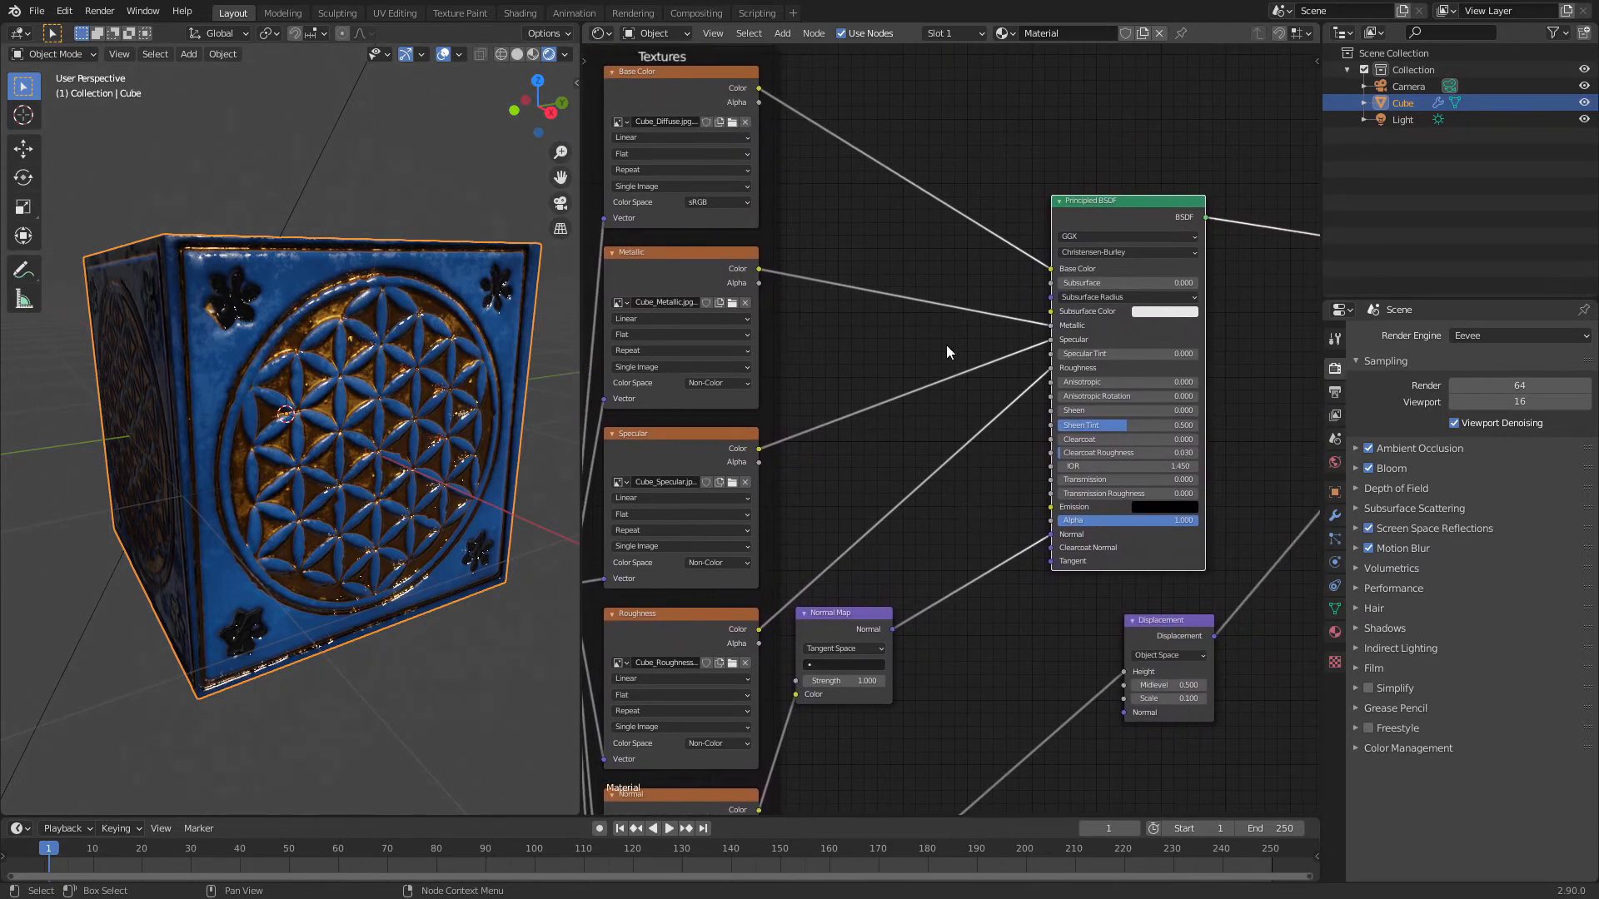
{"action": "middle_click_drag", "start_coordinate": [941, 281], "coordinate": [957, 561]}
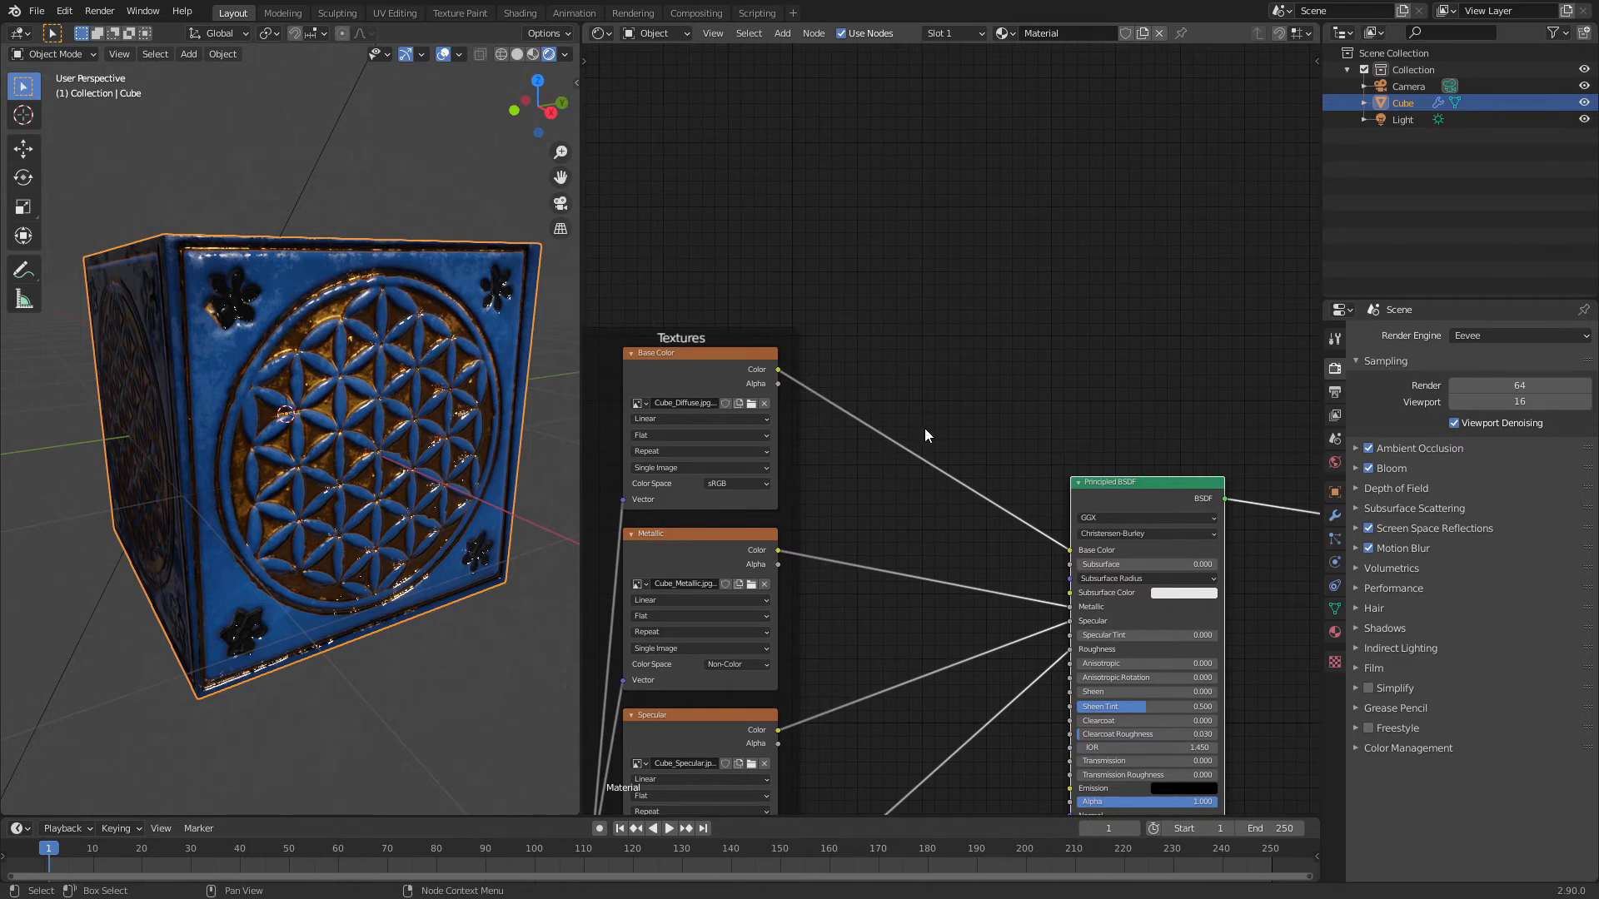
{"action": "mouse_move", "coordinate": [925, 429]}
{"action": "middle_mouse_down"}
{"action": "mouse_move", "coordinate": [1067, 257]}
{"action": "mouse_move", "coordinate": [1255, 212]}
{"action": "middle_mouse_up"}
- Add an Image Texture node loading Cube_Emission.jpg beside the other texture nodes
{"action": "middle_click_drag", "start_coordinate": [719, 602], "coordinate": [763, 596]}
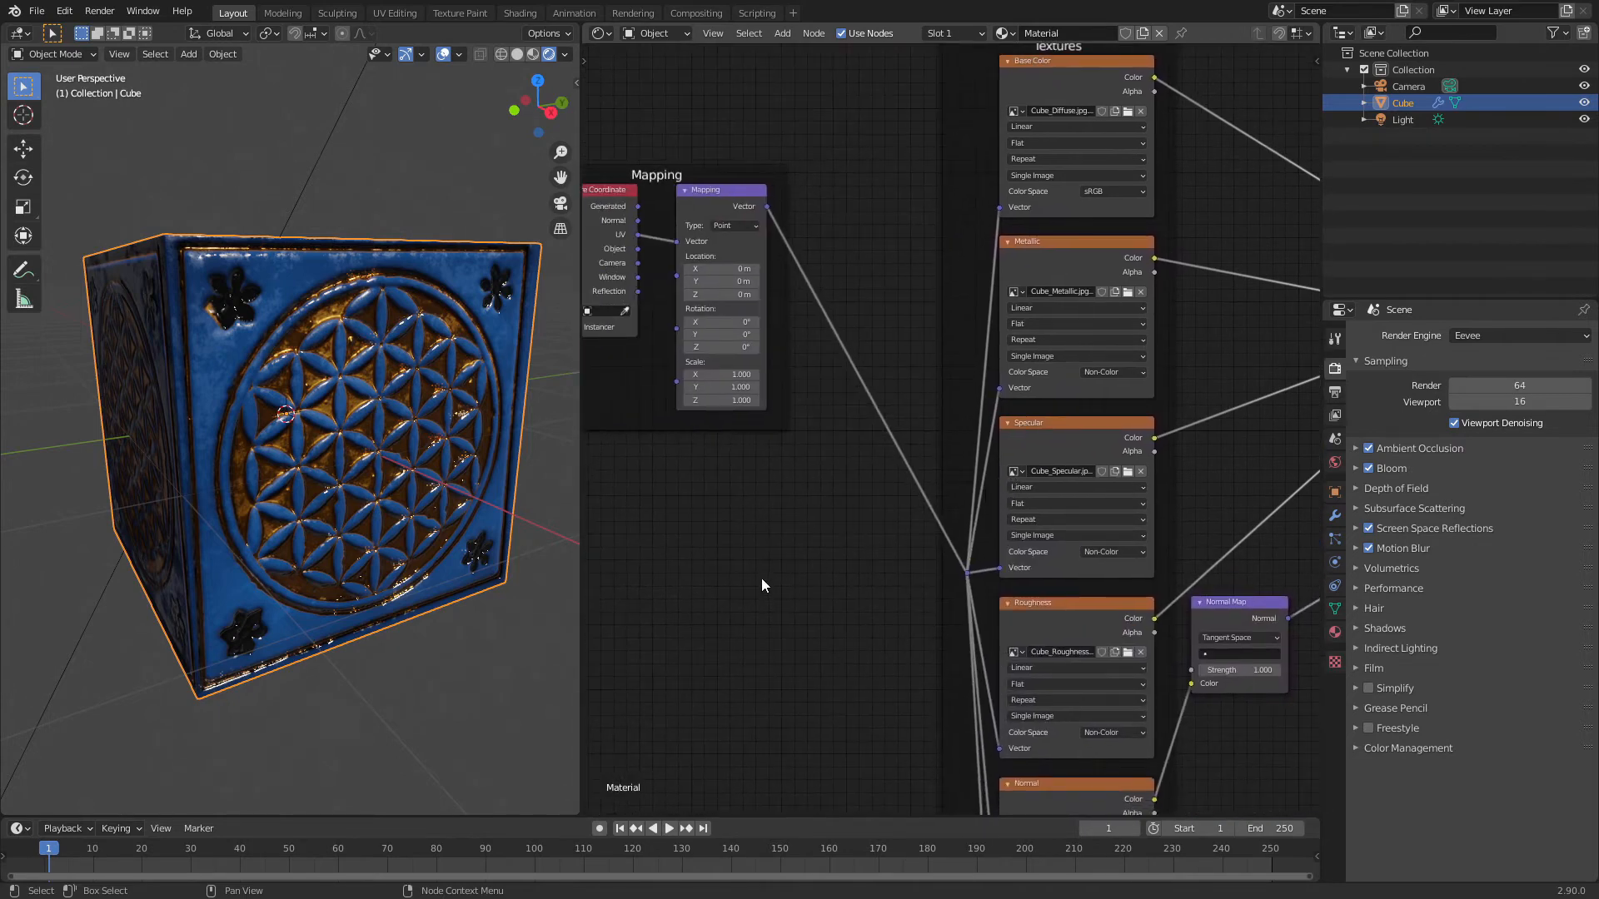
{"action": "key", "text": "shift+a"}
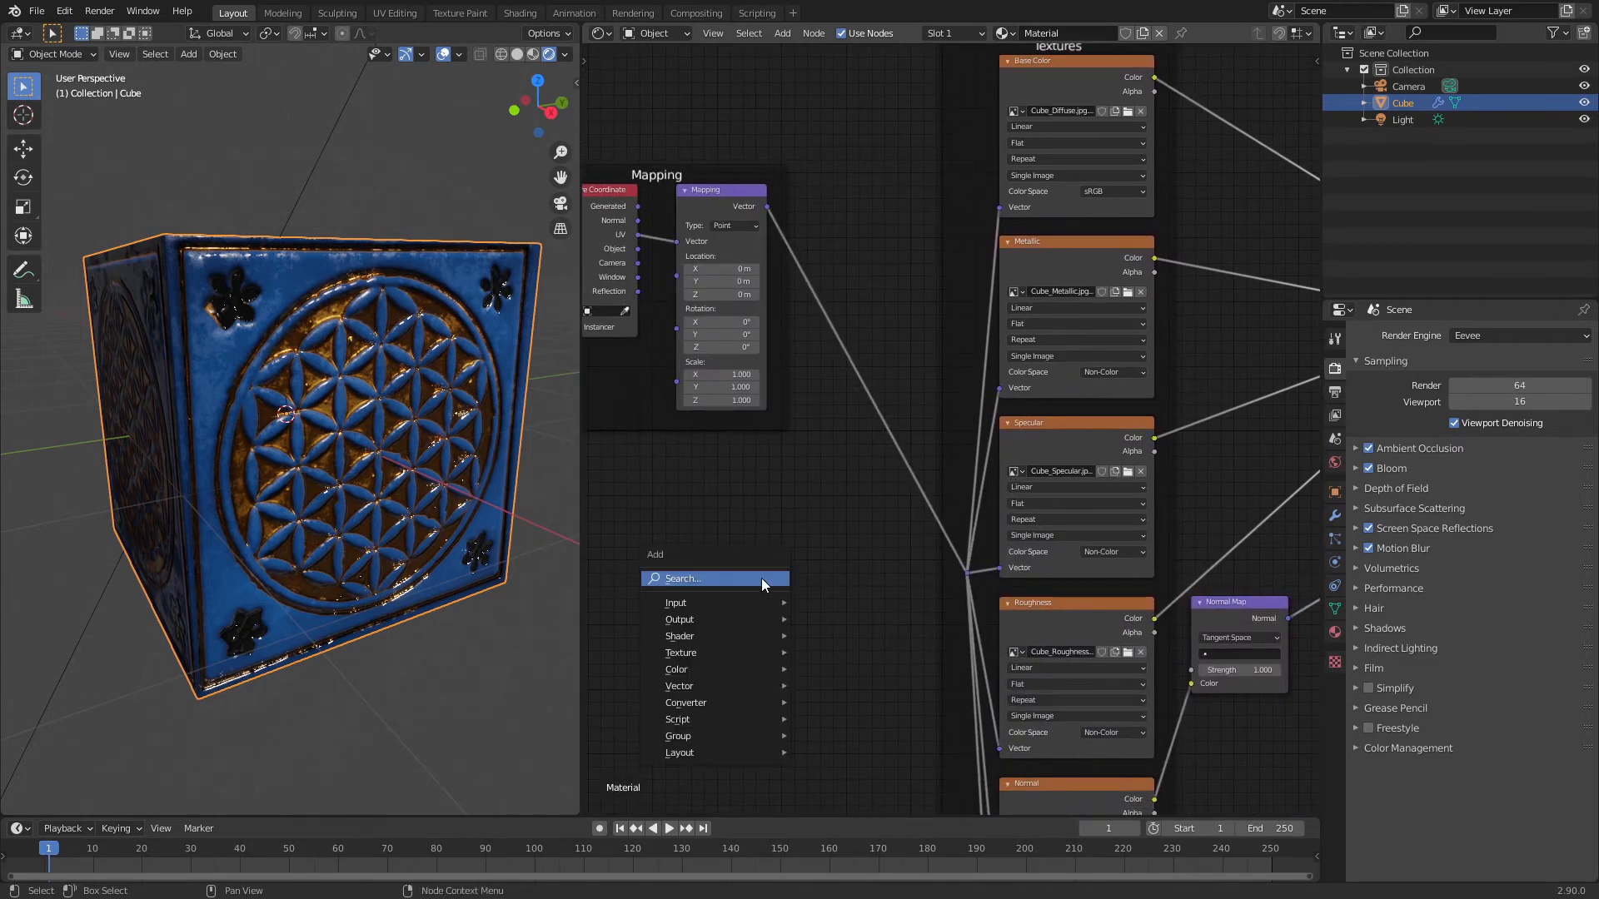
{"action": "left_click", "coordinate": [761, 578]}
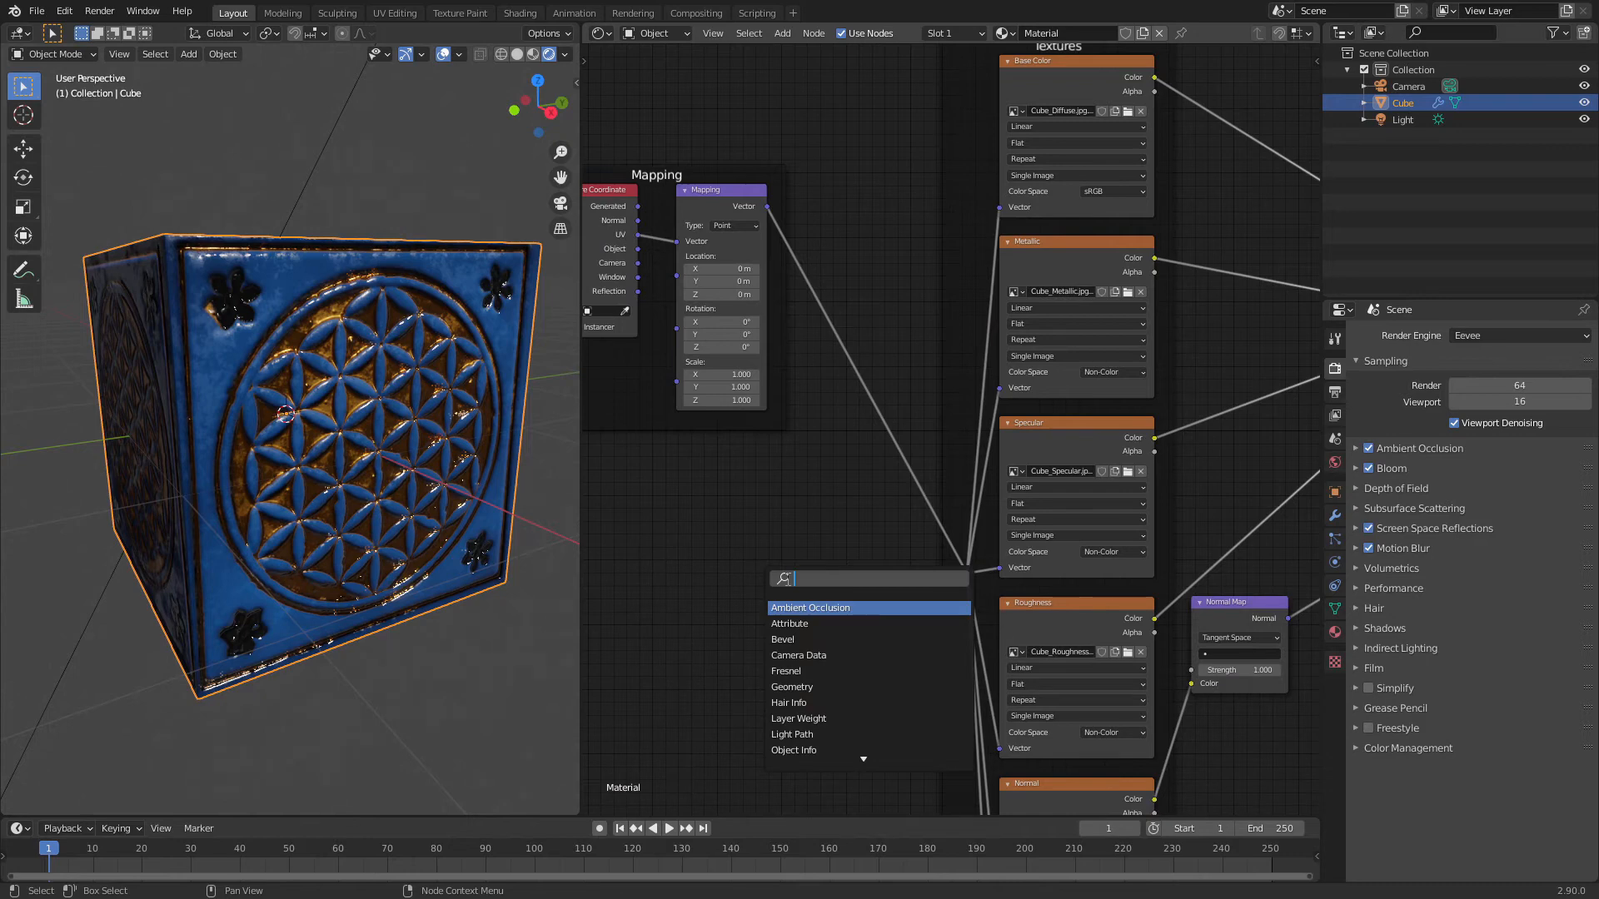
{"action": "type", "text": "im"}
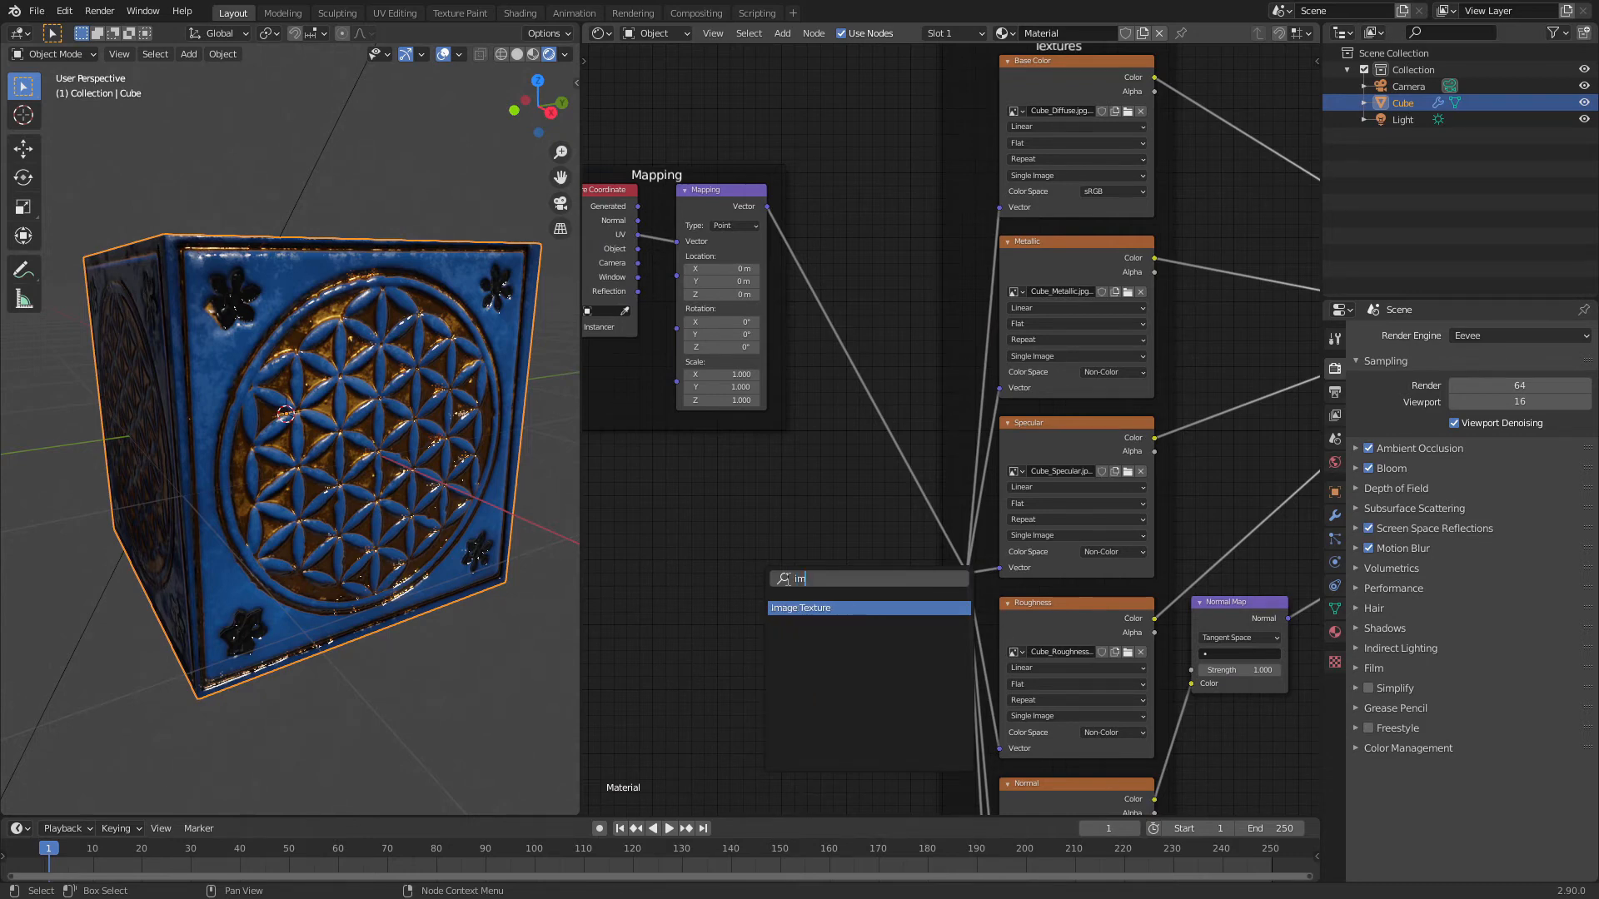
{"action": "key", "text": "Return"}
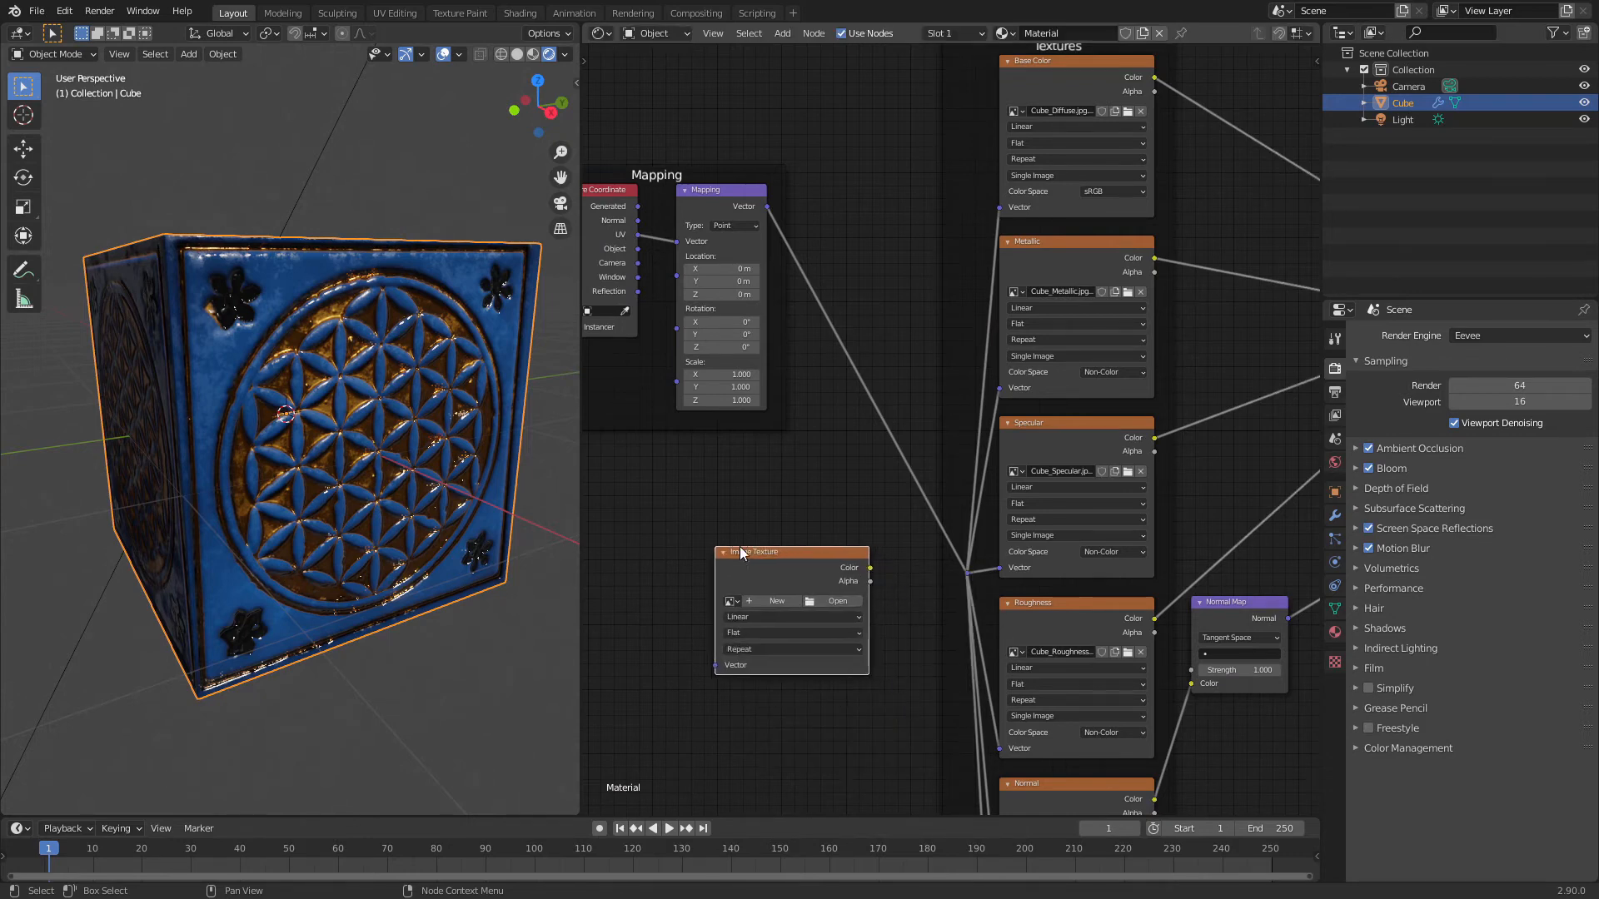
{"action": "left_click", "coordinate": [831, 550]}
{"action": "middle_click_drag", "start_coordinate": [830, 549], "coordinate": [756, 503]}
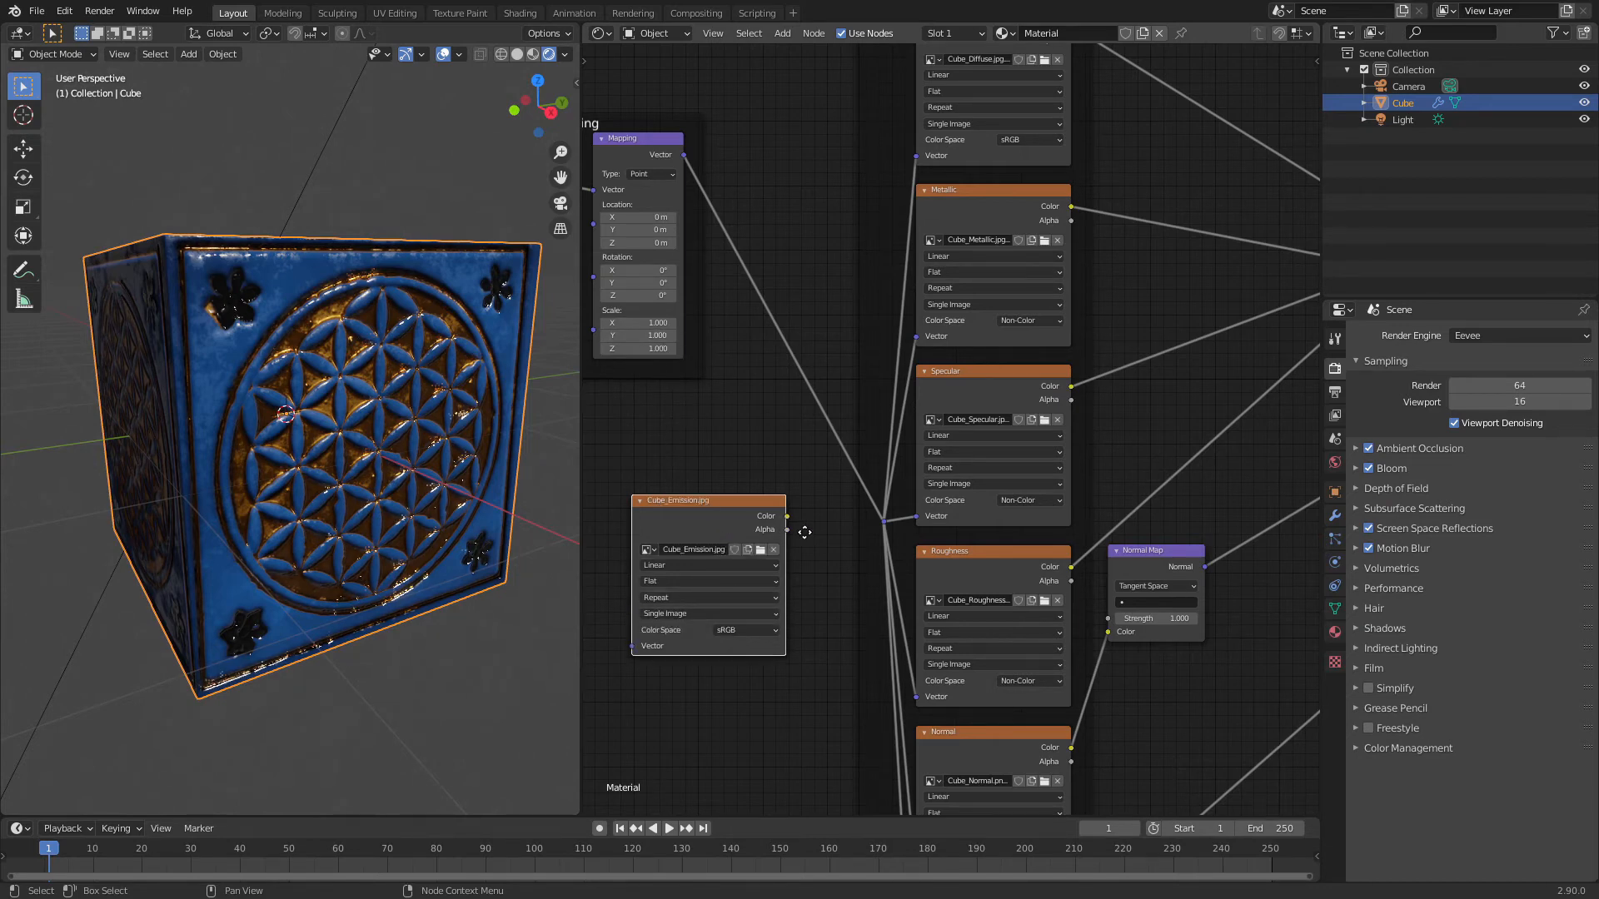
{"action": "scroll", "coordinate": [788, 522], "scroll_direction": "down", "scroll_amount": 2}
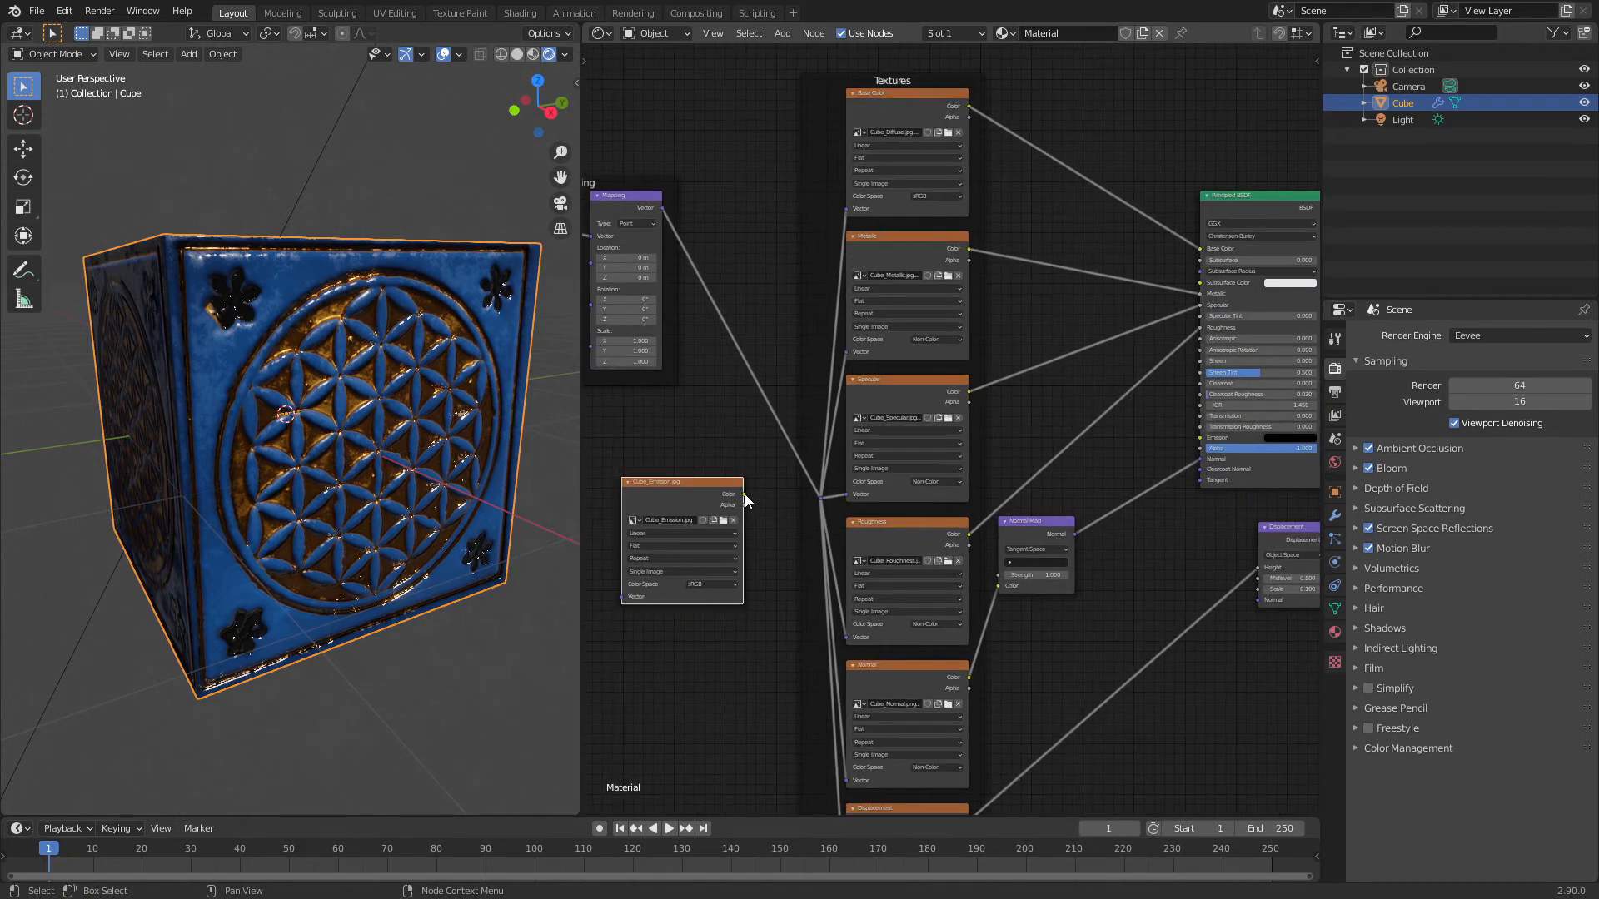
- Link Cube_Emission's Color output to the Principled BSDF Emission input and tidy the node layout
{"action": "left_click_drag", "start_coordinate": [744, 493], "coordinate": [1175, 443]}
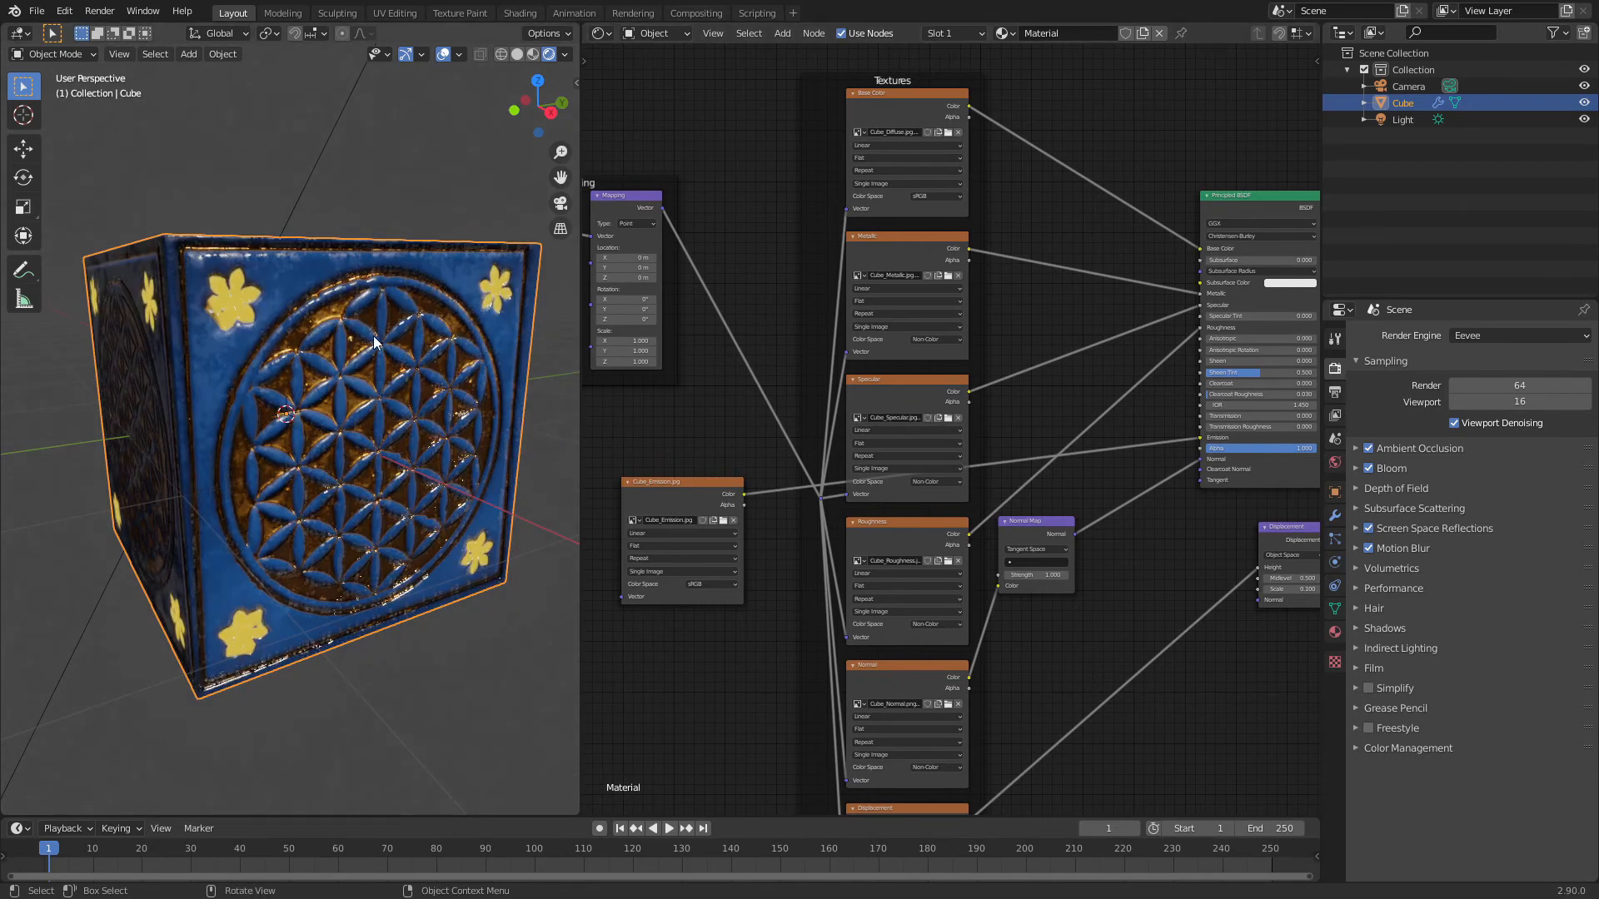
{"action": "middle_click_drag", "start_coordinate": [761, 450], "coordinate": [749, 541]}
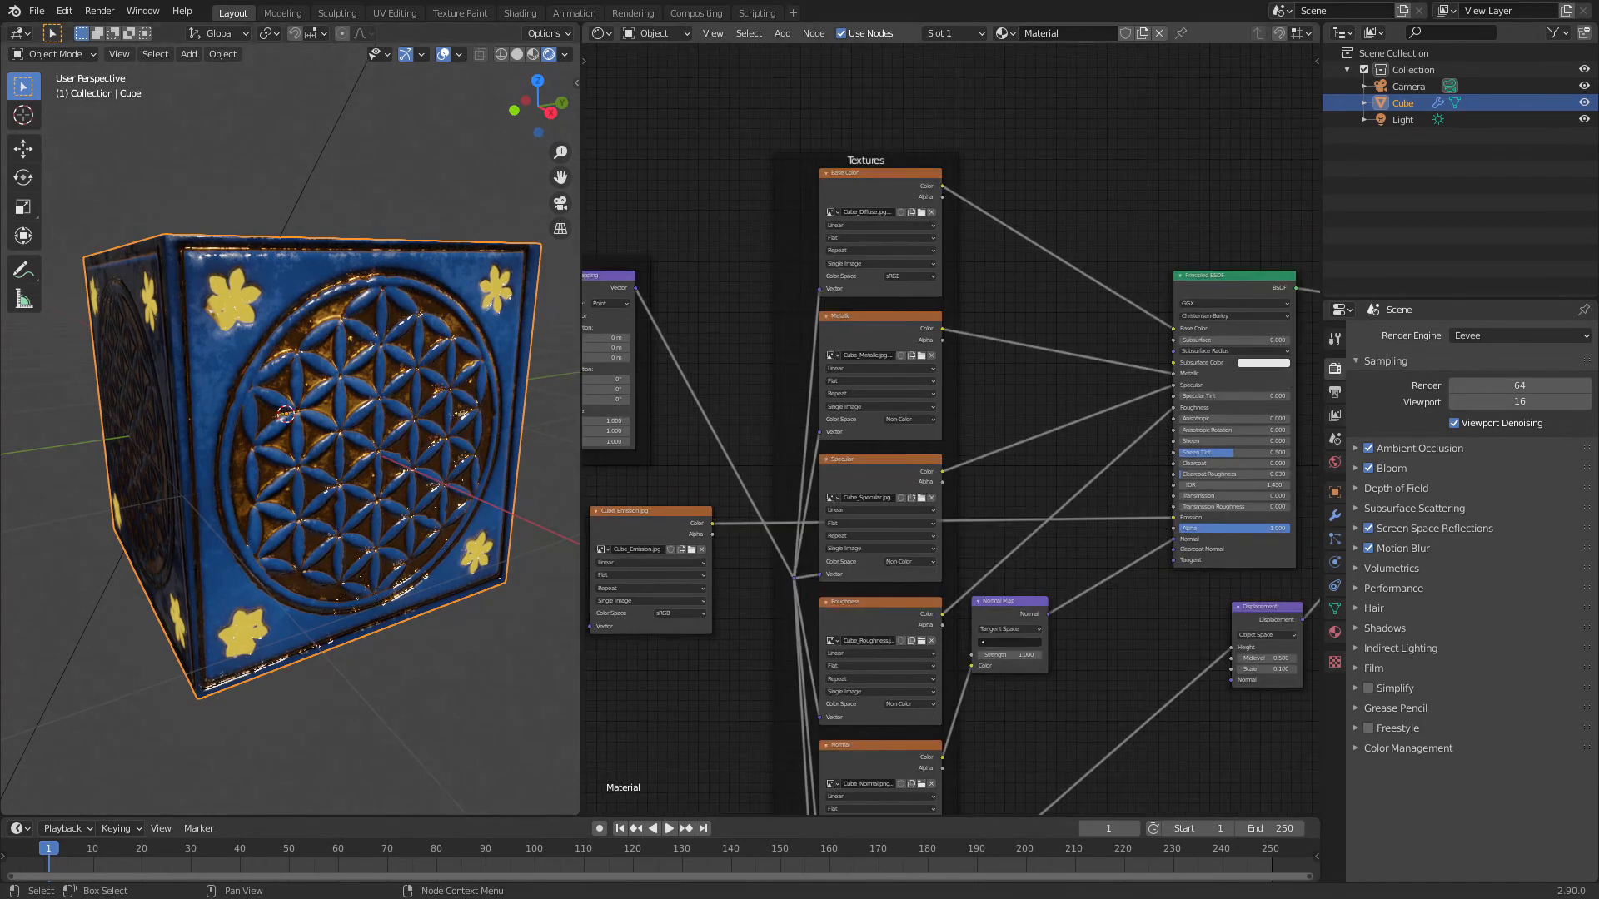
{"action": "mouse_move", "coordinate": [725, 654]}
{"action": "middle_mouse_down"}
{"action": "mouse_move", "coordinate": [758, 670]}
{"action": "mouse_move", "coordinate": [729, 659]}
{"action": "middle_mouse_up"}
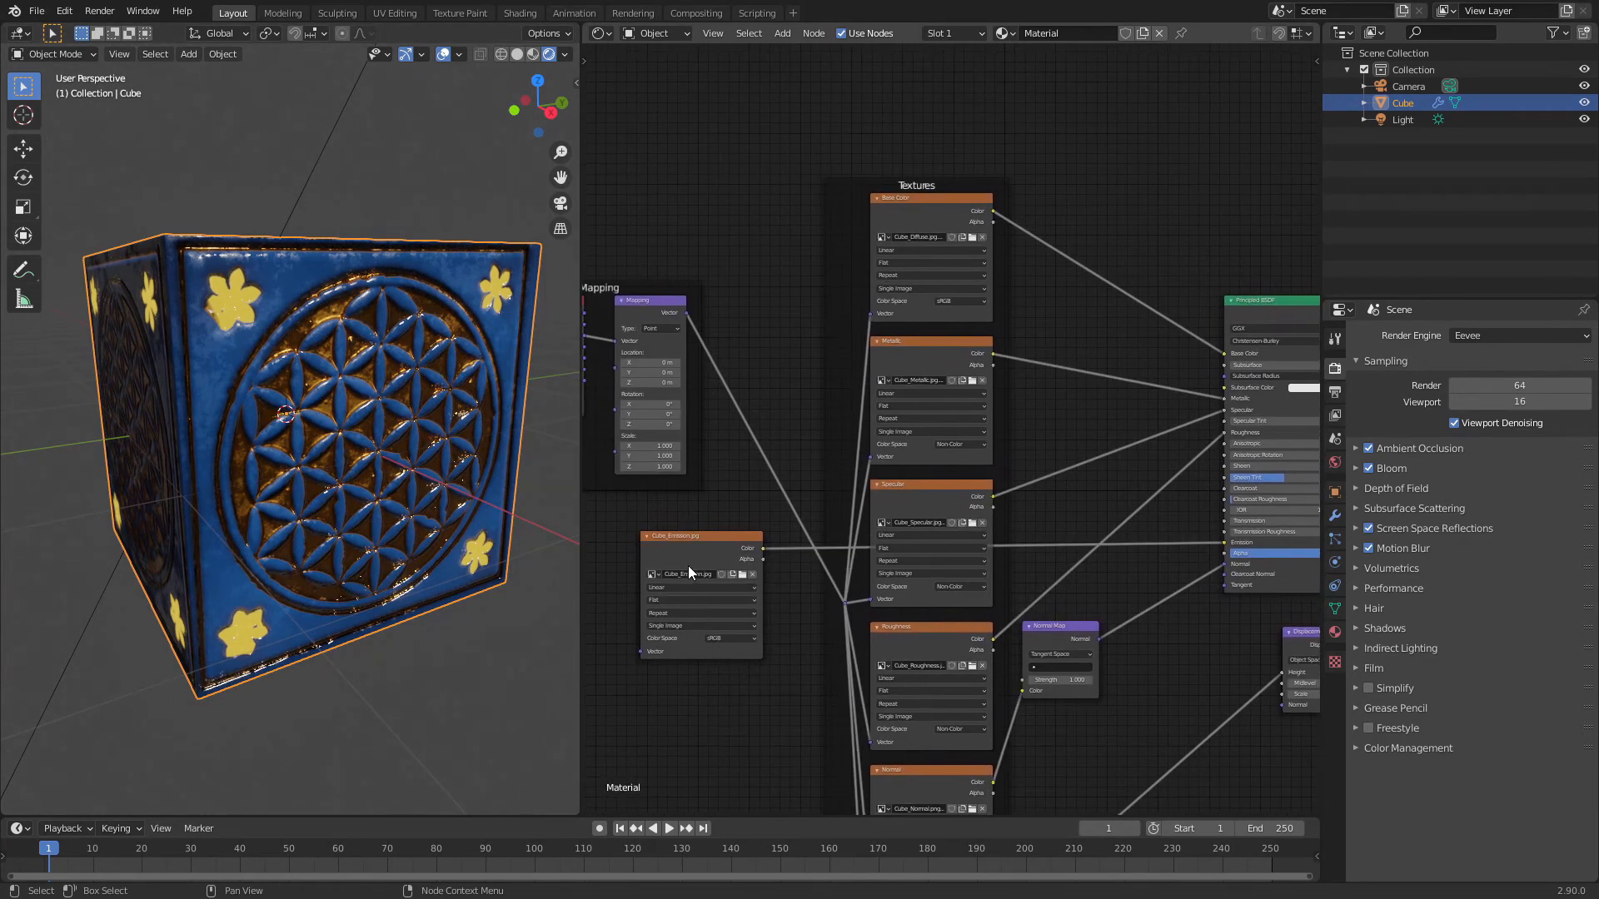
{"action": "left_click_drag", "start_coordinate": [689, 544], "coordinate": [684, 524]}
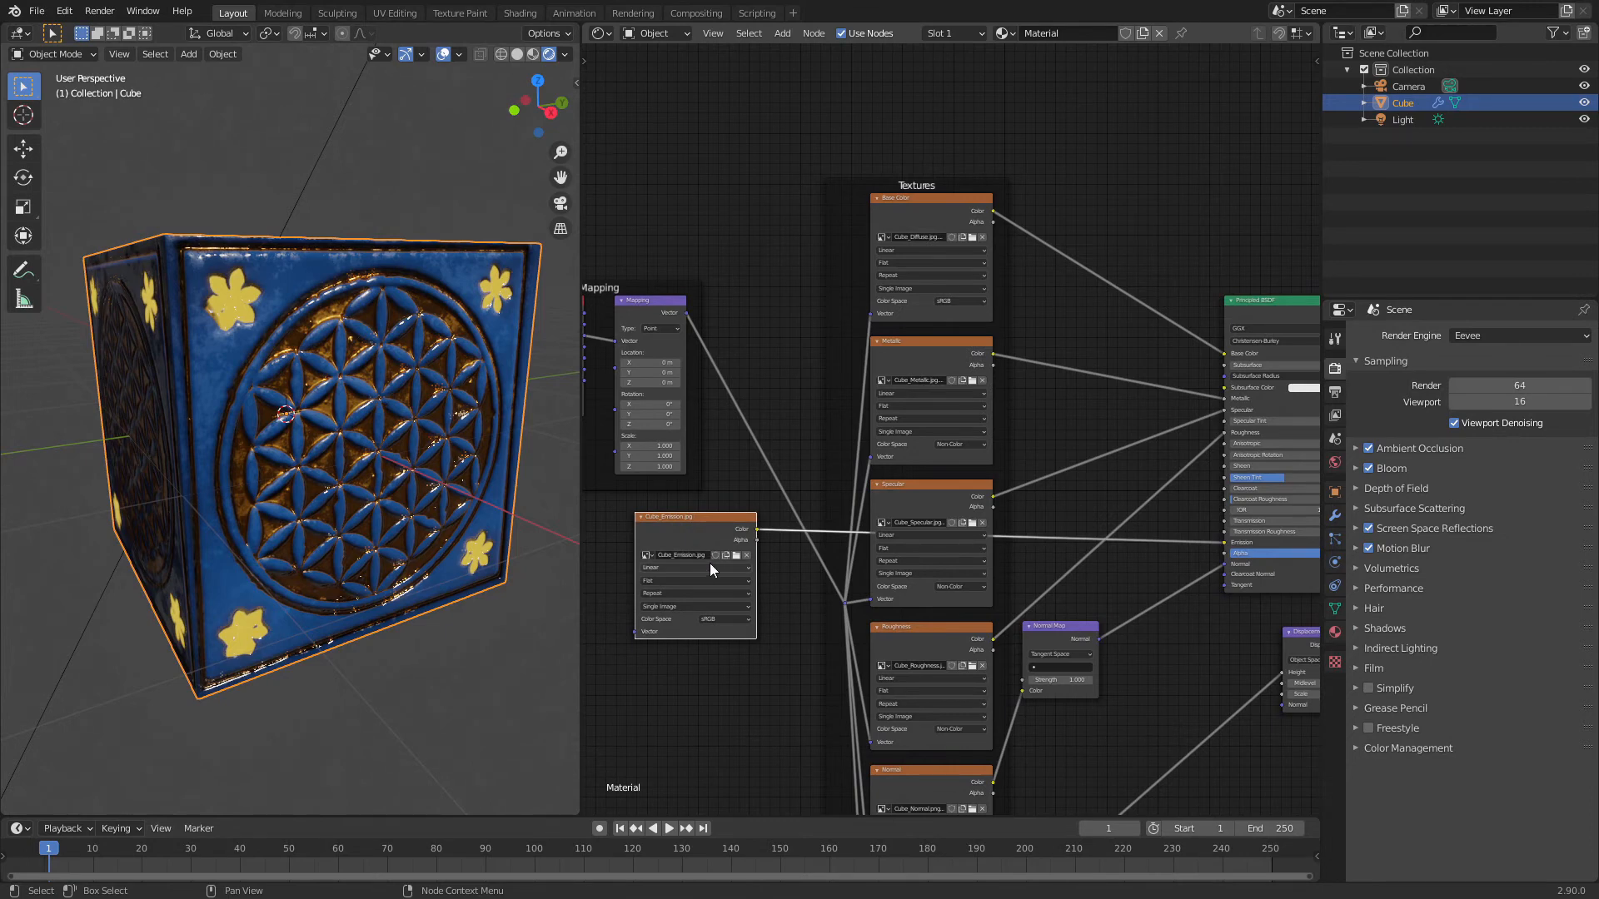
- Add a Bright/Contrast node and drop it onto the Cube_Emission-to-Emission link at default values
{"action": "key", "text": "shift+a"}
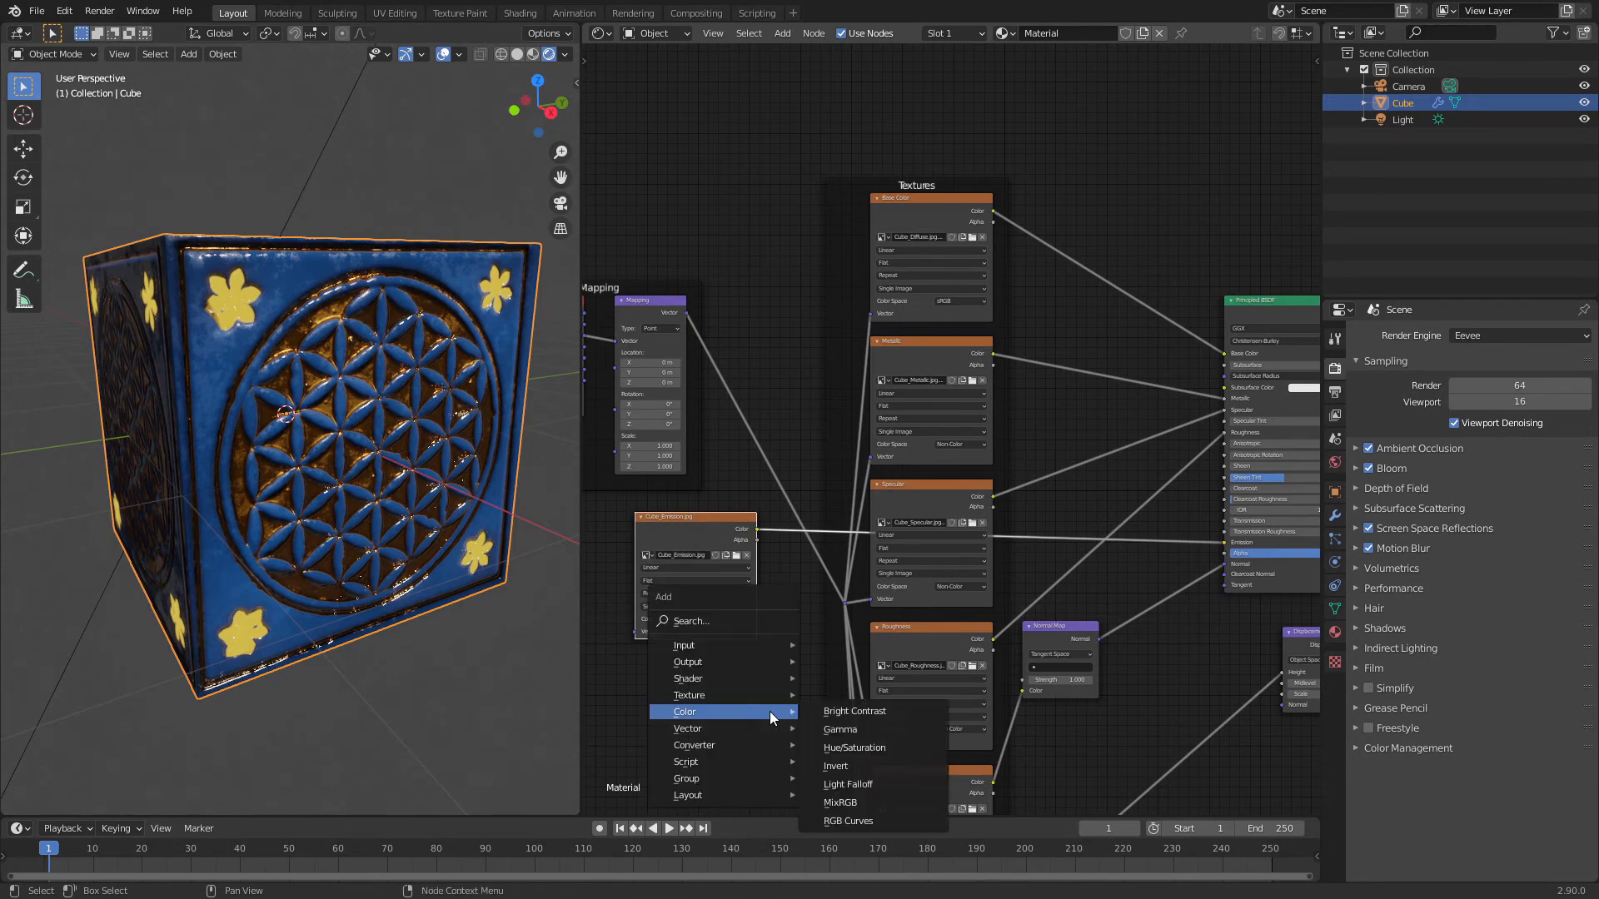
{"action": "key", "text": "Escape"}
{"action": "key", "text": "shift+a"}
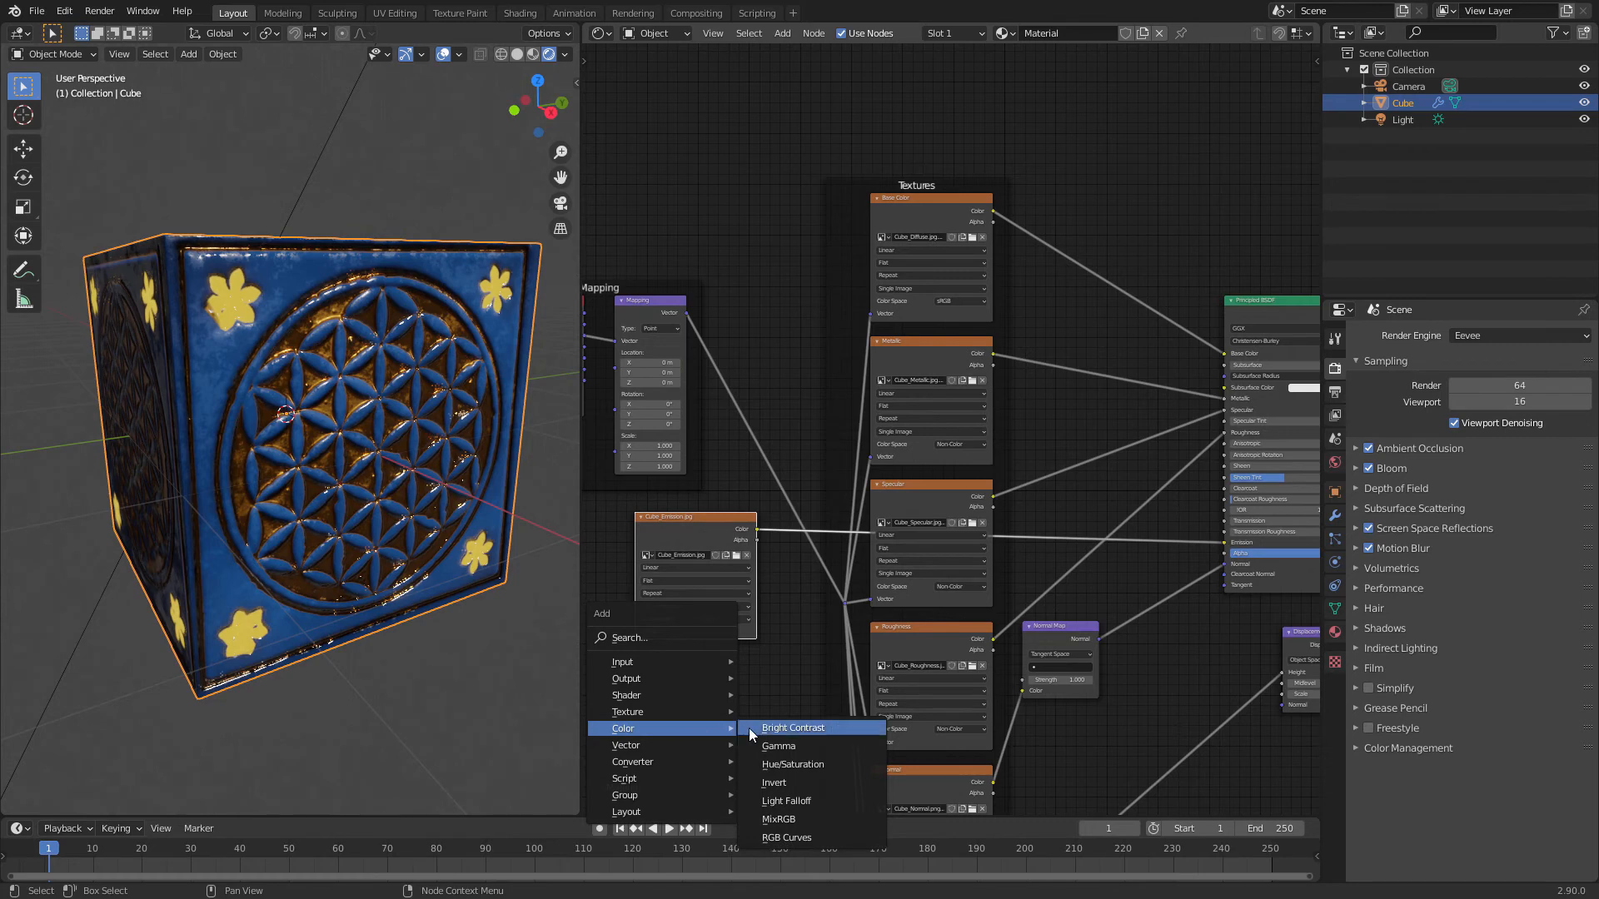
{"action": "left_click", "coordinate": [794, 729]}
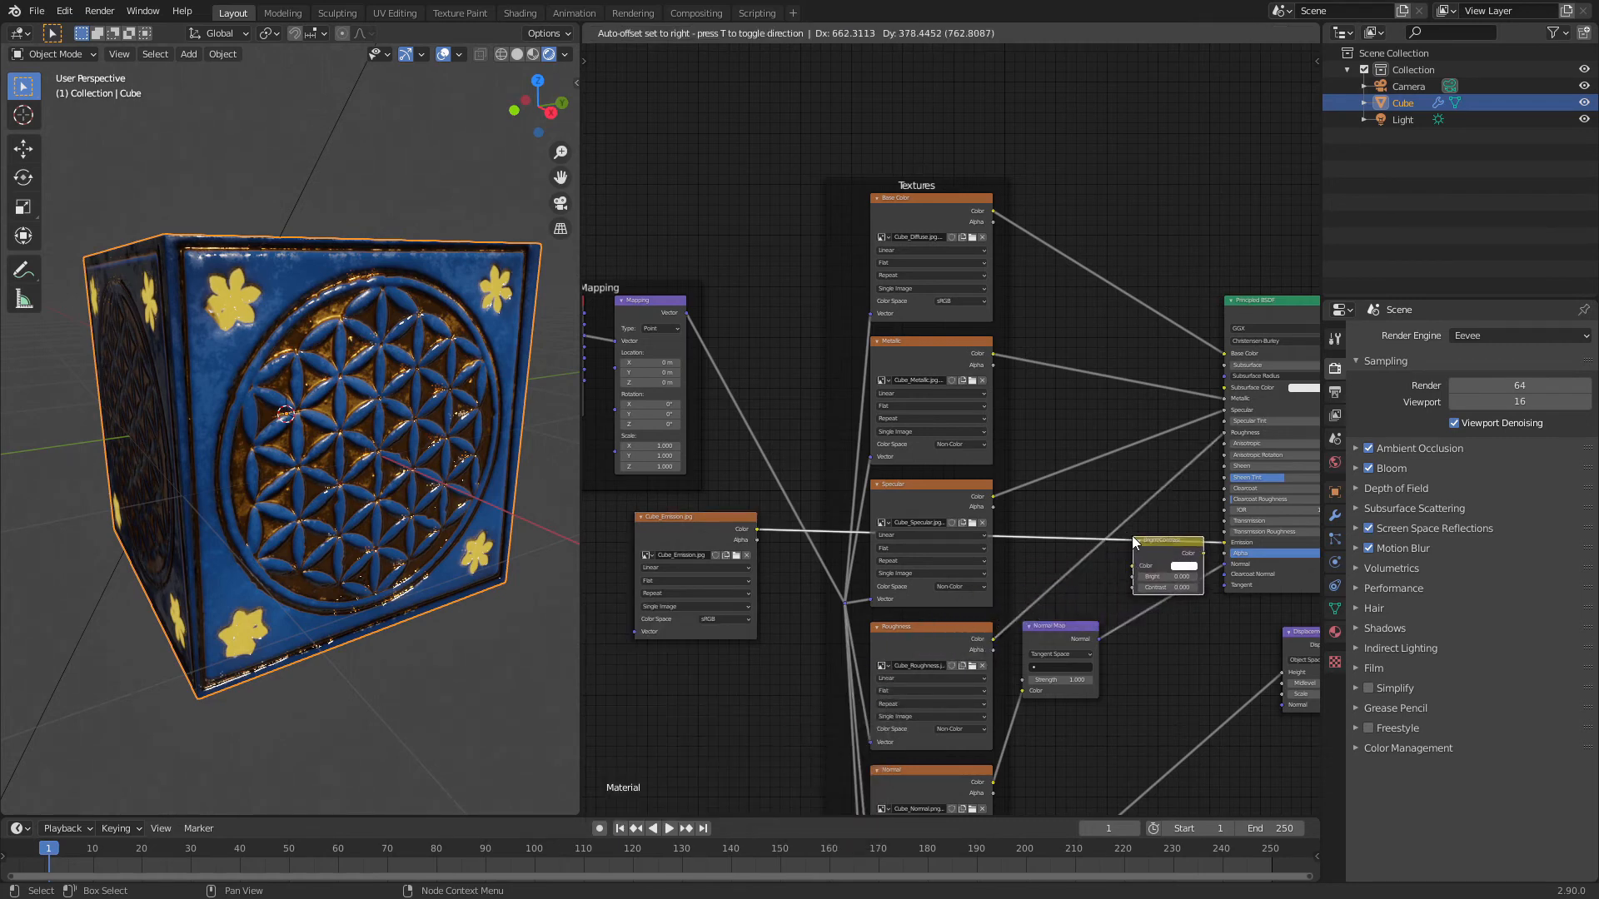
{"action": "left_click", "coordinate": [1133, 544]}
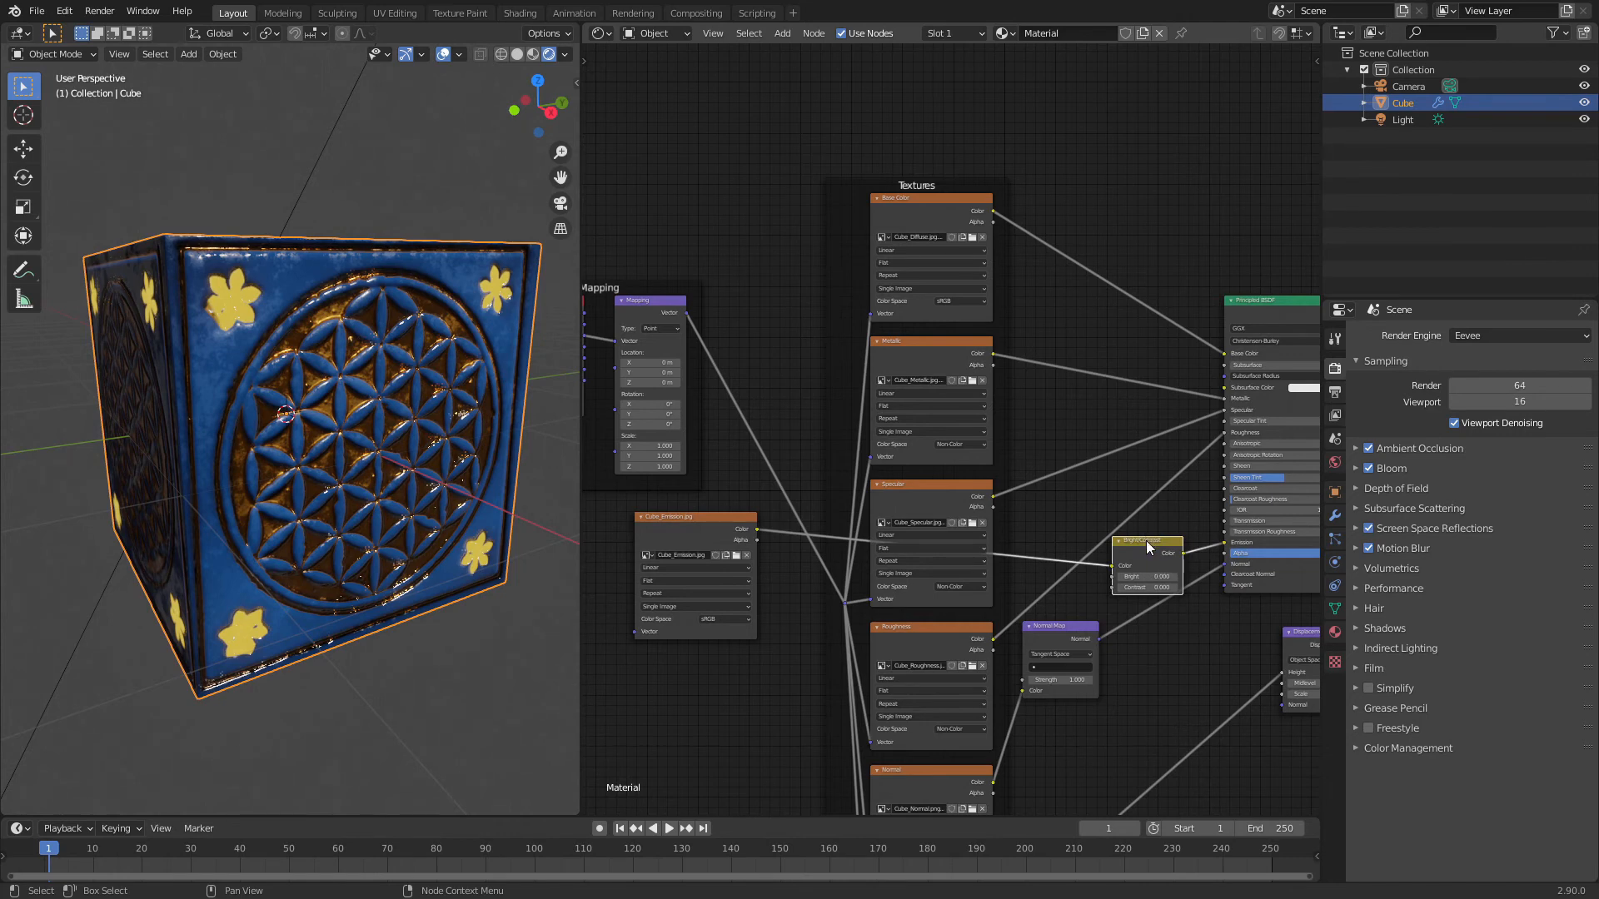
- Raise the Bright/Contrast node's Contrast sharply so the star flowers glow intense orange in Eevee
{"action": "mouse_move", "coordinate": [1146, 542]}
{"action": "left_mouse_down"}
{"action": "mouse_move", "coordinate": [1116, 503]}
{"action": "mouse_move", "coordinate": [1199, 548]}
{"action": "left_mouse_up"}
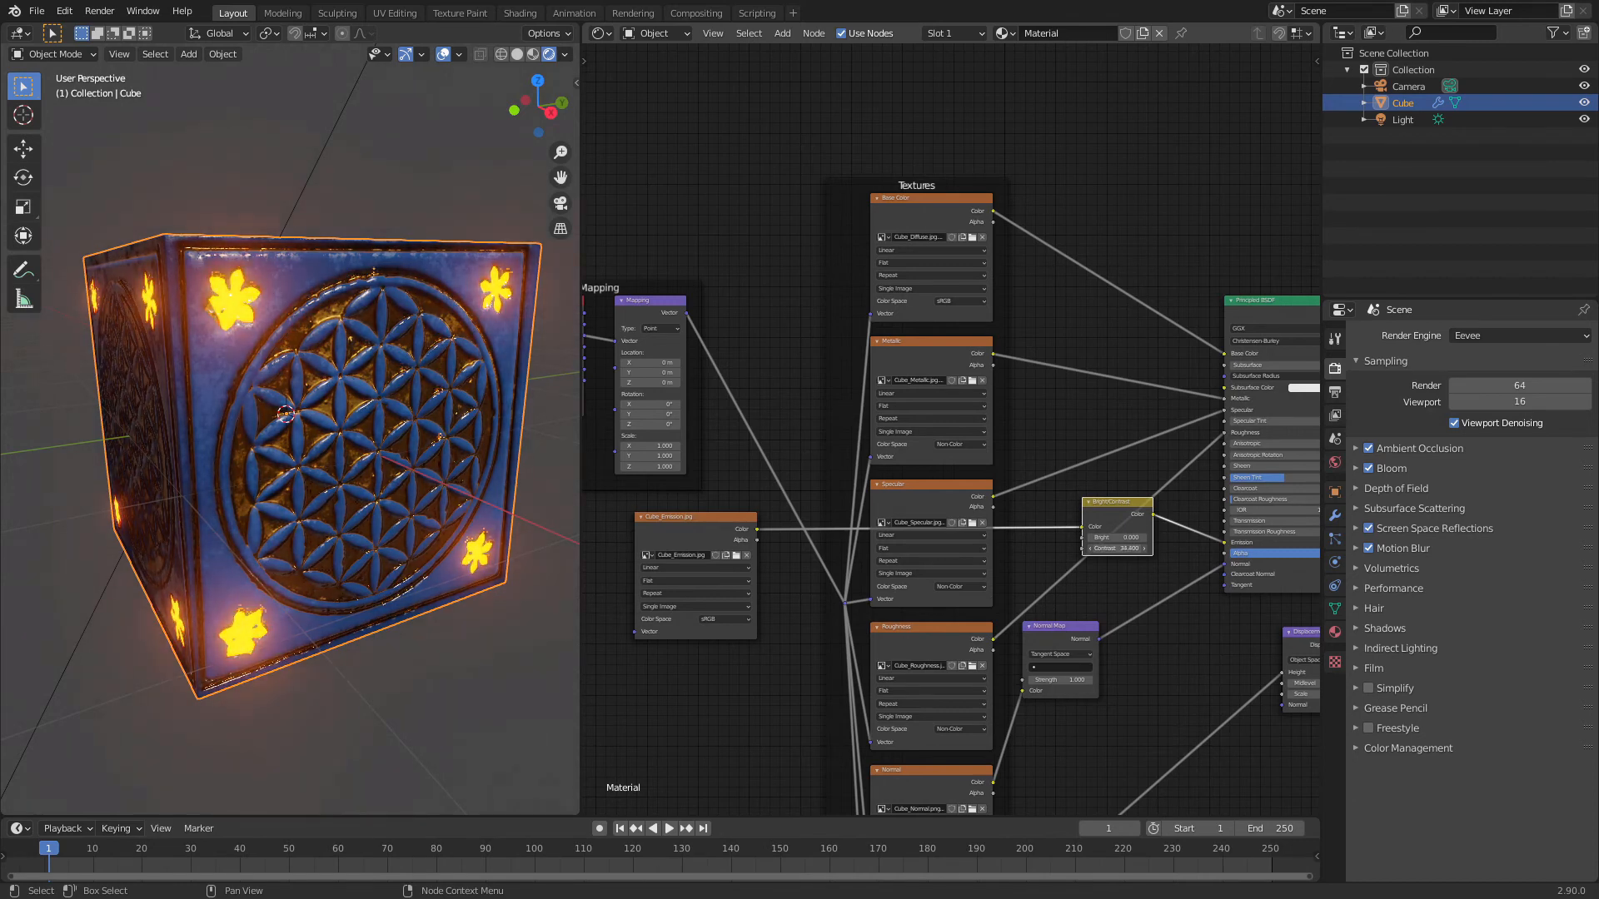
{"action": "mouse_move", "coordinate": [1200, 547]}
{"action": "left_mouse_down"}
{"action": "mouse_move", "coordinate": [1219, 547]}
{"action": "mouse_move", "coordinate": [1090, 559]}
{"action": "left_mouse_up"}
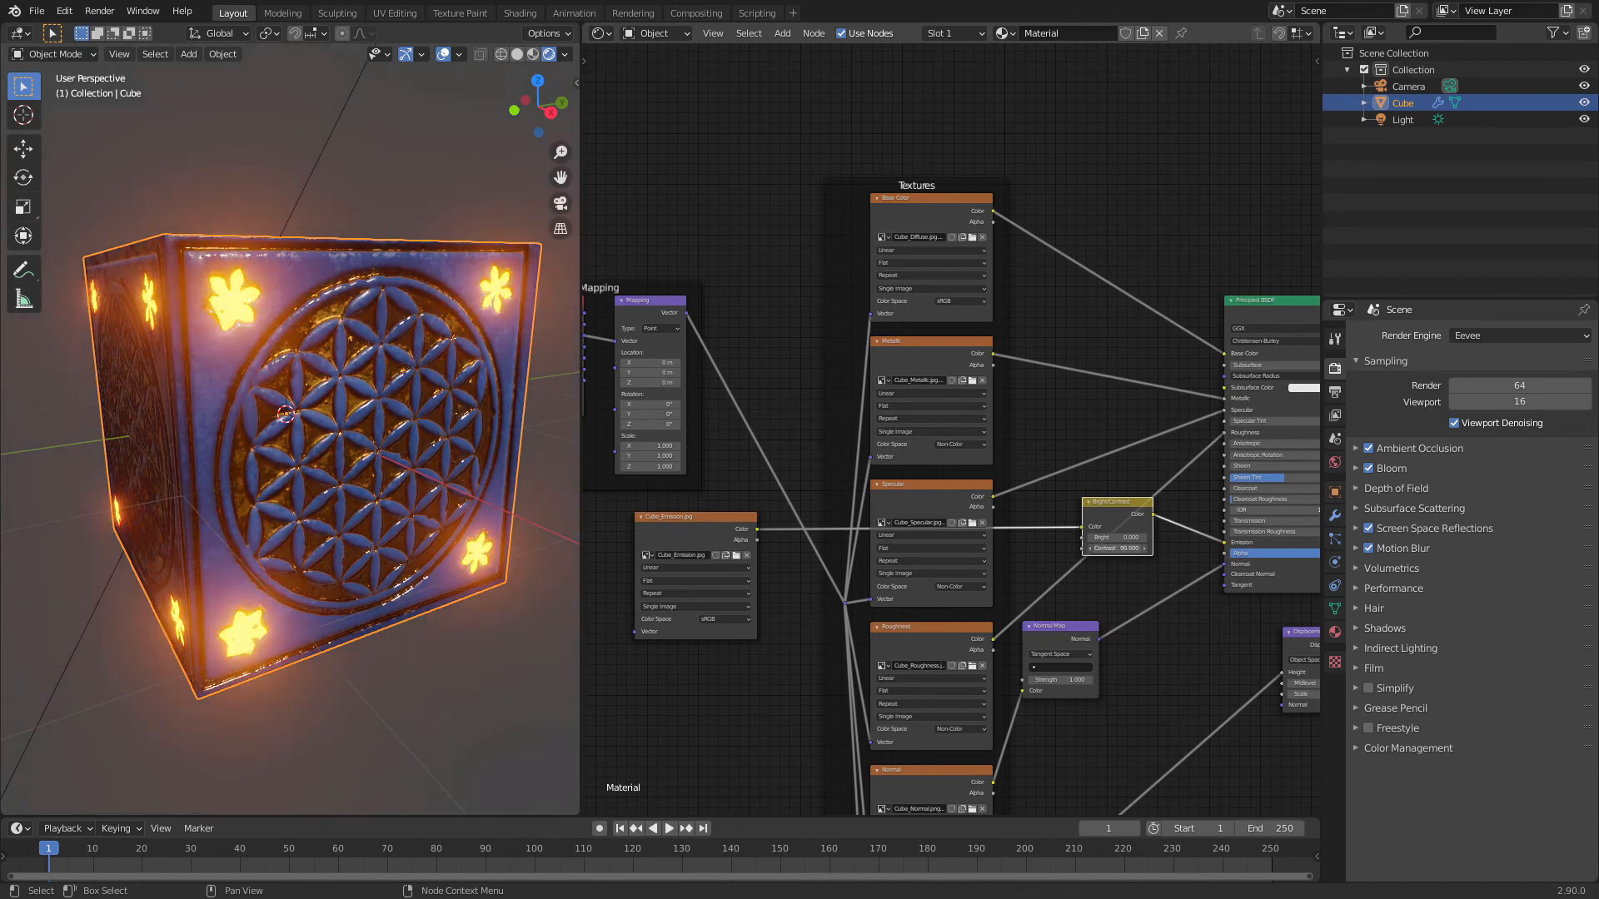